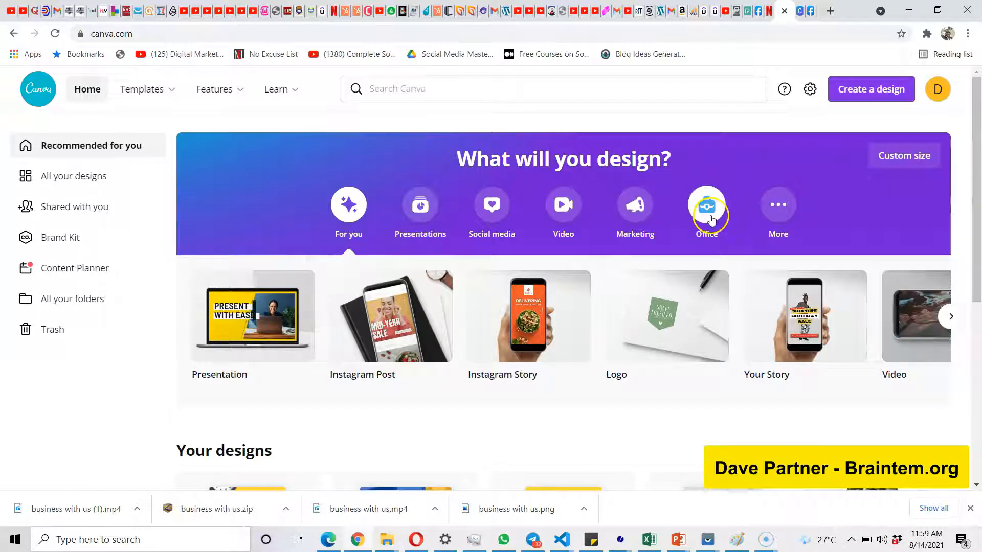
Browse the design types offered under the More and Marketing categories on the home page.
{"action": "left_click", "coordinate": [777, 210]}
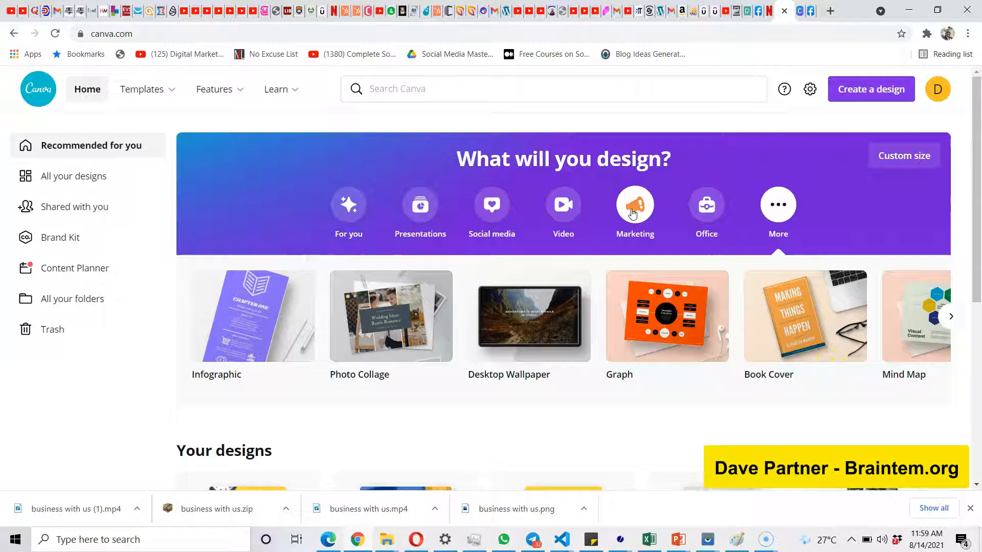
{"action": "left_click", "coordinate": [643, 243]}
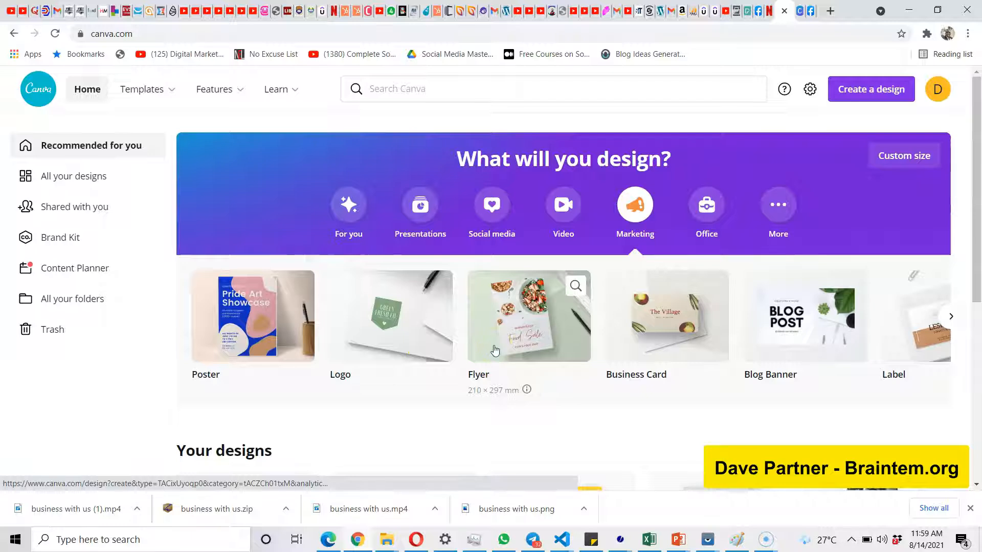
{"action": "scroll", "coordinate": [495, 350], "scroll_direction": "right", "scroll_amount": 1}
{"action": "scroll", "coordinate": [495, 351], "scroll_direction": "right", "scroll_amount": 1}
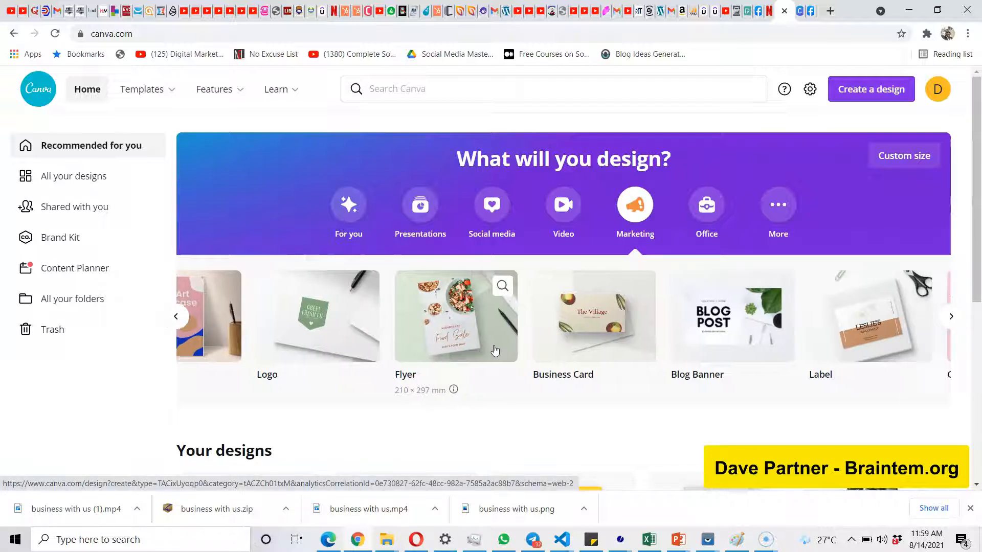
{"action": "scroll", "coordinate": [601, 325], "scroll_direction": "right", "scroll_amount": 1}
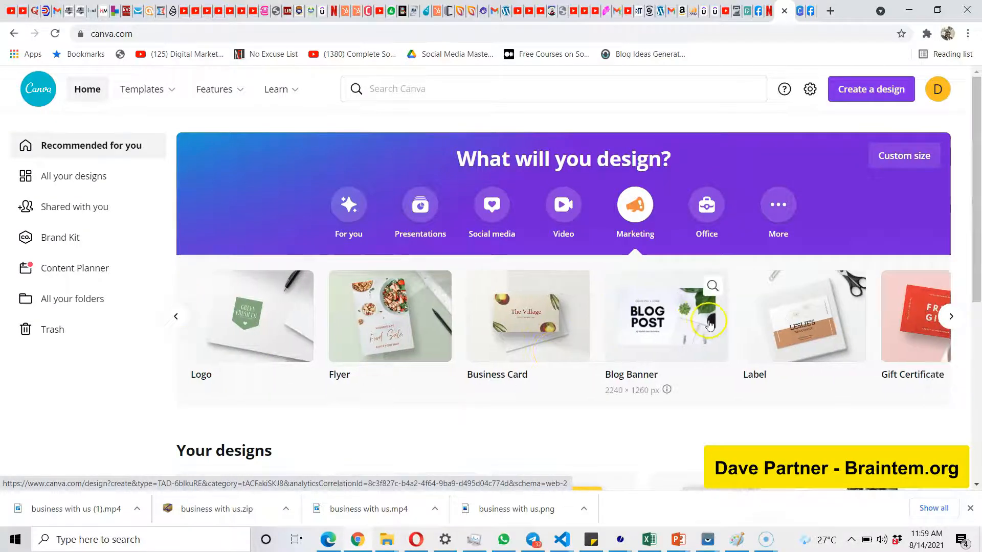
{"action": "scroll", "coordinate": [711, 317], "scroll_direction": "right", "scroll_amount": 3}
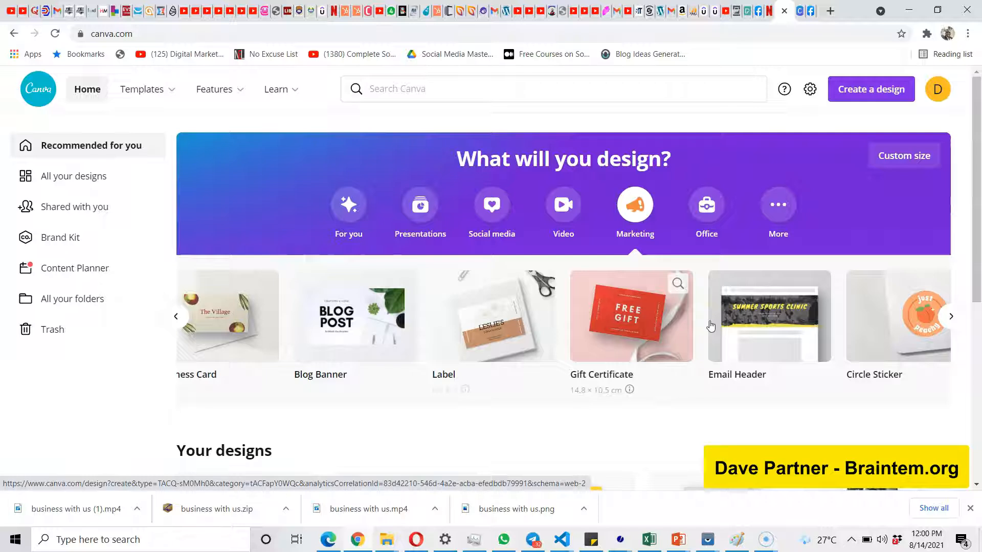
{"action": "scroll", "coordinate": [710, 325], "scroll_direction": "right", "scroll_amount": 1}
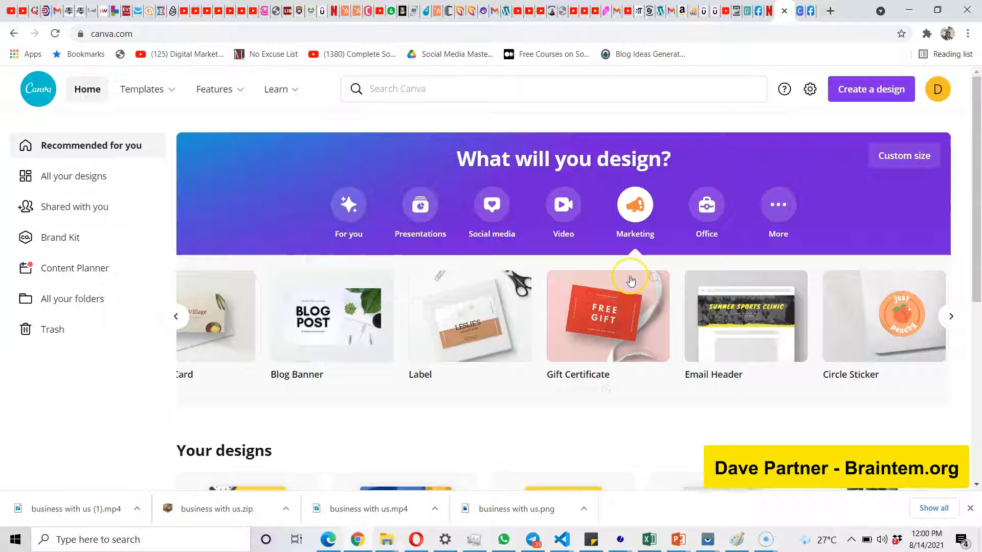
{"action": "left_click", "coordinate": [949, 319]}
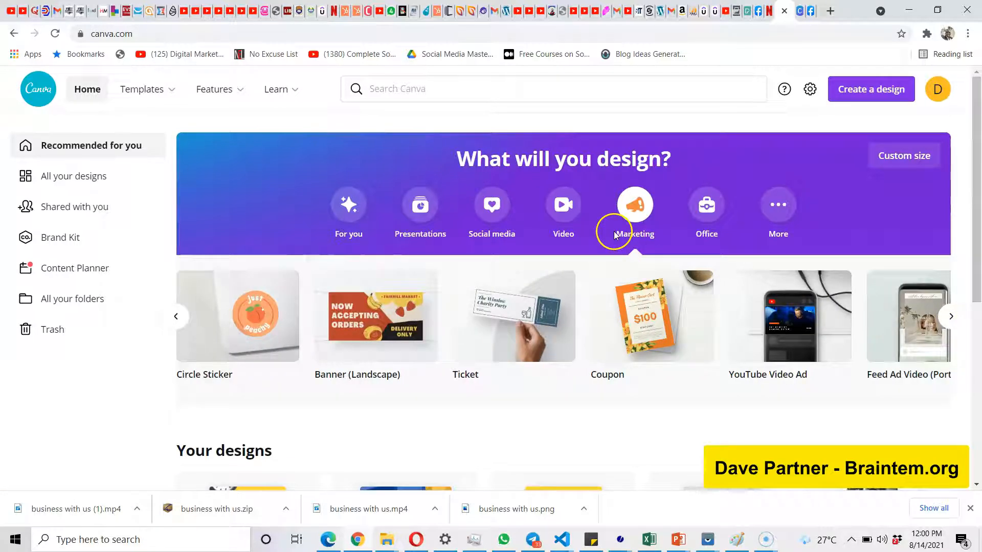
Create a Facebook Post design from the social media types and apply the Grocery Delivery template from the food templates.
{"action": "left_click", "coordinate": [495, 214]}
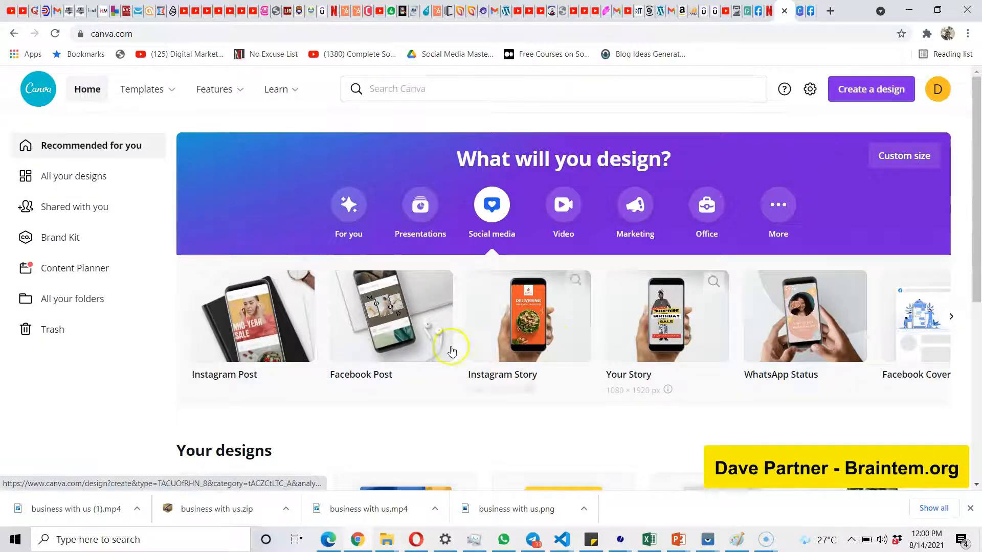
{"action": "left_click", "coordinate": [373, 363]}
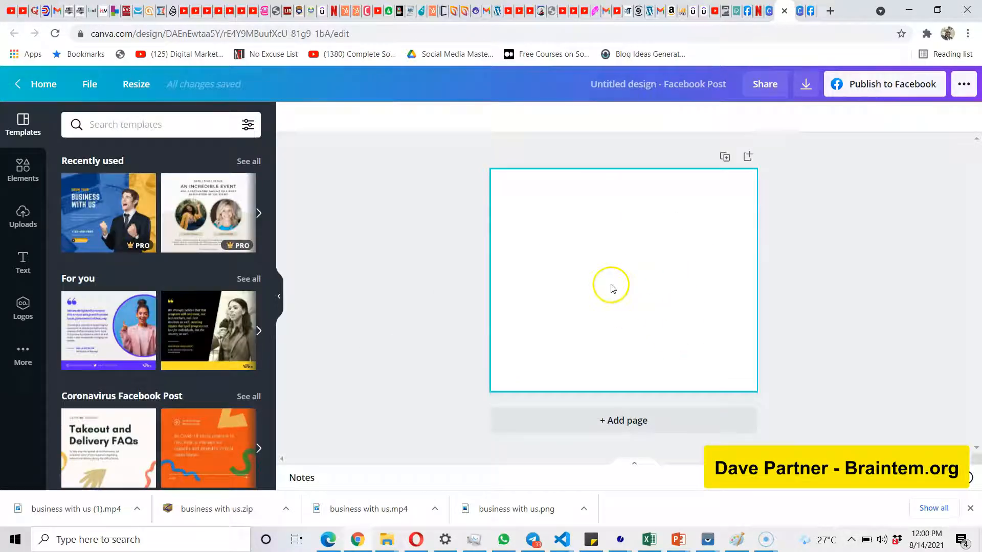
{"action": "scroll", "coordinate": [145, 325], "scroll_direction": "down", "scroll_amount": 3}
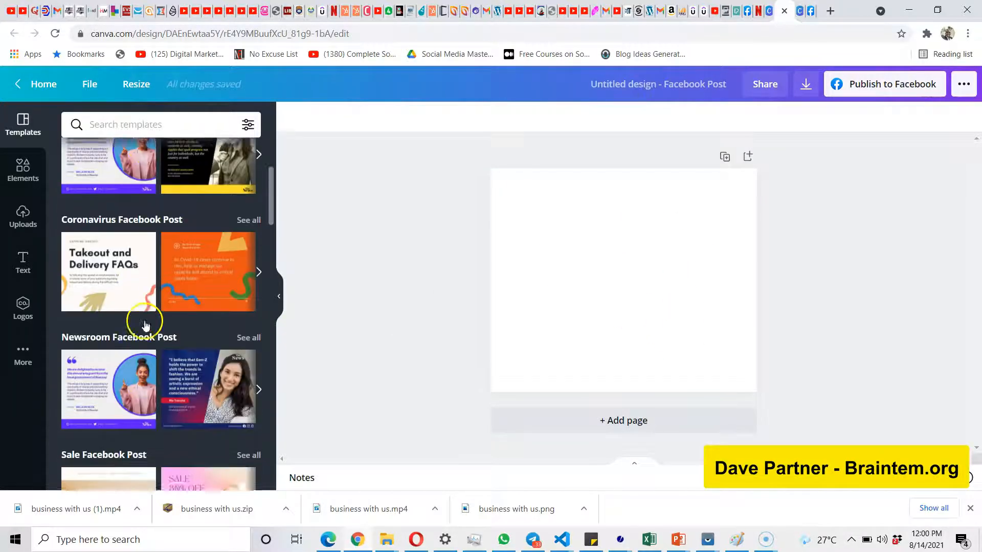
{"action": "scroll", "coordinate": [144, 326], "scroll_direction": "down", "scroll_amount": 9}
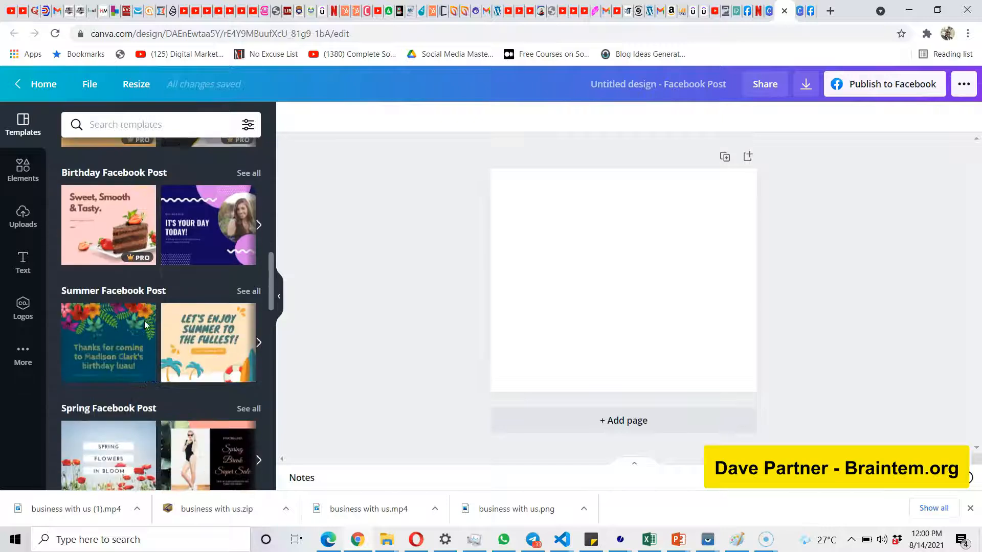
{"action": "scroll", "coordinate": [145, 325], "scroll_direction": "up", "scroll_amount": 2}
{"action": "left_click", "coordinate": [102, 224]}
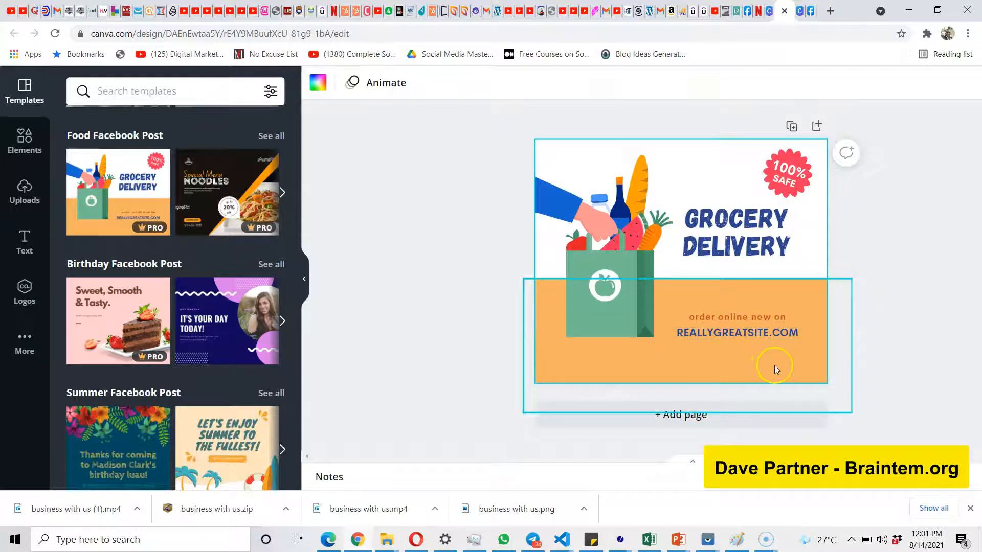
Look through the remaining Facebook Post template categories, from birthday and seasonal designs to Halloween, sports events and Thanksgiving.
{"action": "scroll", "coordinate": [774, 365], "scroll_direction": "up", "scroll_amount": 5}
{"action": "scroll", "coordinate": [768, 367], "scroll_direction": "down", "scroll_amount": 5}
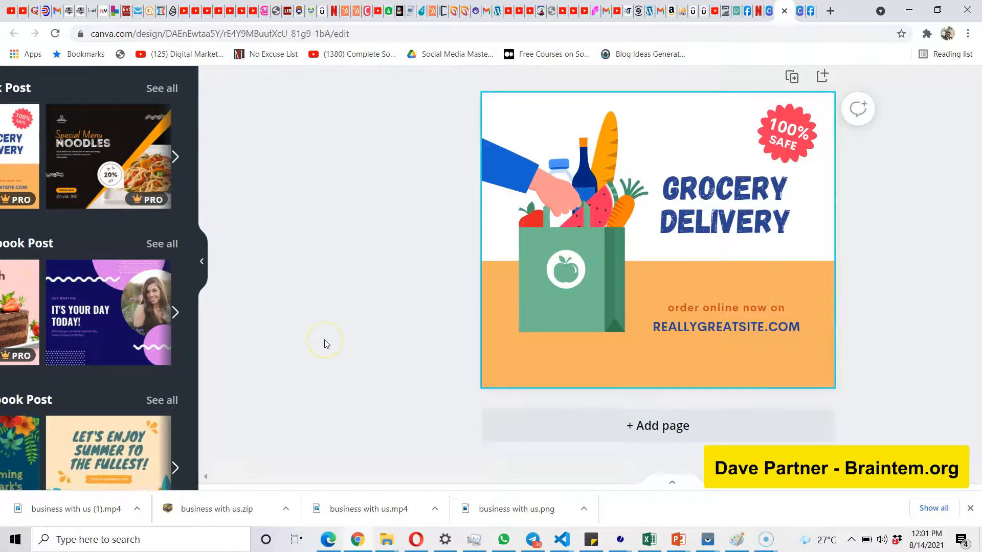
{"action": "scroll", "coordinate": [324, 342], "scroll_direction": "down", "scroll_amount": 2}
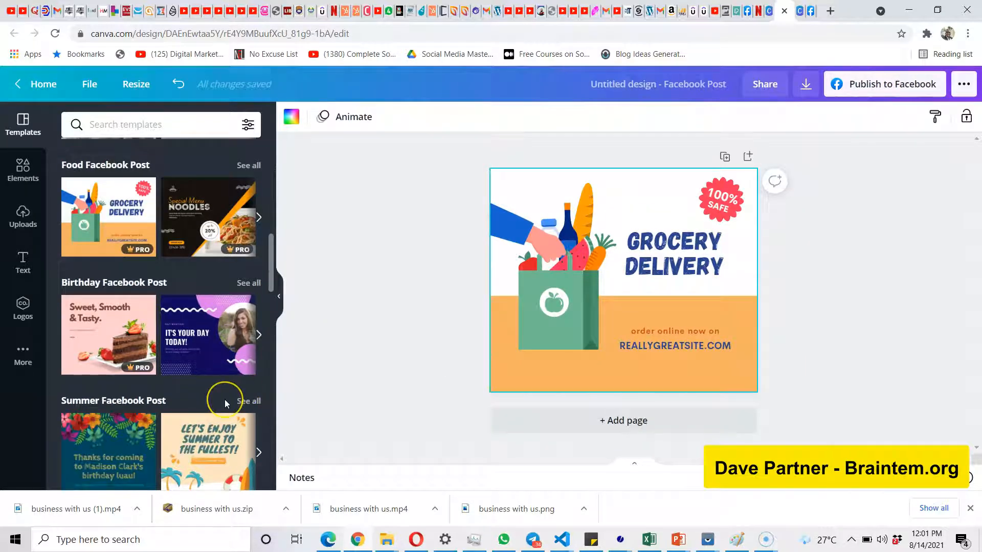
{"action": "scroll", "coordinate": [225, 400], "scroll_direction": "down", "scroll_amount": 5}
{"action": "scroll", "coordinate": [225, 405], "scroll_direction": "down", "scroll_amount": 5}
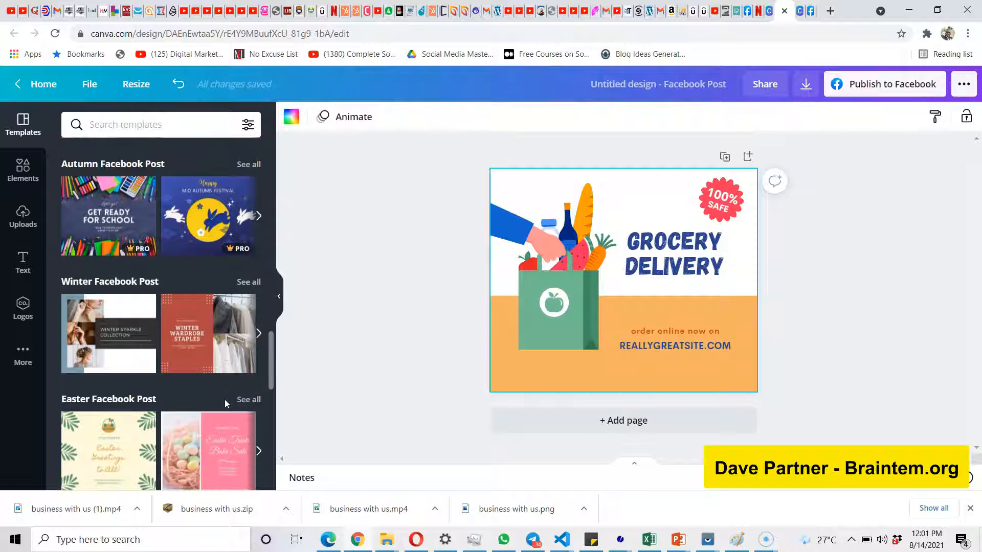
{"action": "scroll", "coordinate": [225, 400], "scroll_direction": "down", "scroll_amount": 6}
{"action": "scroll", "coordinate": [225, 400], "scroll_direction": "down", "scroll_amount": 5}
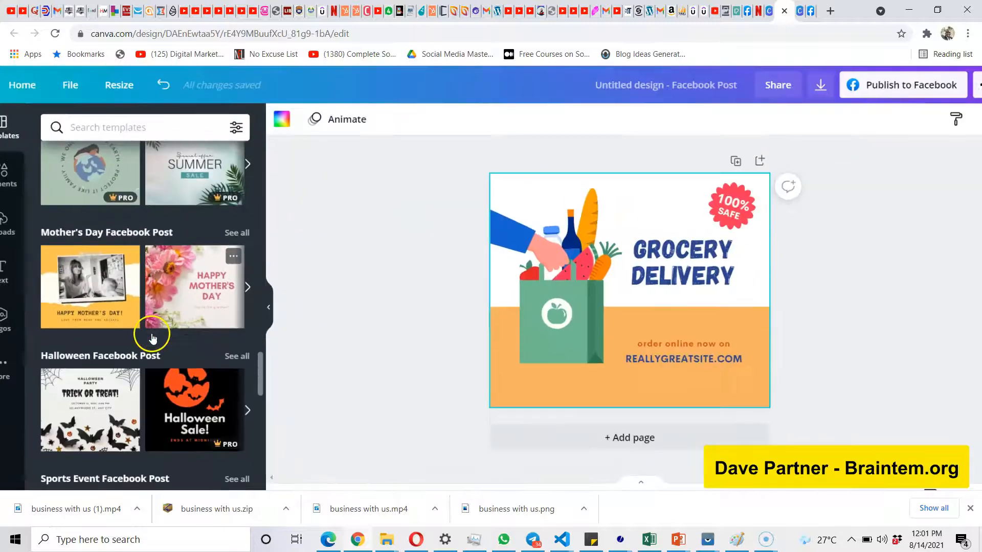
{"action": "scroll", "coordinate": [201, 296], "scroll_direction": "down", "scroll_amount": 3}
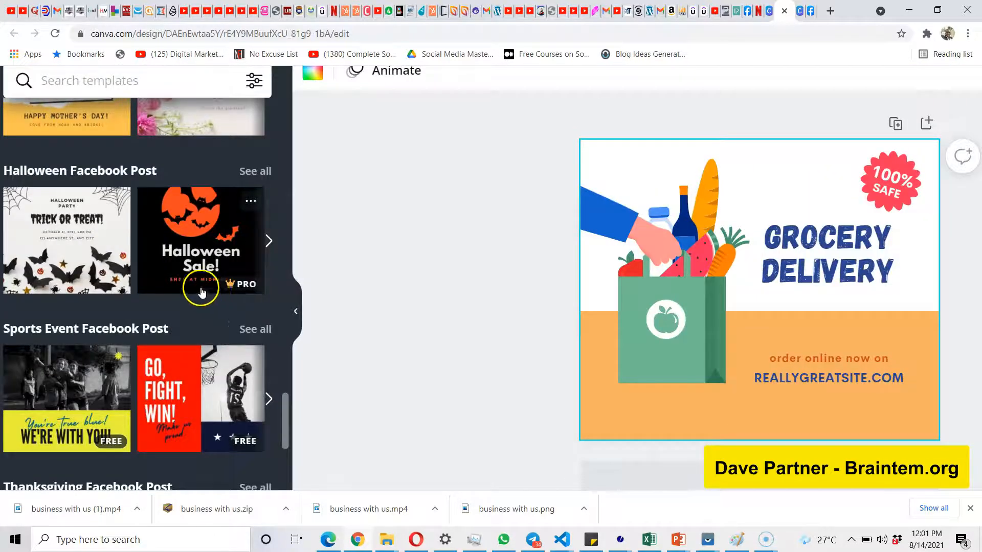
{"action": "scroll", "coordinate": [36, 295], "scroll_direction": "down", "scroll_amount": 3}
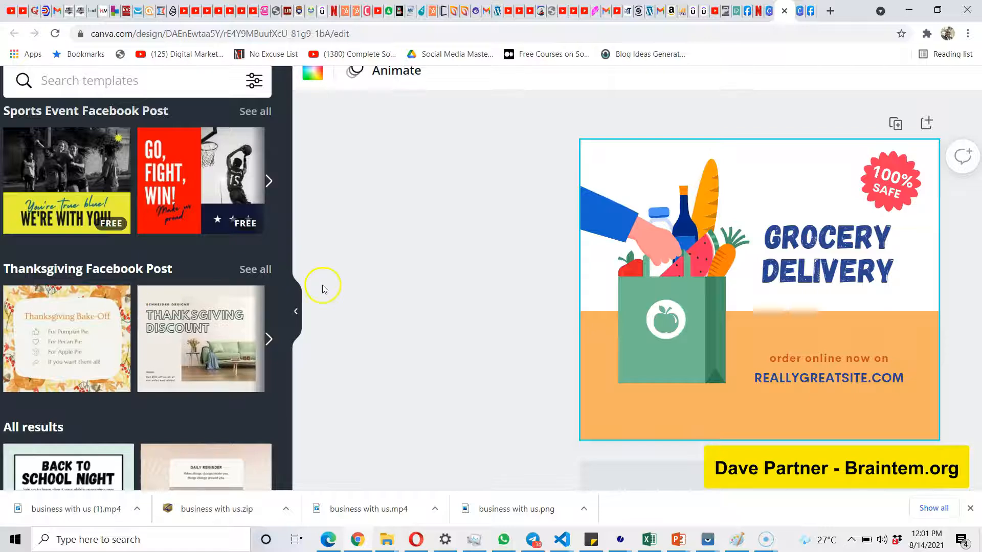
{"action": "scroll", "coordinate": [462, 284], "scroll_direction": "right", "scroll_amount": 3}
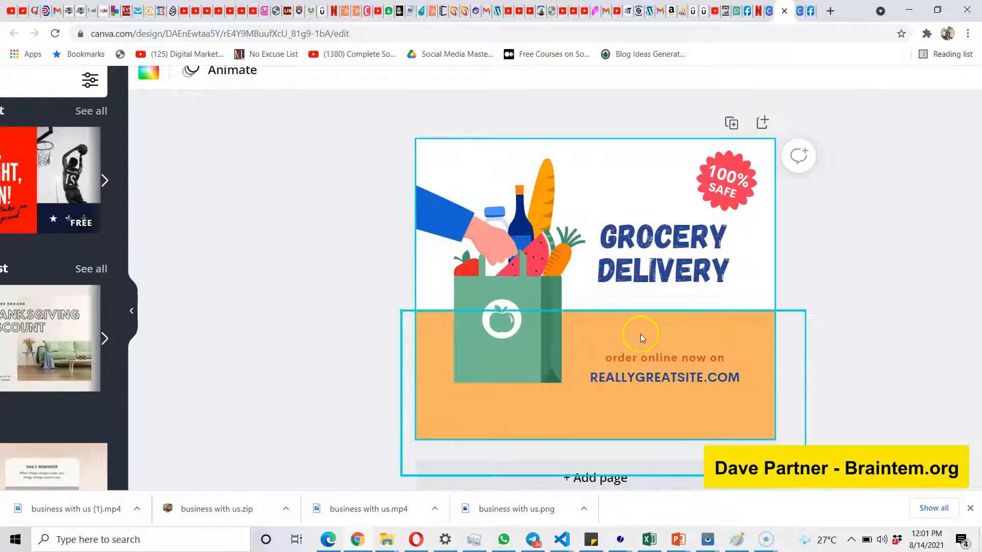
Select the grocery bag illustration and look through the available element categories, such as graphics, photos, videos and audio.
{"action": "left_click", "coordinate": [529, 318]}
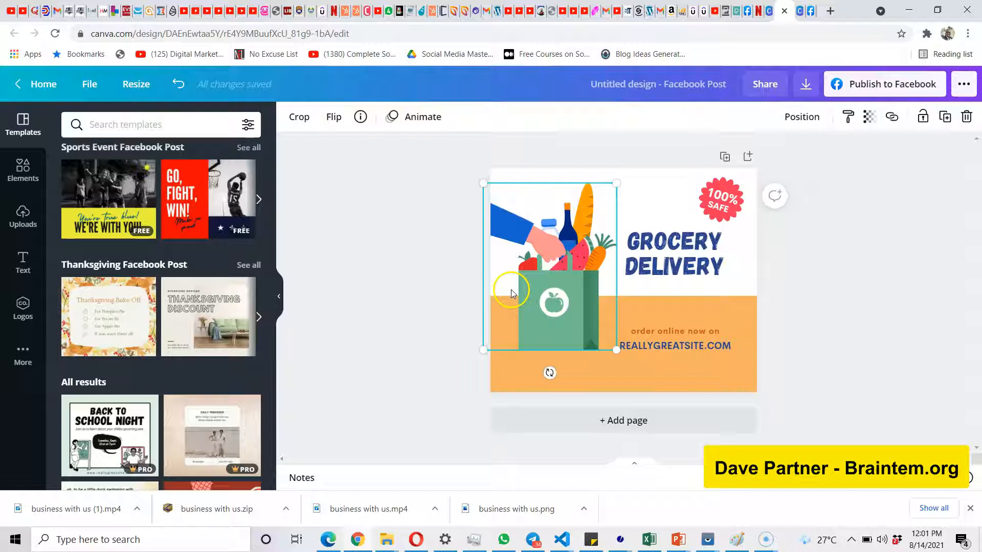
{"action": "left_click", "coordinate": [26, 176]}
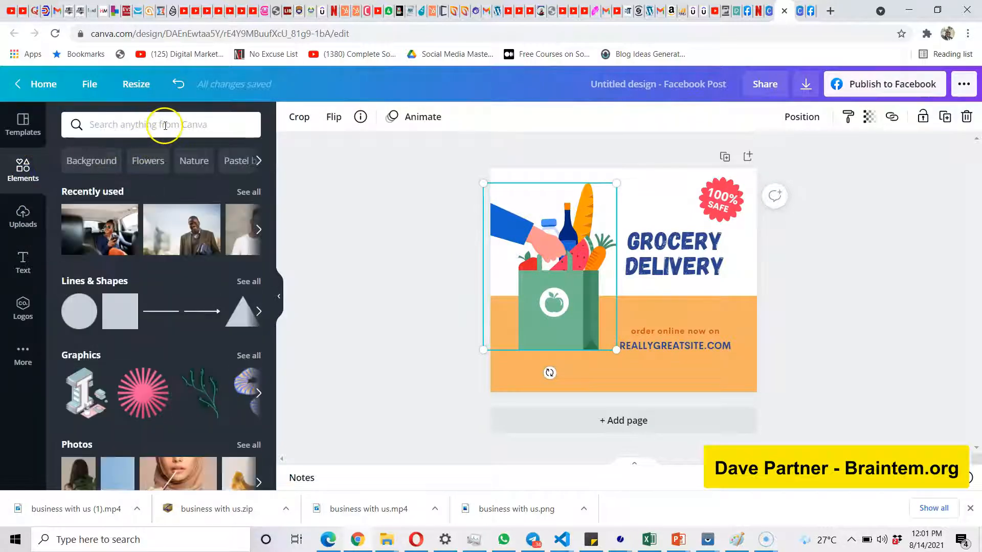
{"action": "scroll", "coordinate": [159, 307], "scroll_direction": "down", "scroll_amount": 10}
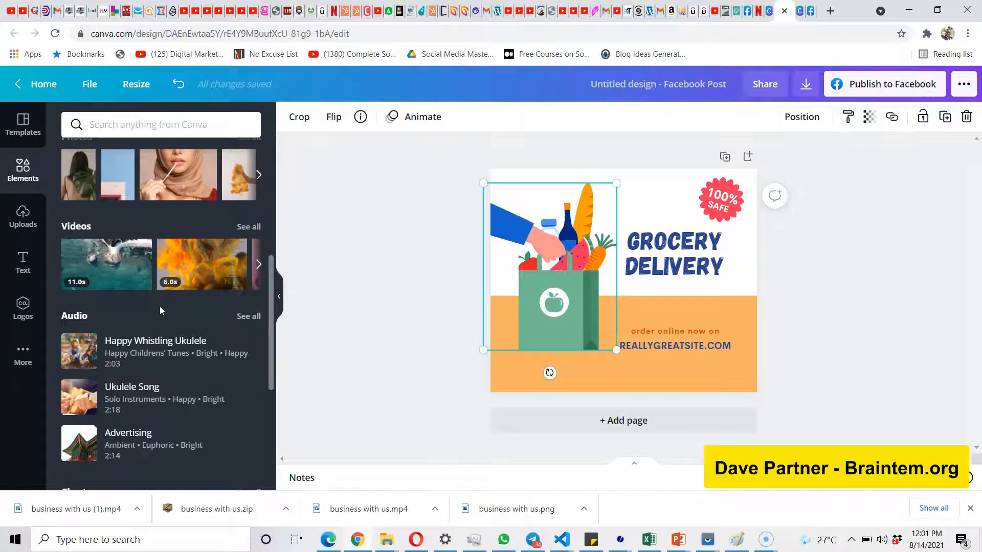
{"action": "scroll", "coordinate": [161, 311], "scroll_direction": "down", "scroll_amount": 1}
{"action": "scroll", "coordinate": [159, 305], "scroll_direction": "up", "scroll_amount": 5}
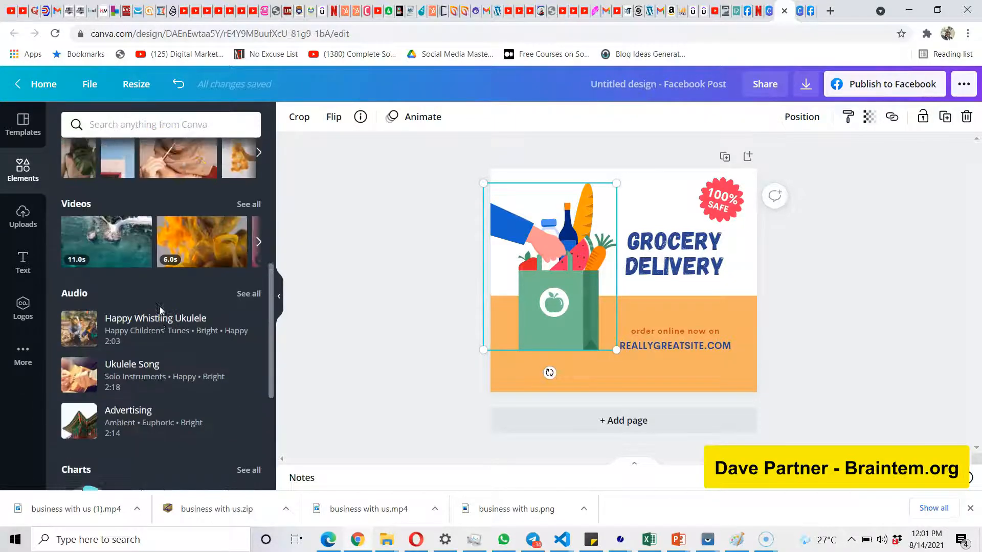
{"action": "scroll", "coordinate": [186, 186], "scroll_direction": "up", "scroll_amount": 5}
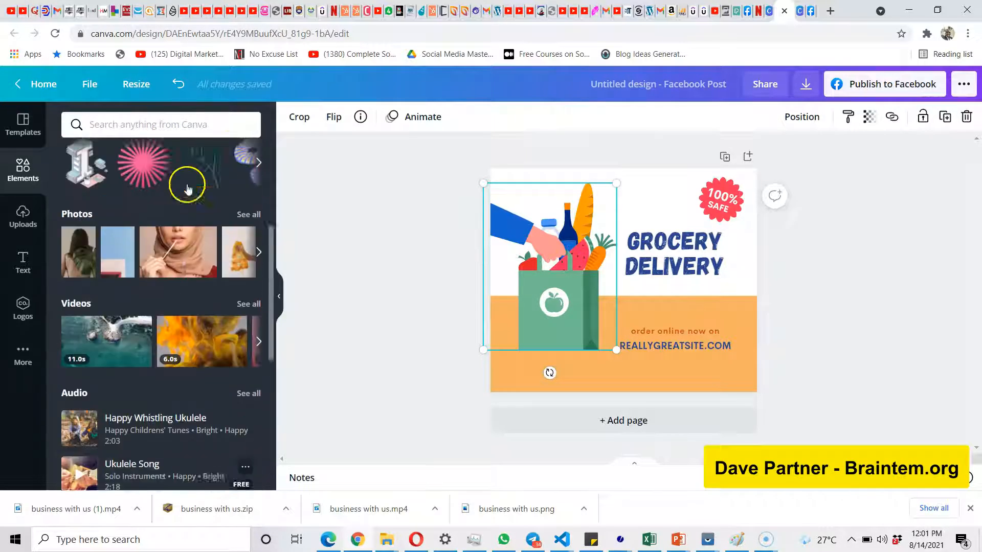
Search the elements for "course" and examine the matching photos, graphics and videos.
{"action": "left_click", "coordinate": [189, 124]}
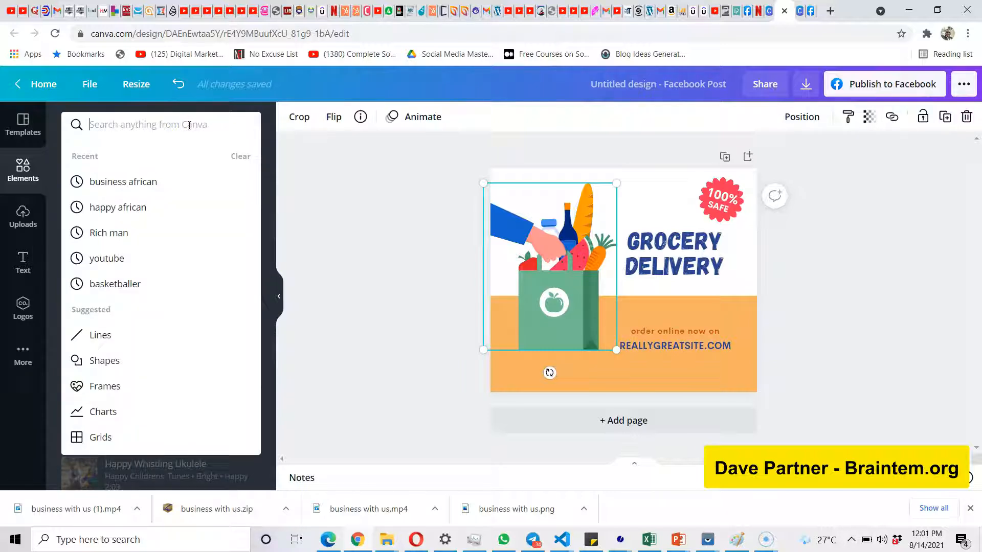
{"action": "type", "text": "course"}
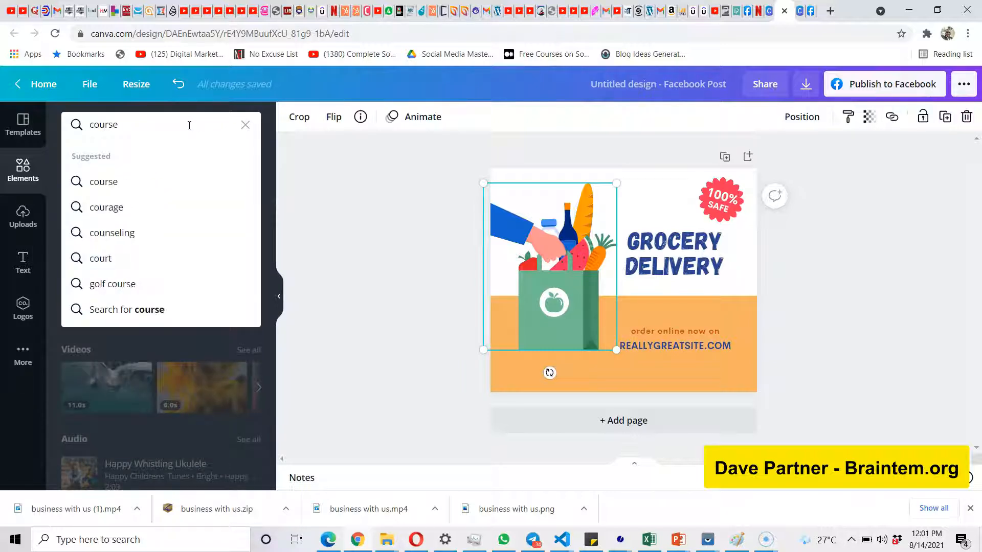
{"action": "key", "text": "Return"}
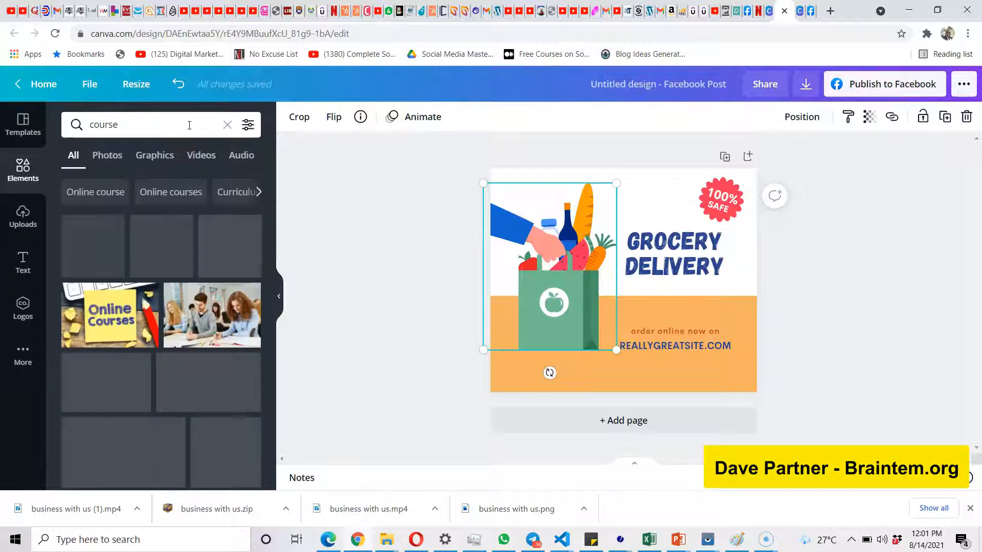
{"action": "scroll", "coordinate": [188, 234], "scroll_direction": "down", "scroll_amount": 1}
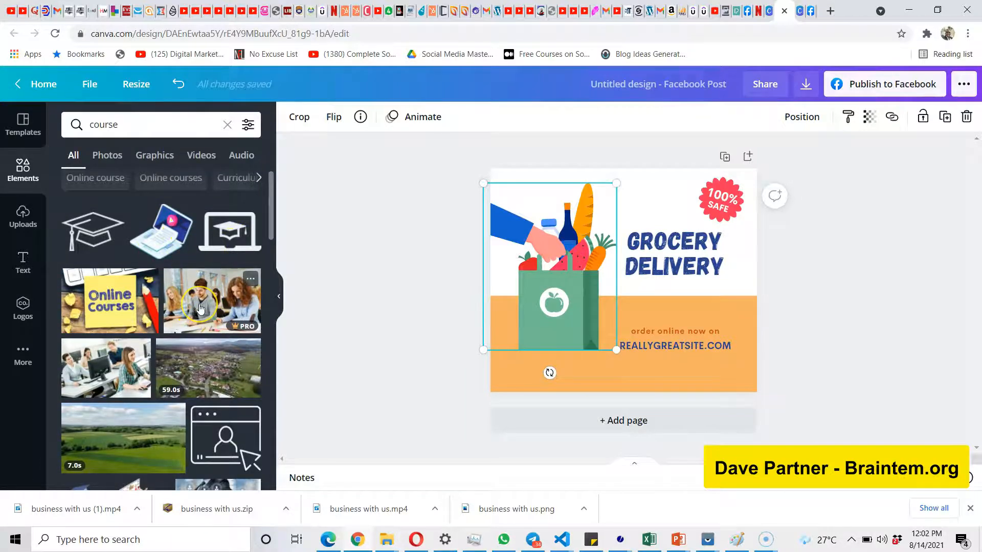
{"action": "scroll", "coordinate": [269, 336], "scroll_direction": "left", "scroll_amount": 4}
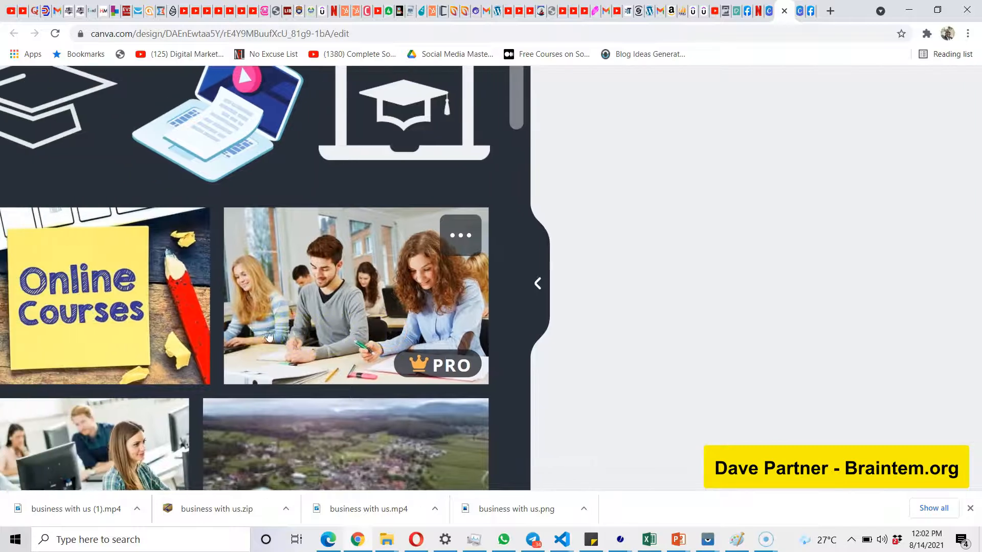
{"action": "scroll", "coordinate": [269, 336], "scroll_direction": "down", "scroll_amount": 2}
{"action": "scroll", "coordinate": [269, 336], "scroll_direction": "down", "scroll_amount": 5}
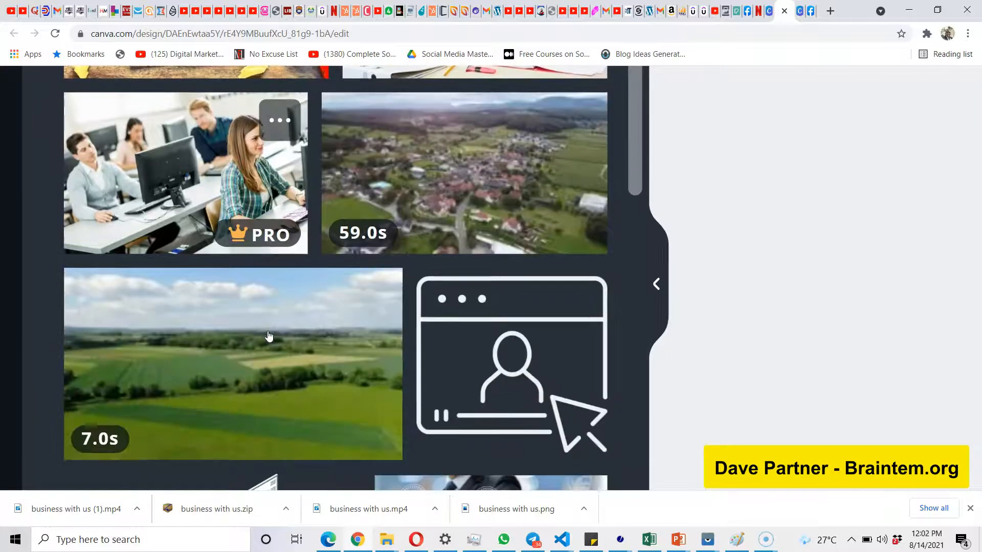
{"action": "scroll", "coordinate": [267, 335], "scroll_direction": "down", "scroll_amount": 7}
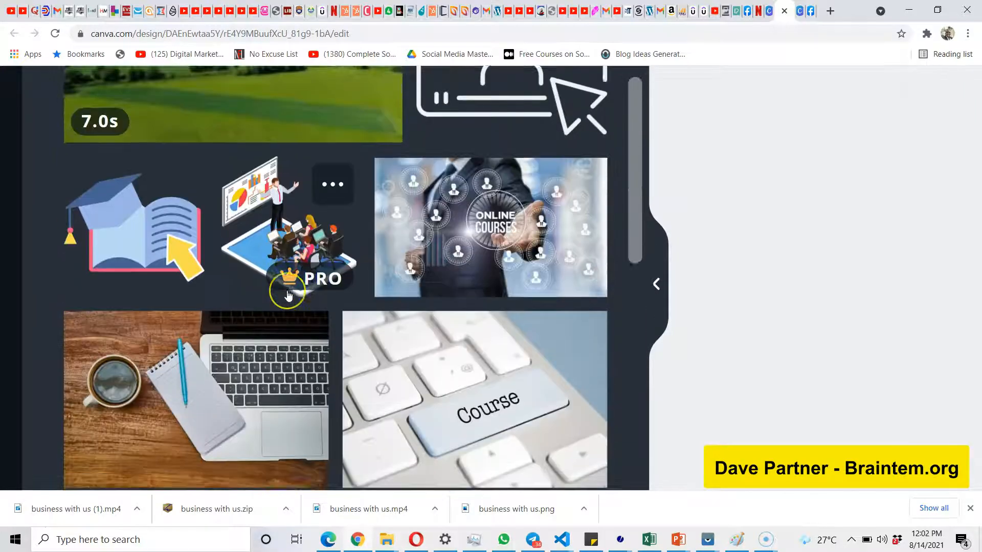
{"action": "scroll", "coordinate": [288, 295], "scroll_direction": "up", "scroll_amount": 1}
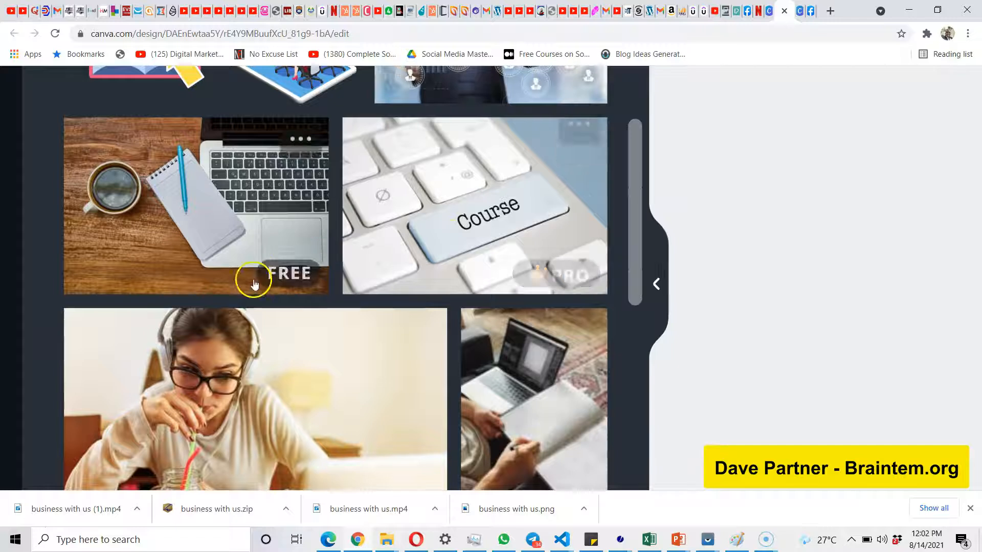
{"action": "scroll", "coordinate": [306, 372], "scroll_direction": "down", "scroll_amount": 4}
{"action": "scroll", "coordinate": [307, 372], "scroll_direction": "down", "scroll_amount": 12}
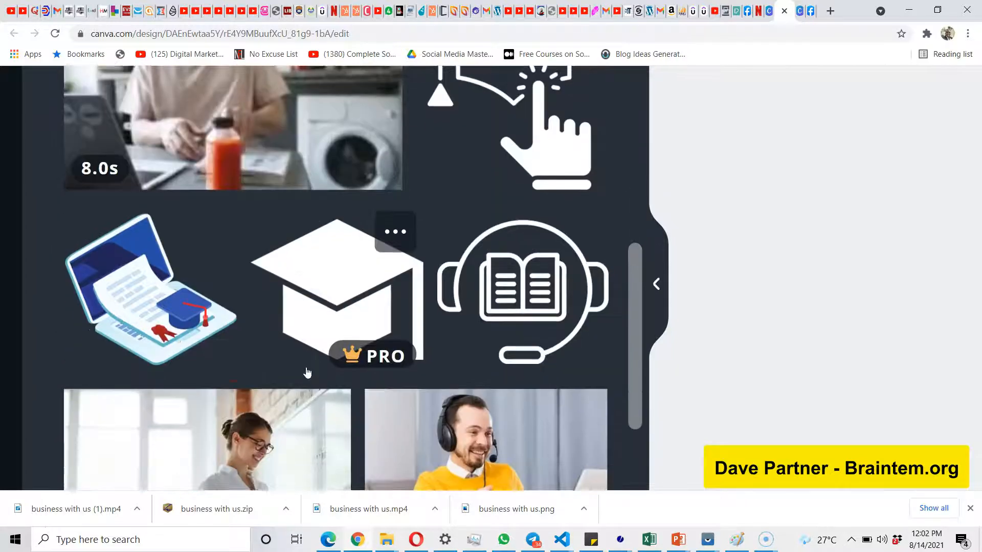
{"action": "scroll", "coordinate": [307, 372], "scroll_direction": "down", "scroll_amount": 2}
{"action": "scroll", "coordinate": [307, 372], "scroll_direction": "down", "scroll_amount": 2}
{"action": "scroll", "coordinate": [307, 372], "scroll_direction": "down", "scroll_amount": 2}
{"action": "scroll", "coordinate": [307, 373], "scroll_direction": "down", "scroll_amount": 5}
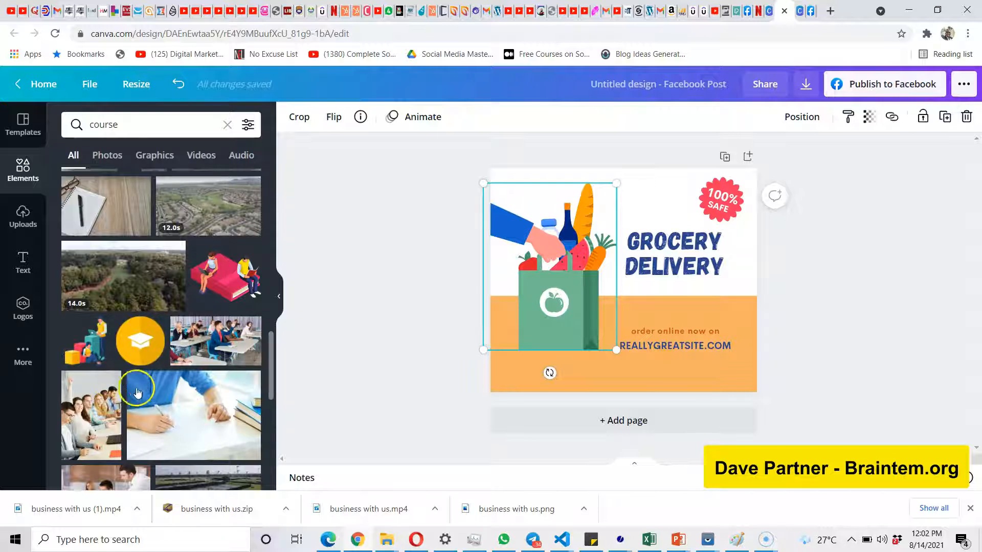
Open the overview of additional Canva content, apps and integrations.
{"action": "left_click", "coordinate": [24, 352]}
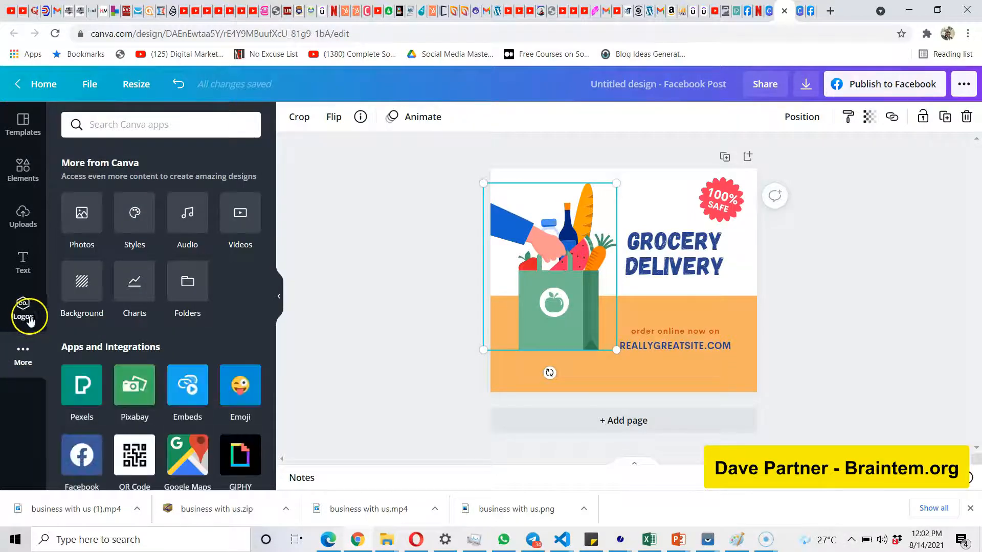
Look through the apps and integrations that can be connected to the design, such as YouTube, Brandfetch and HubSpot.
{"action": "scroll", "coordinate": [59, 369], "scroll_direction": "down", "scroll_amount": 6}
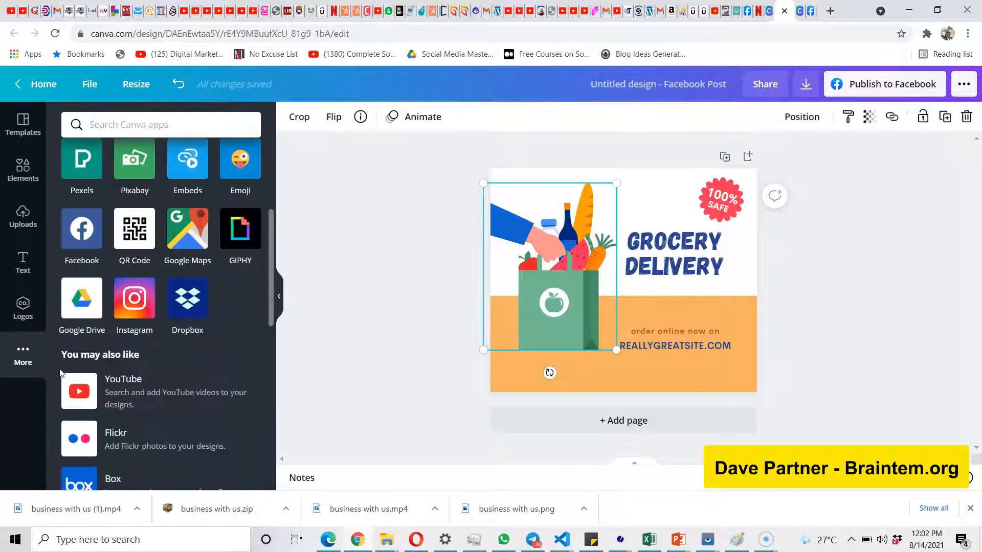
{"action": "scroll", "coordinate": [147, 390], "scroll_direction": "down", "scroll_amount": 7}
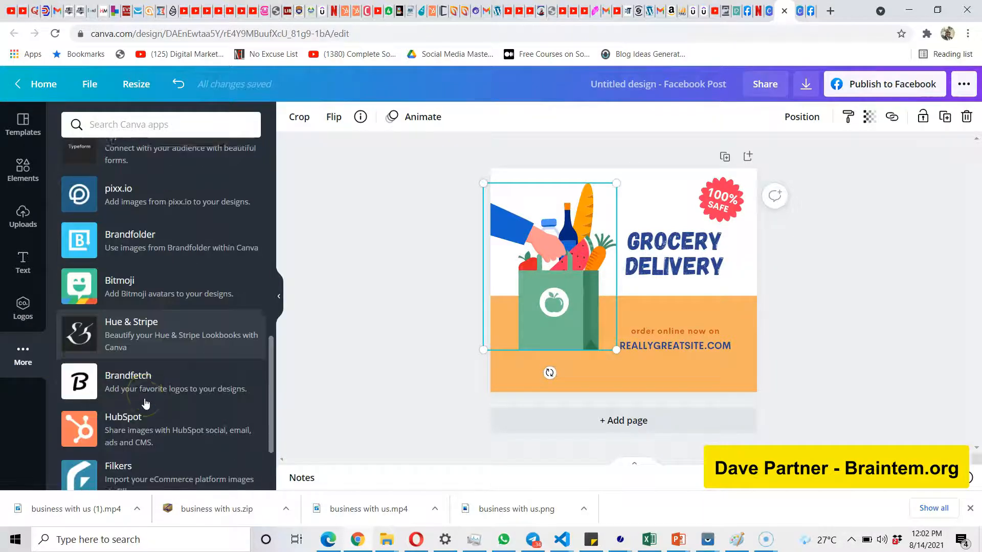
{"action": "scroll", "coordinate": [145, 404], "scroll_direction": "up", "scroll_amount": 7}
{"action": "scroll", "coordinate": [145, 404], "scroll_direction": "up", "scroll_amount": 1}
{"action": "left_click", "coordinate": [170, 331]}
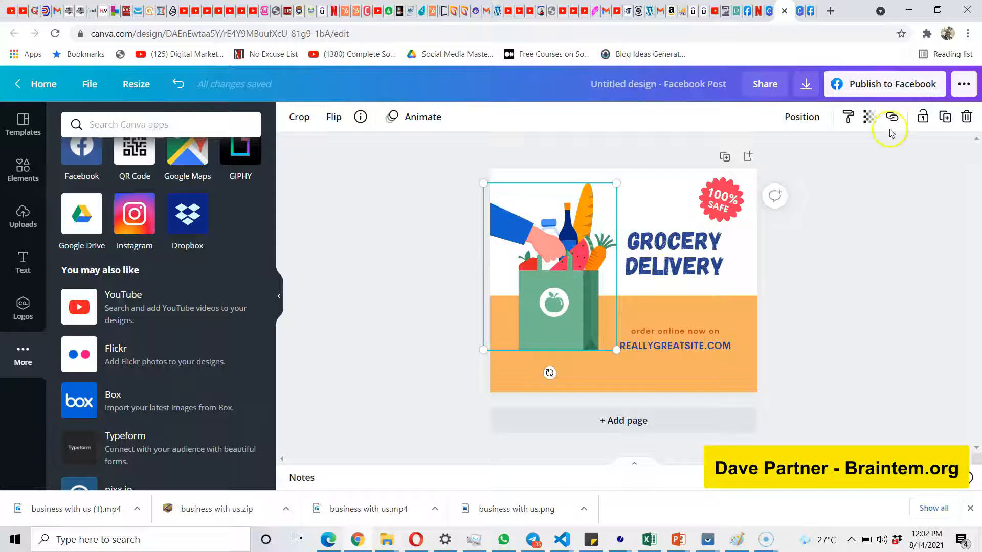
Examine the available publishing and sharing options, from Facebook Page, download and scheduling to third-party apps such as Box and Filkers.
{"action": "left_click", "coordinate": [964, 85]}
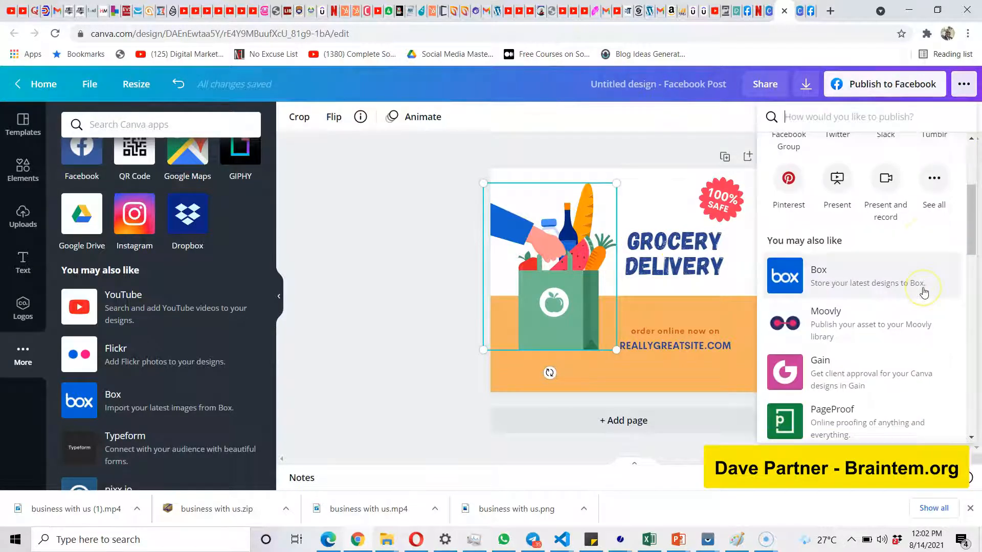
{"action": "scroll", "coordinate": [924, 293], "scroll_direction": "down", "scroll_amount": 12}
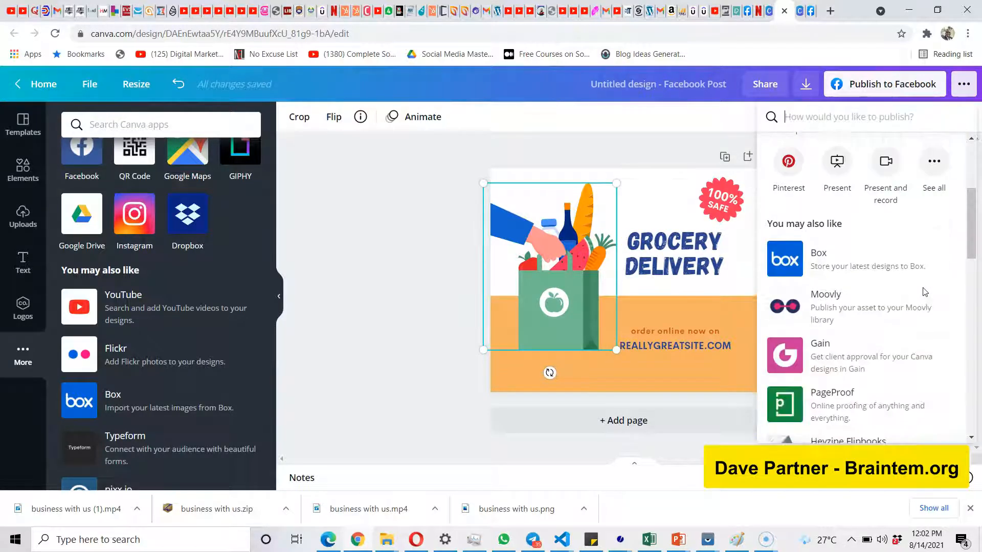
{"action": "scroll", "coordinate": [923, 292], "scroll_direction": "down", "scroll_amount": 6}
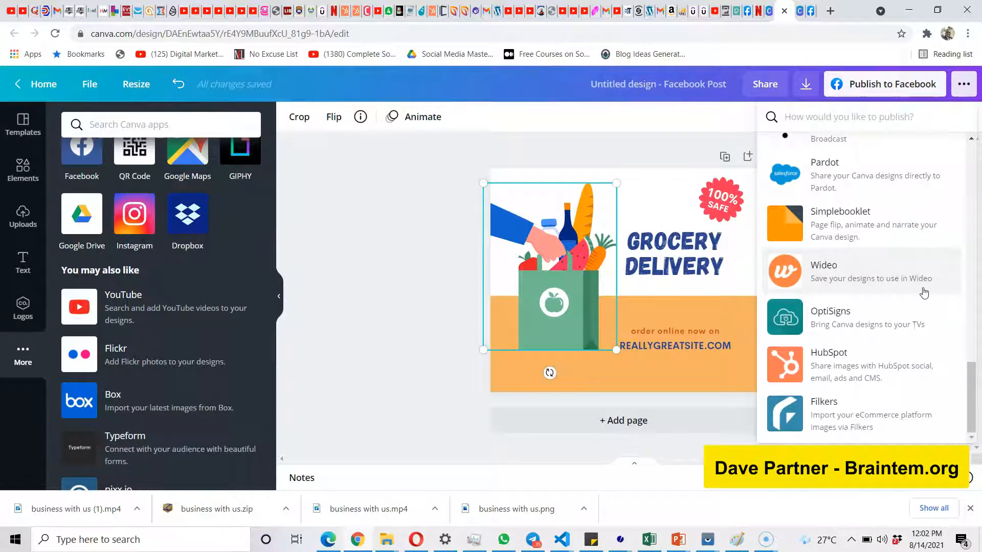
{"action": "scroll", "coordinate": [924, 292], "scroll_direction": "up", "scroll_amount": 12}
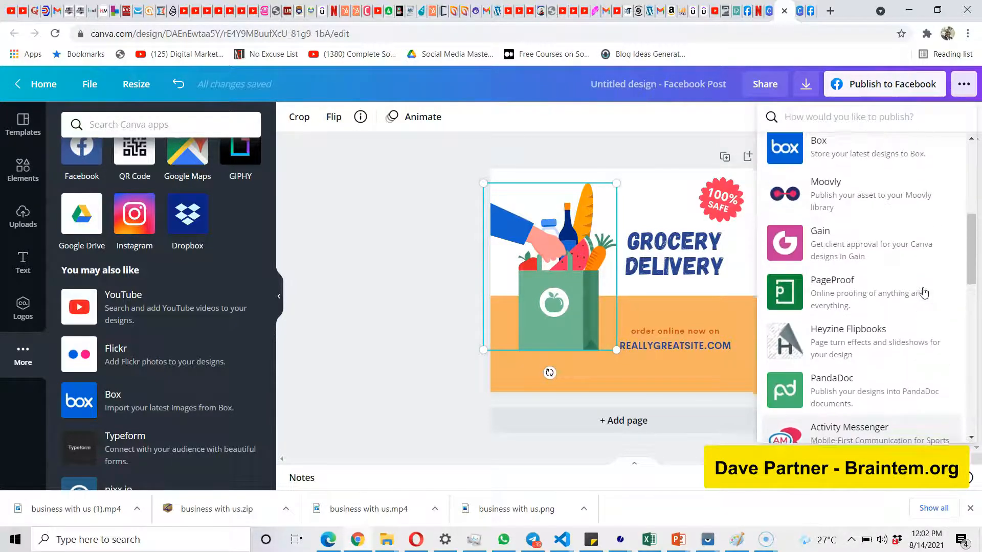
{"action": "scroll", "coordinate": [924, 292], "scroll_direction": "up", "scroll_amount": 5}
{"action": "left_click", "coordinate": [939, 274]}
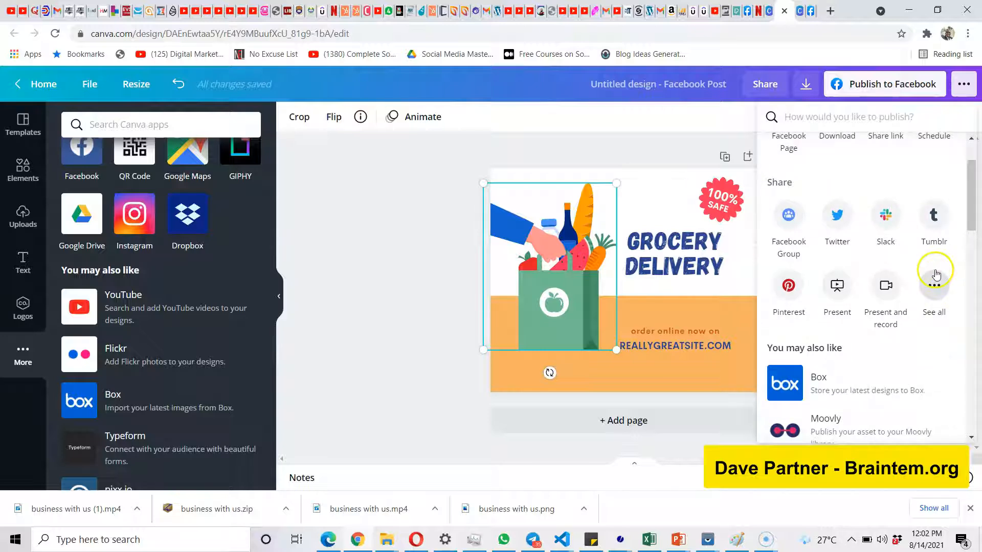
{"action": "scroll", "coordinate": [936, 287], "scroll_direction": "up", "scroll_amount": 2}
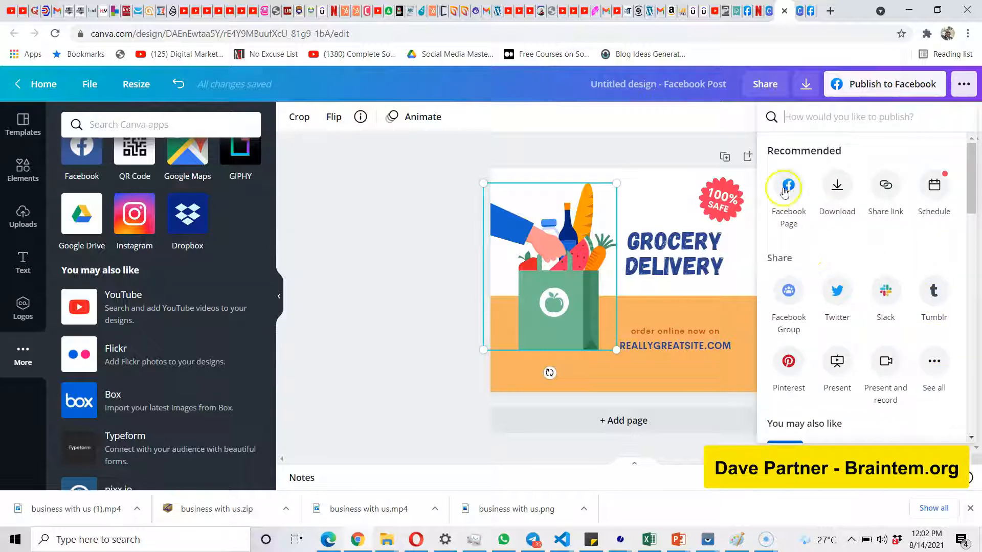
{"action": "left_click", "coordinate": [693, 138]}
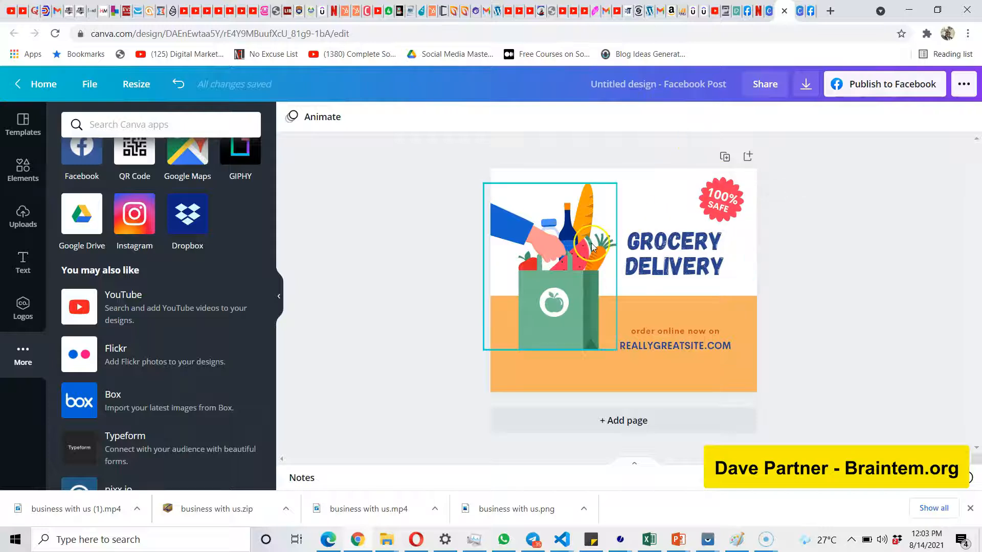
Replace the "GROCERY DELIVERY" headline text with "FWHDRH".
{"action": "left_click", "coordinate": [692, 258]}
{"action": "left_click", "coordinate": [692, 256]}
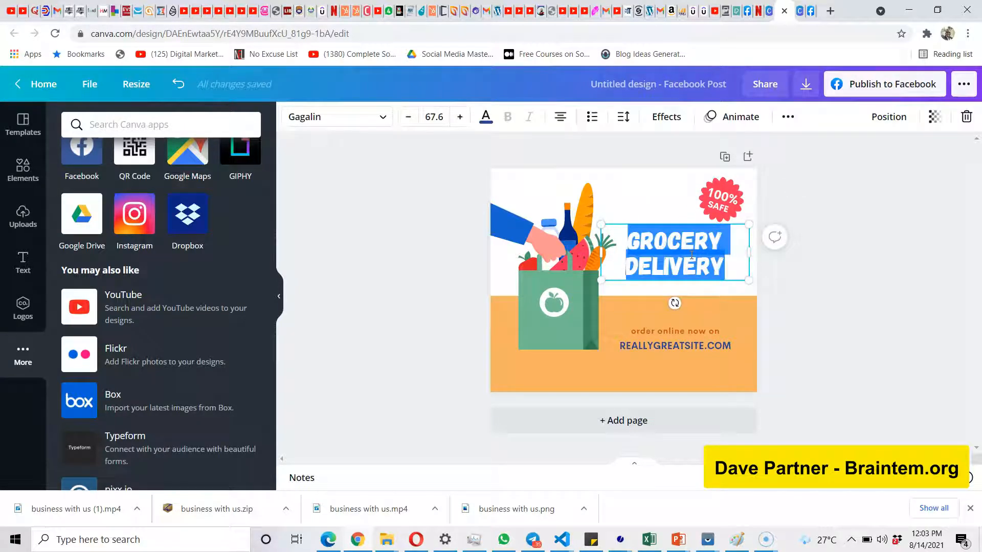
{"action": "type", "text": "FWHDRH"}
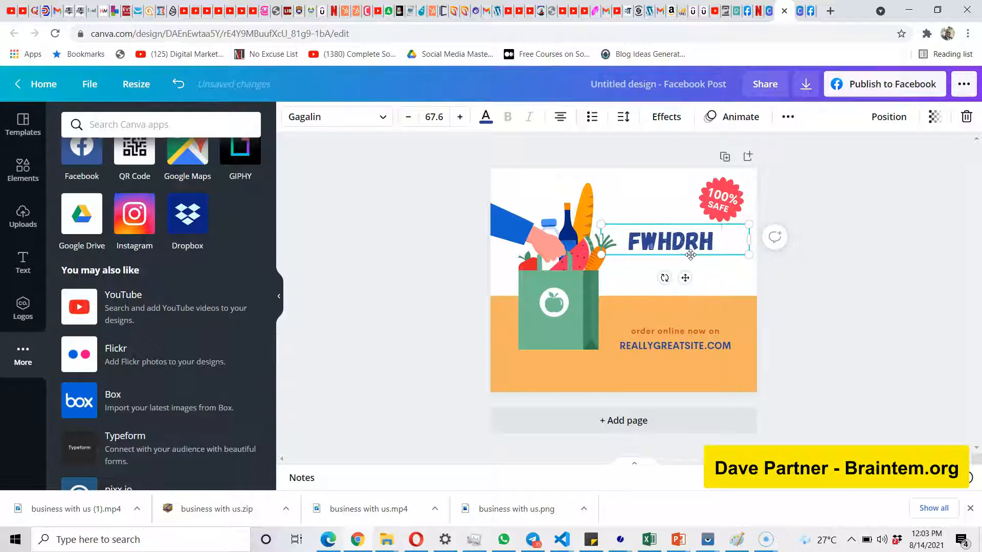
{"action": "left_click", "coordinate": [429, 254]}
{"action": "left_click", "coordinate": [415, 248]}
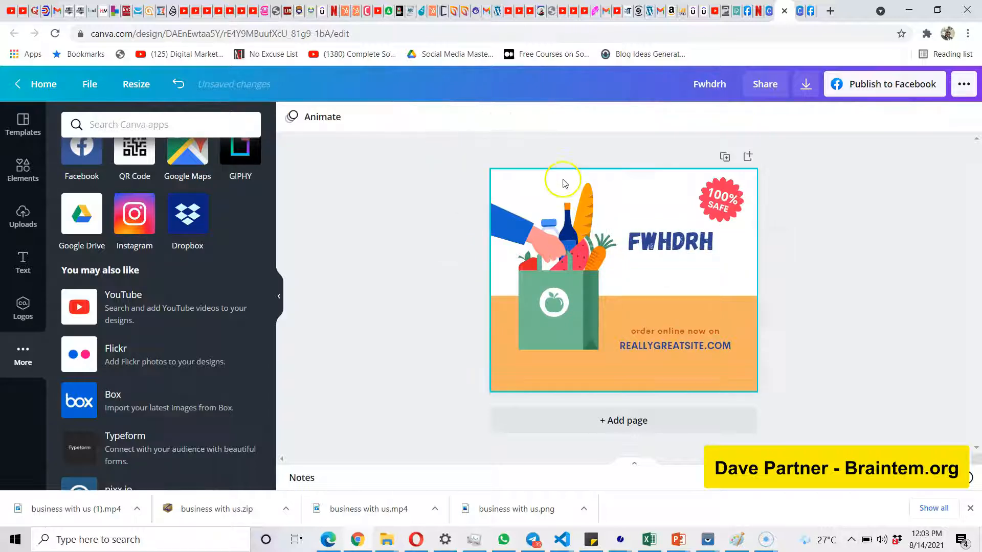
Recolor the FWHDRH headline with the coral red from the document colors.
{"action": "left_click", "coordinate": [644, 231]}
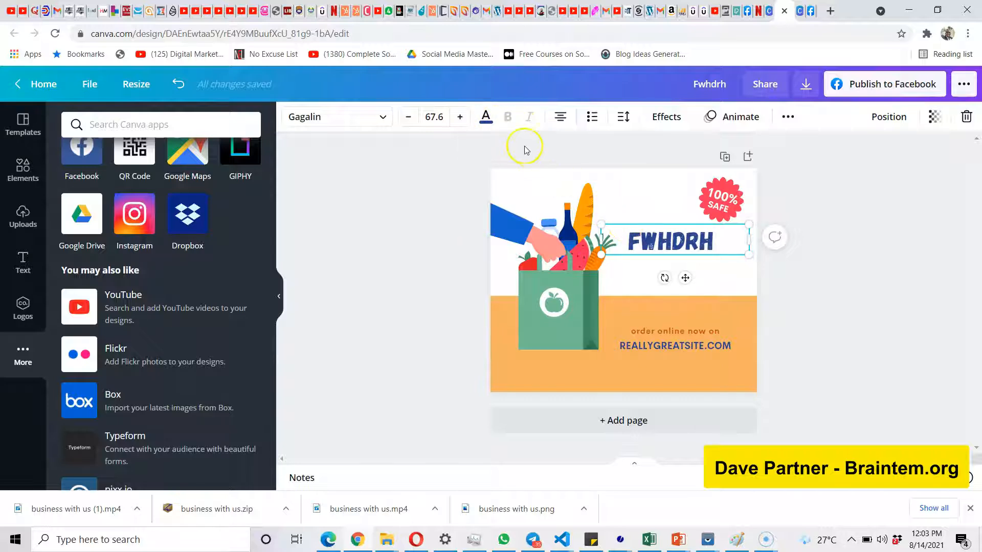
{"action": "left_click", "coordinate": [486, 122]}
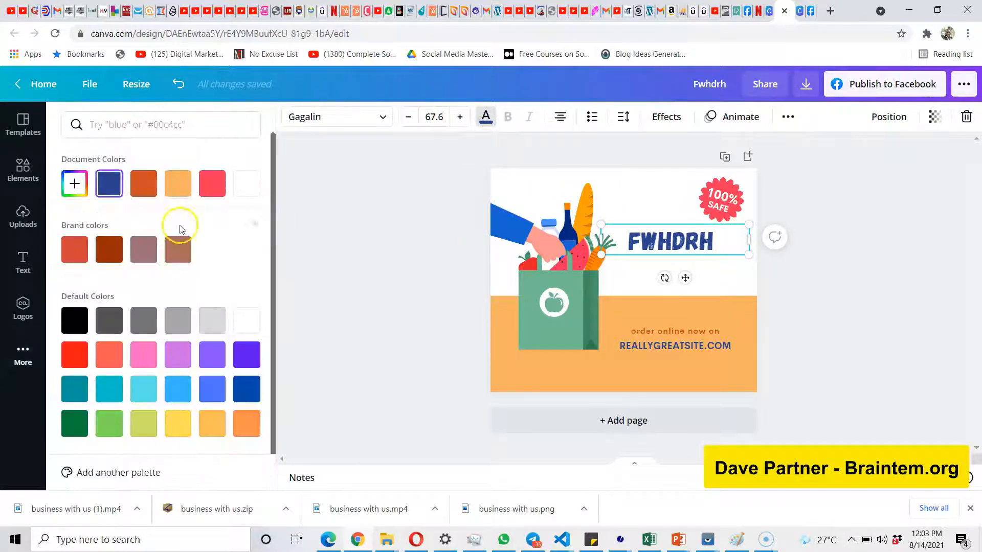
{"action": "left_click", "coordinate": [212, 192]}
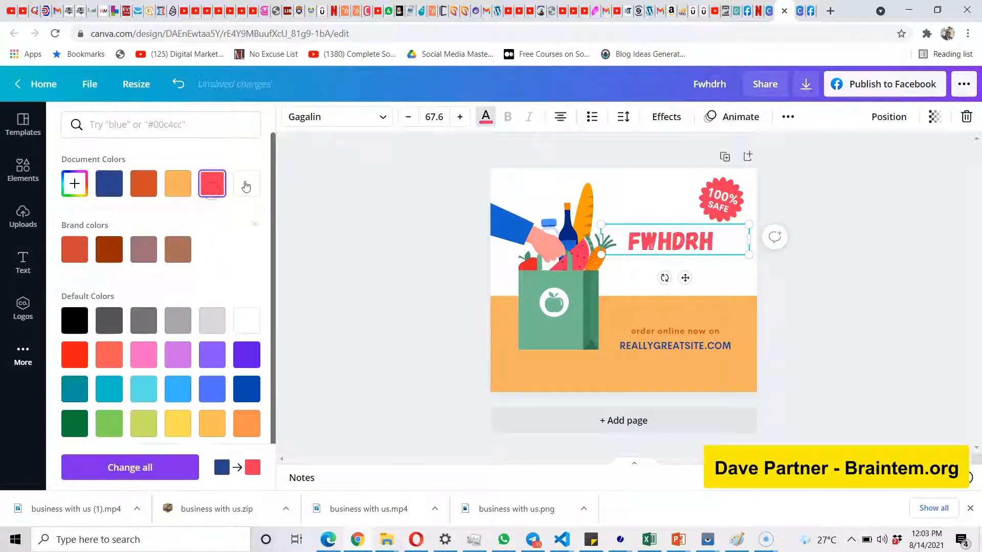
Try left and right alignment on the headline and return it to centered.
{"action": "left_click", "coordinate": [561, 119]}
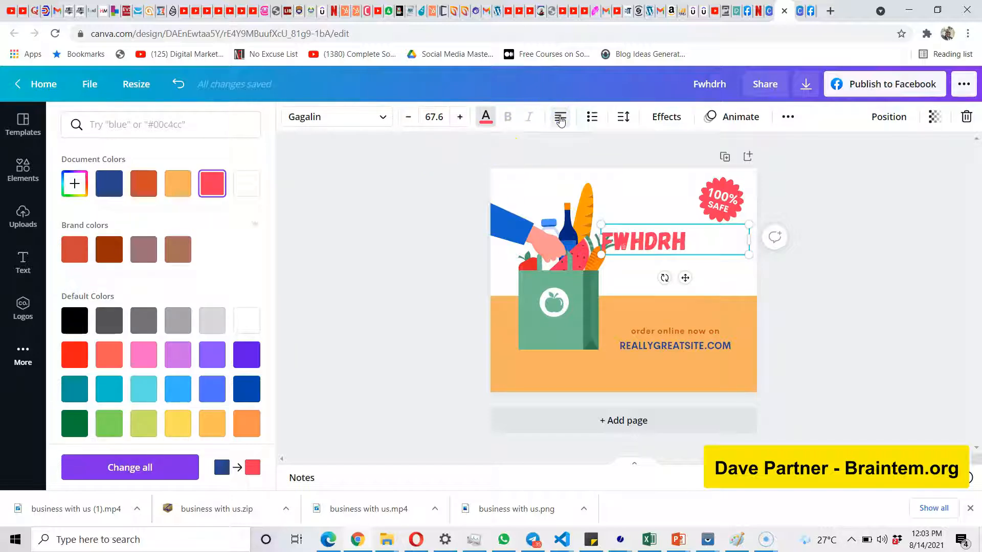
{"action": "left_click", "coordinate": [561, 119]}
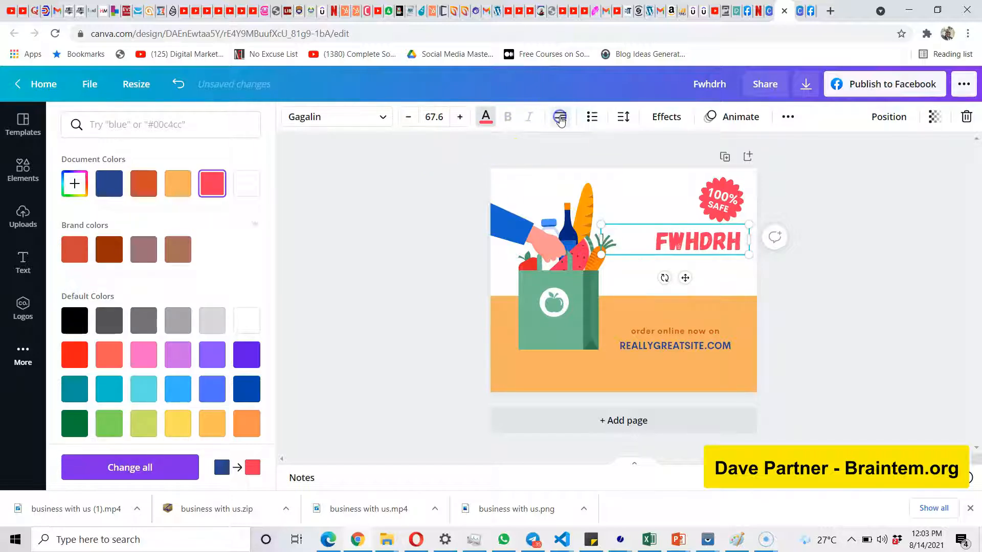
{"action": "left_click", "coordinate": [560, 119]}
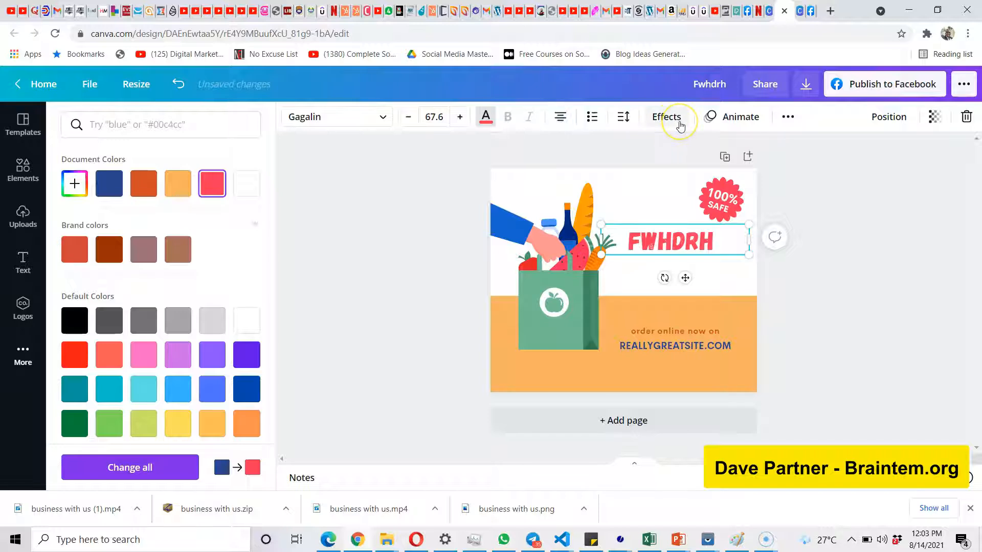
Try the Bounce text animation on the headline and undo it.
{"action": "left_click", "coordinate": [719, 118]}
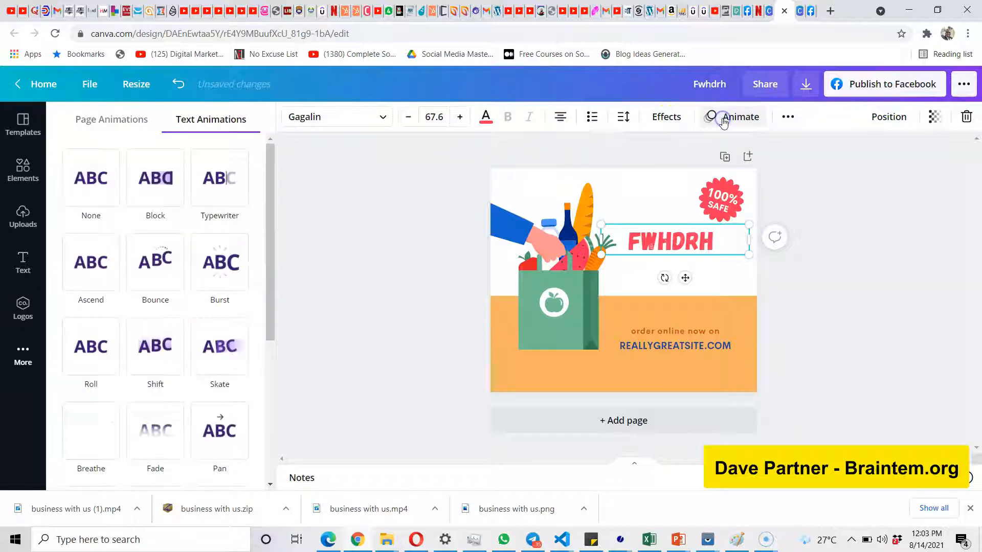
{"action": "left_click", "coordinate": [169, 284]}
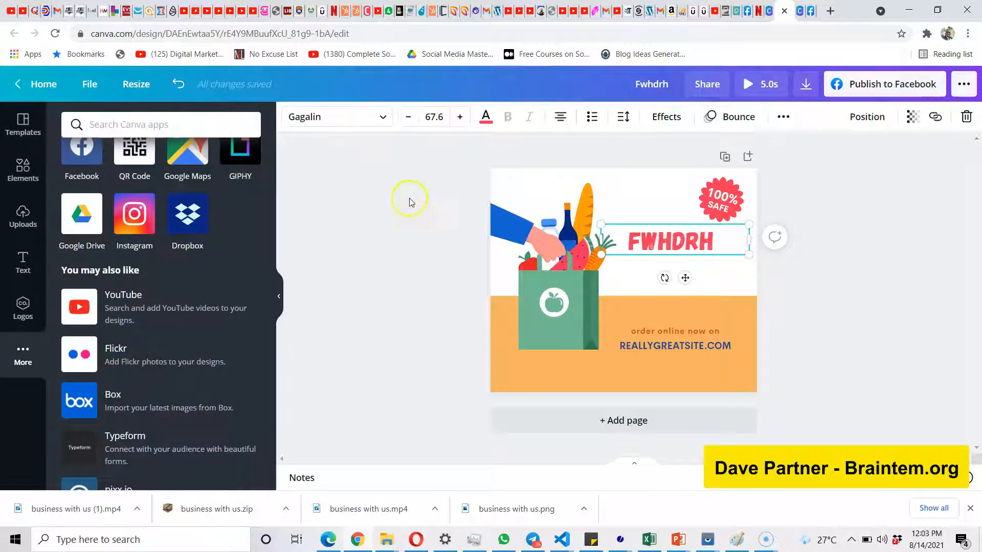
{"action": "left_click", "coordinate": [176, 88]}
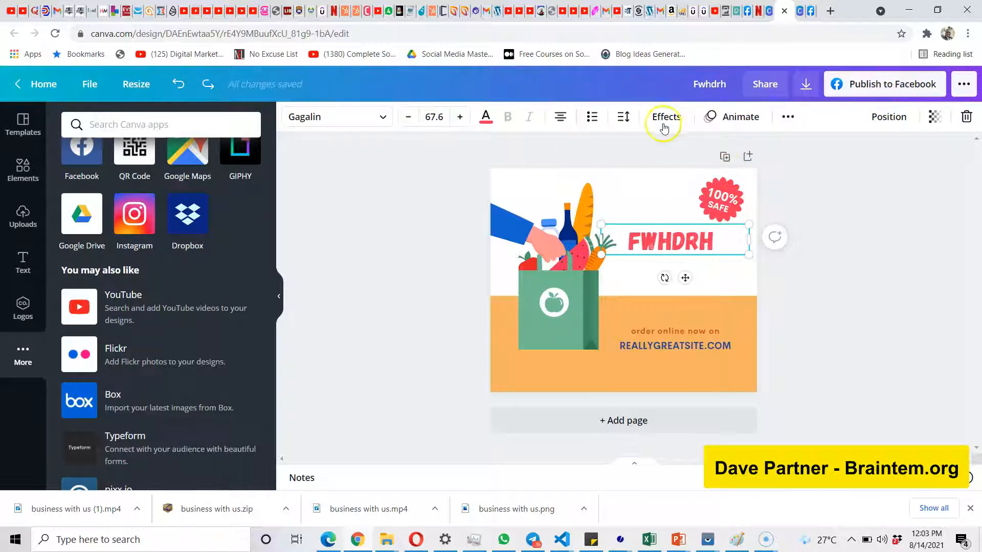
Apply the Breathe text animation to the headline and preview the animated post.
{"action": "left_click", "coordinate": [732, 117]}
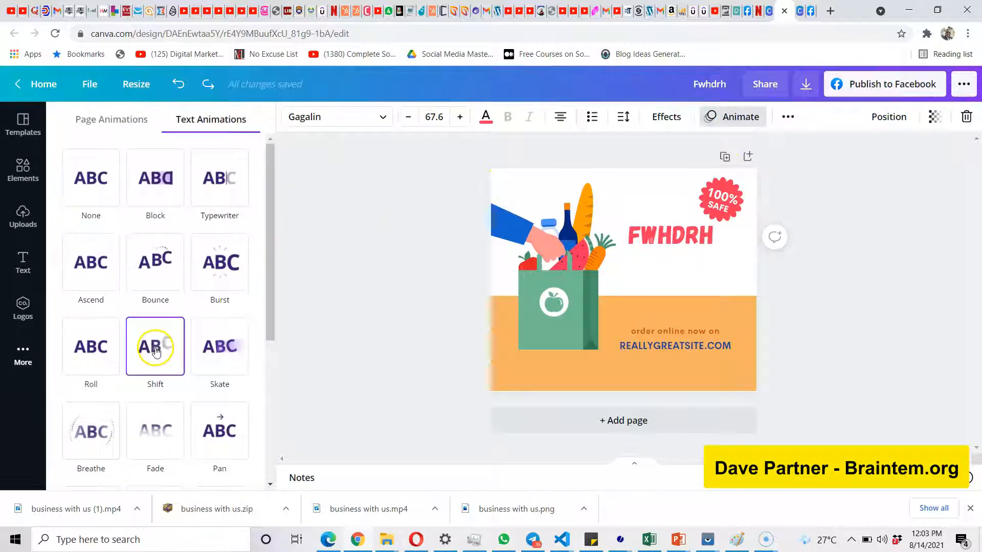
{"action": "left_click", "coordinate": [103, 430]}
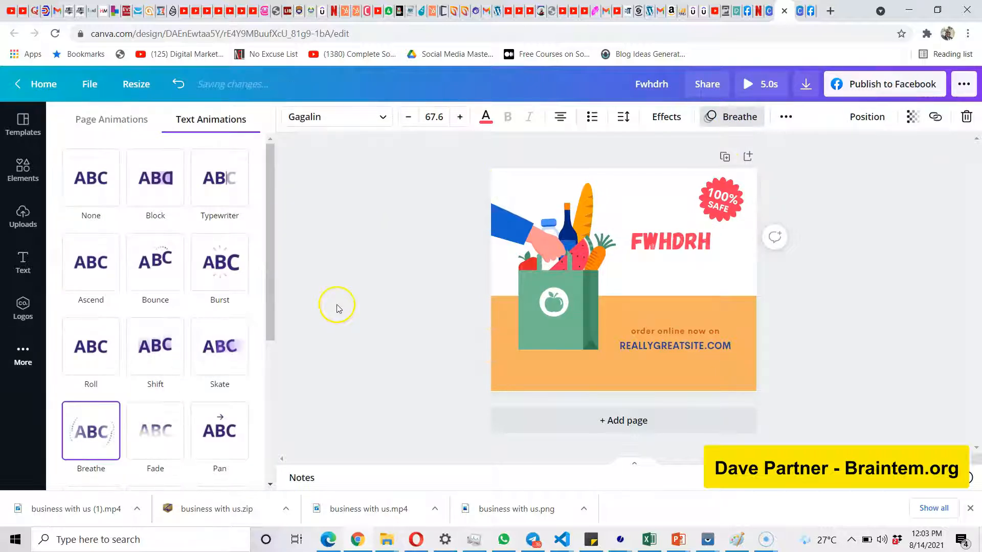
{"action": "left_click", "coordinate": [337, 305]}
{"action": "left_click", "coordinate": [779, 90]}
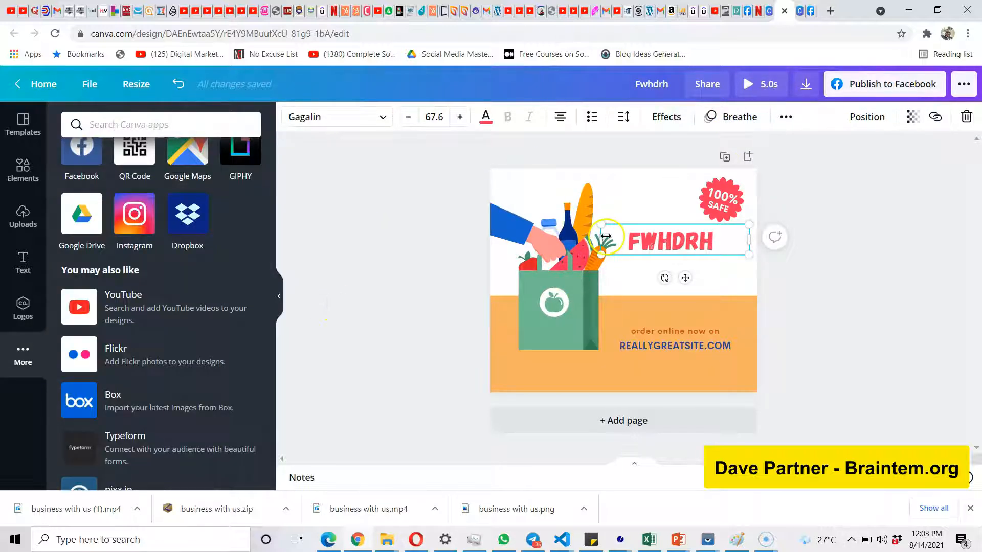
{"action": "left_click", "coordinate": [770, 90]}
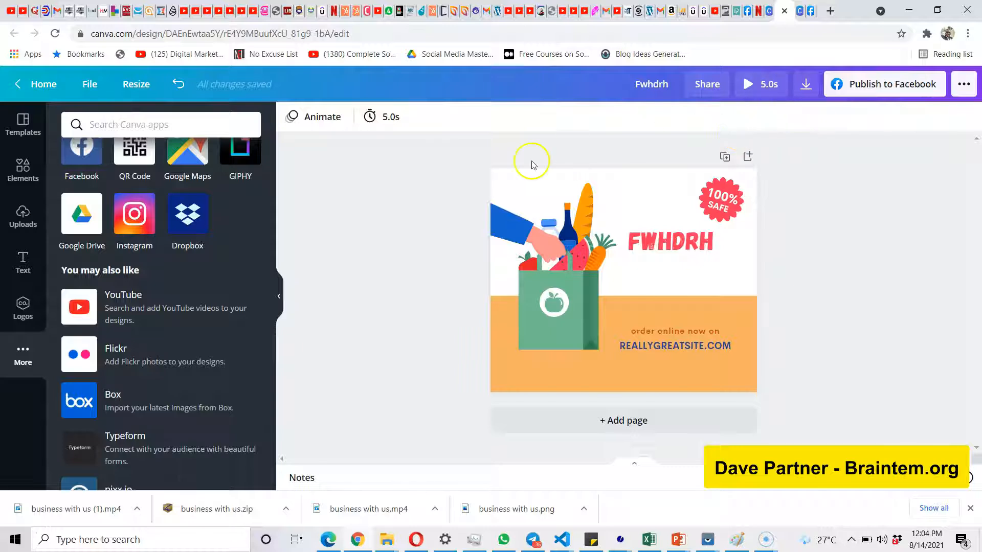
Set the page timing to 14.5 seconds.
{"action": "left_click", "coordinate": [384, 121]}
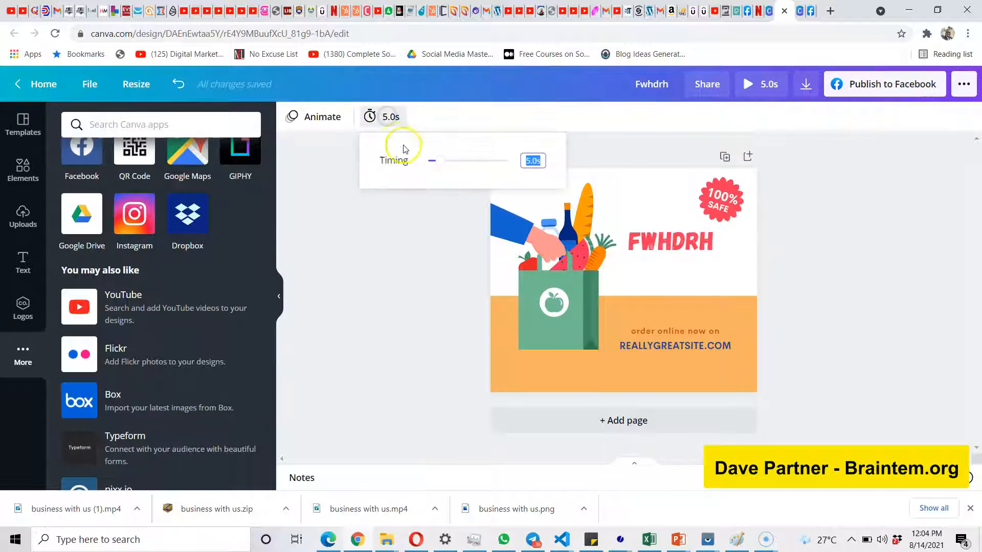
{"action": "left_click_drag", "start_coordinate": [448, 169], "coordinate": [467, 170]}
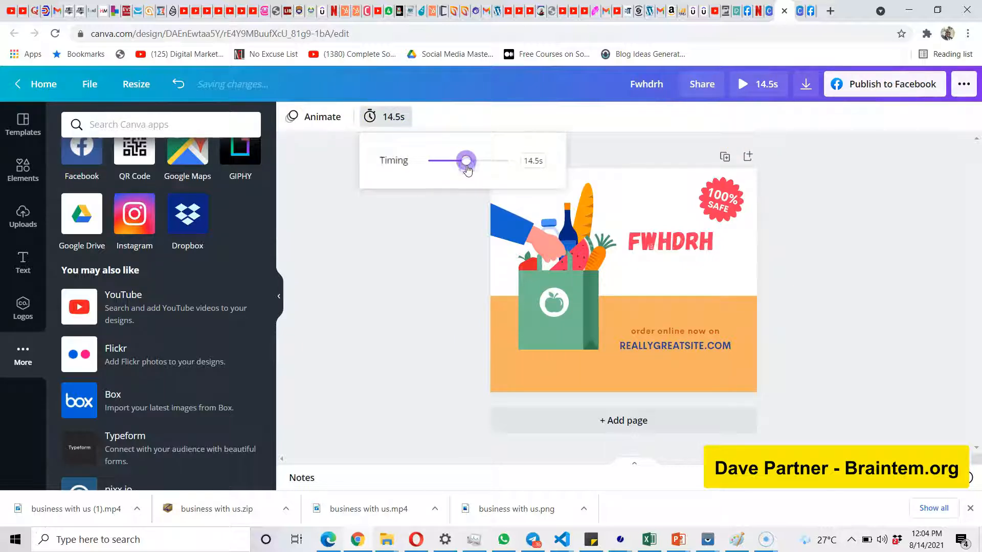
{"action": "left_click", "coordinate": [419, 240]}
Apply the Neon element animation to the grocery bag illustration.
{"action": "left_click", "coordinate": [566, 265]}
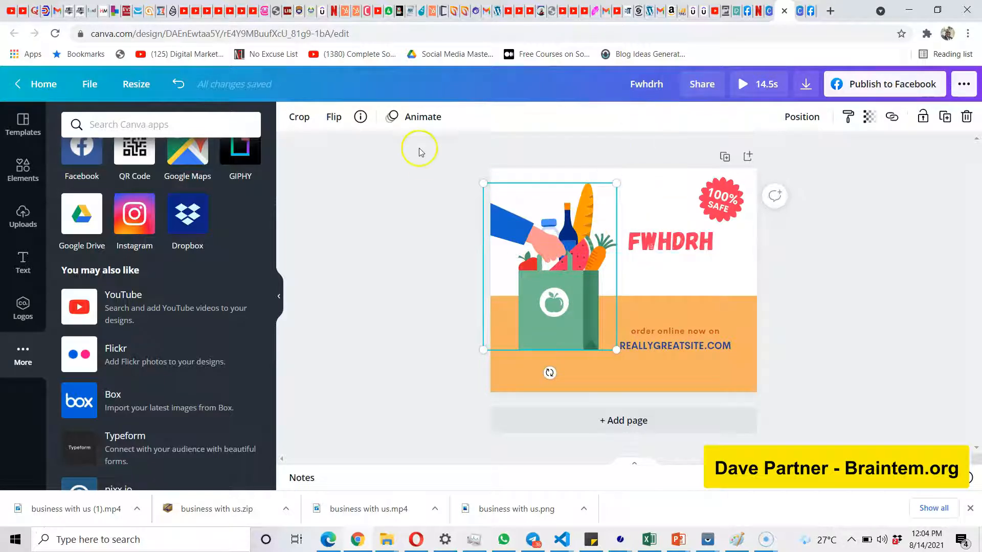
{"action": "left_click", "coordinate": [419, 119]}
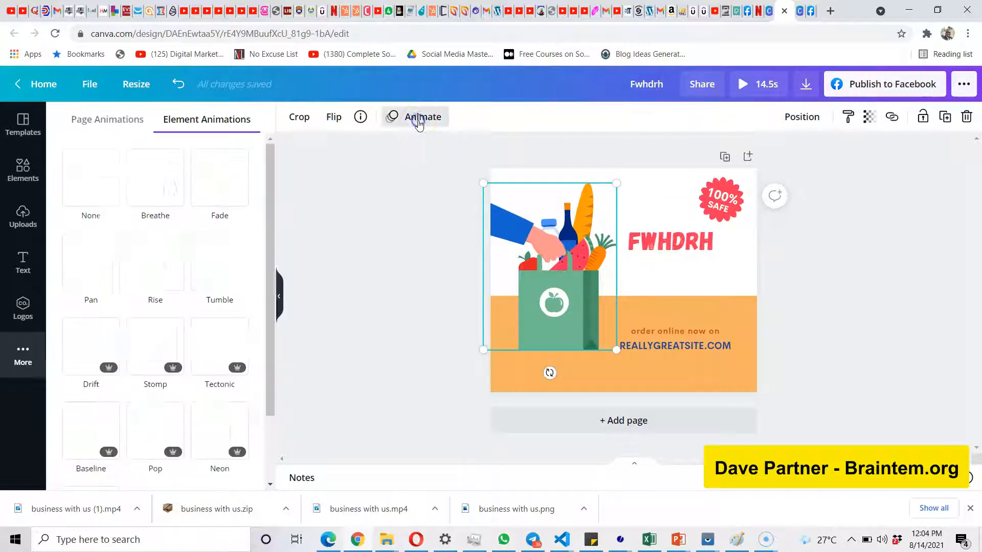
{"action": "scroll", "coordinate": [213, 344], "scroll_direction": "down", "scroll_amount": 2}
{"action": "left_click", "coordinate": [206, 360]}
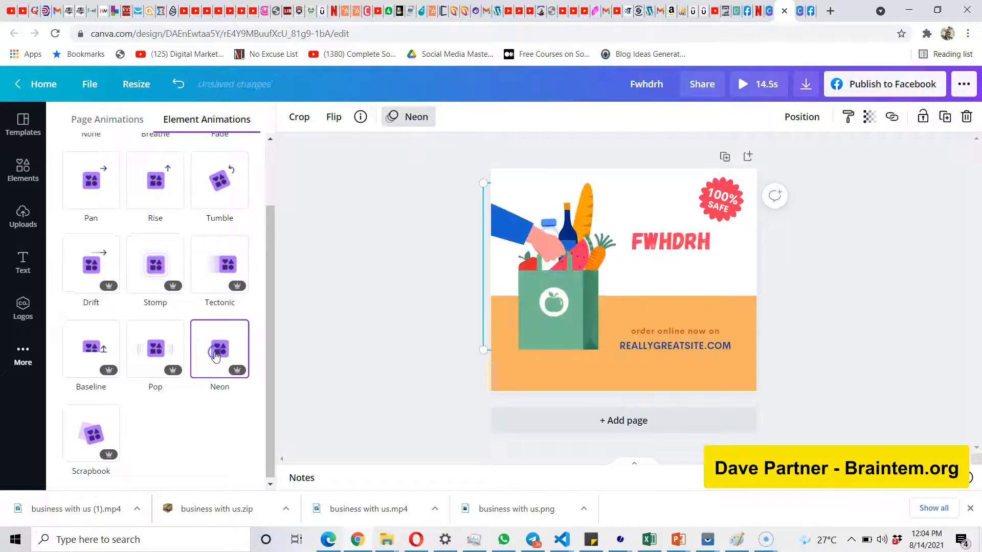
{"action": "left_click", "coordinate": [399, 284]}
Play the preview of the animated post twice, closing it each time to return to the editor.
{"action": "left_click", "coordinate": [742, 85]}
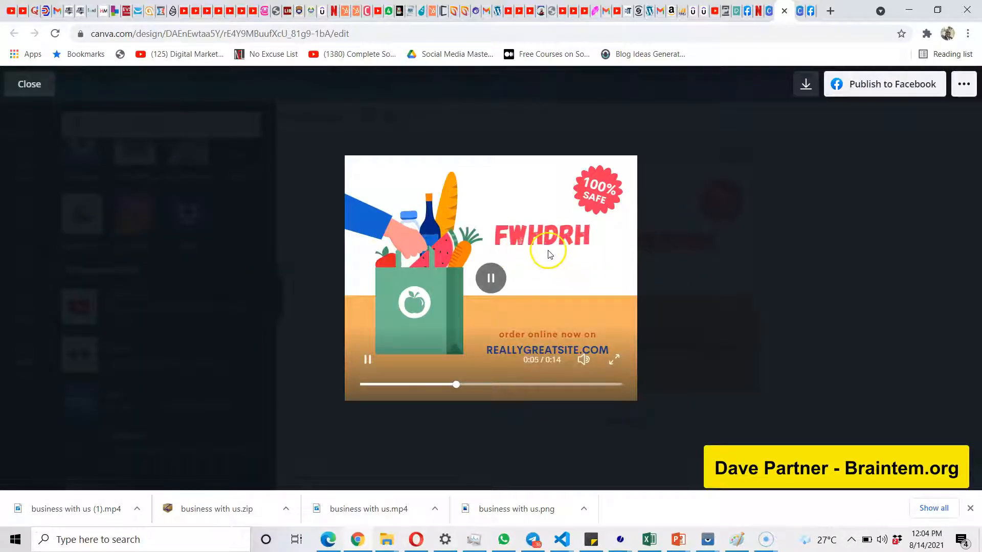
{"action": "left_click", "coordinate": [734, 234]}
{"action": "left_click", "coordinate": [613, 274]}
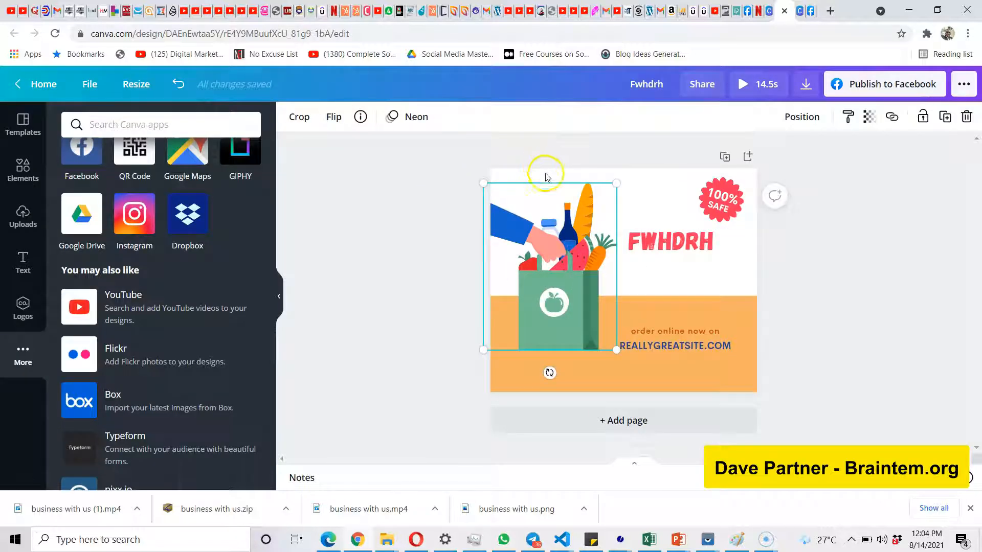
{"action": "left_click", "coordinate": [756, 83]}
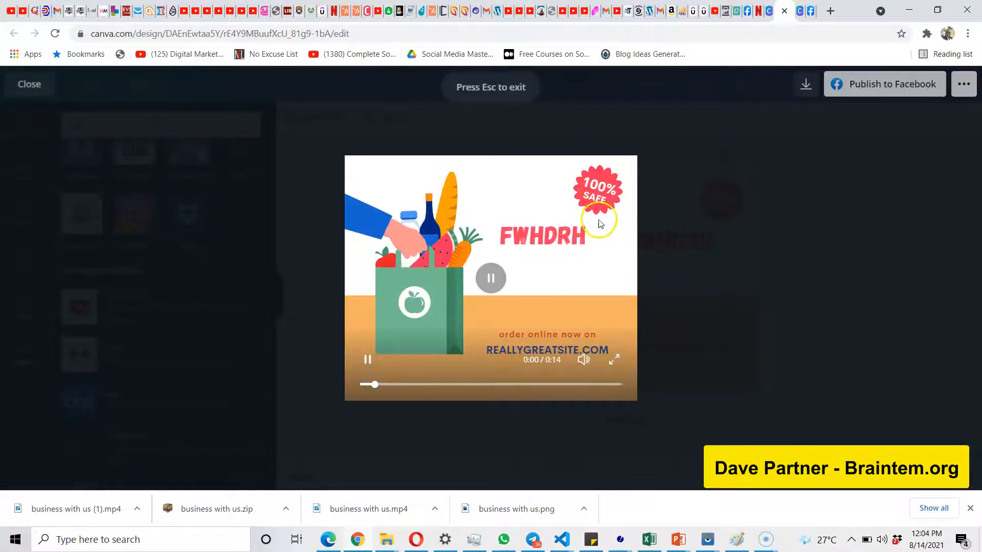
{"action": "left_click", "coordinate": [699, 153]}
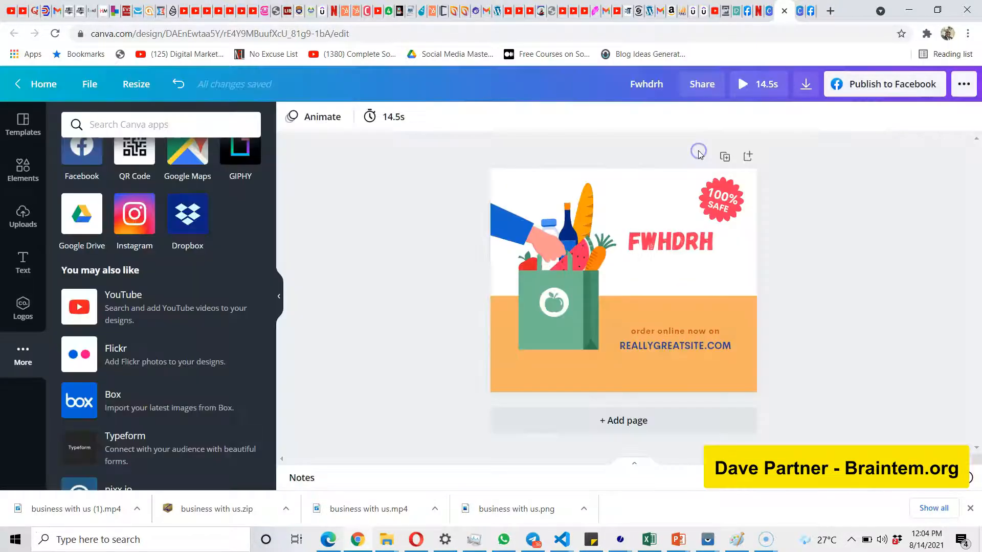
Set the page timing to 8.0 seconds.
{"action": "left_click", "coordinate": [391, 116]}
{"action": "left_click", "coordinate": [448, 162]}
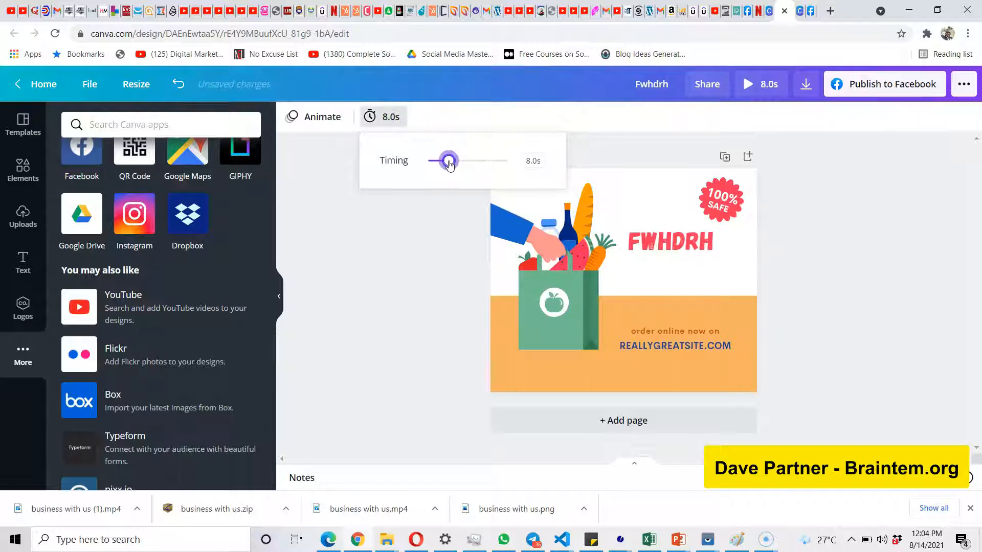
{"action": "left_click", "coordinate": [451, 240]}
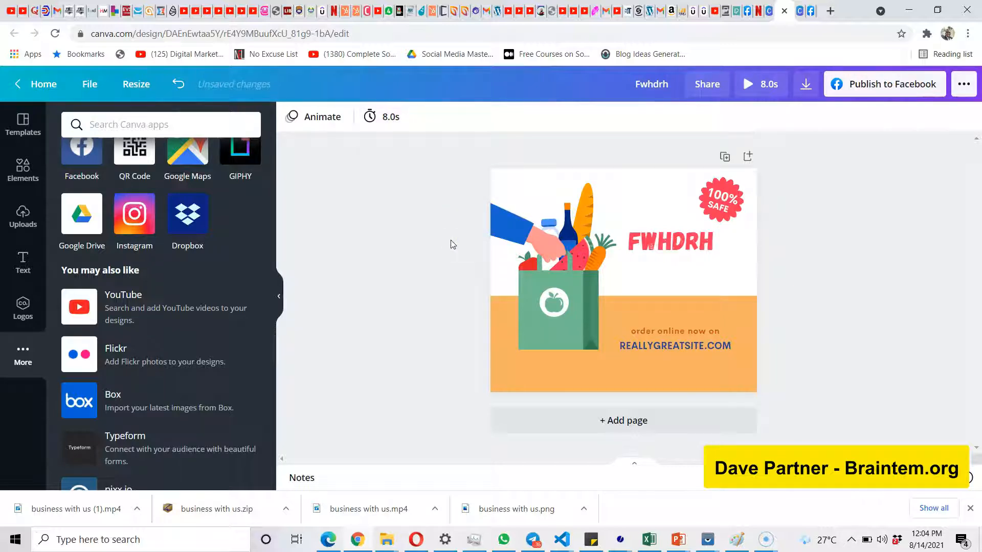
{"action": "left_click", "coordinate": [722, 203]}
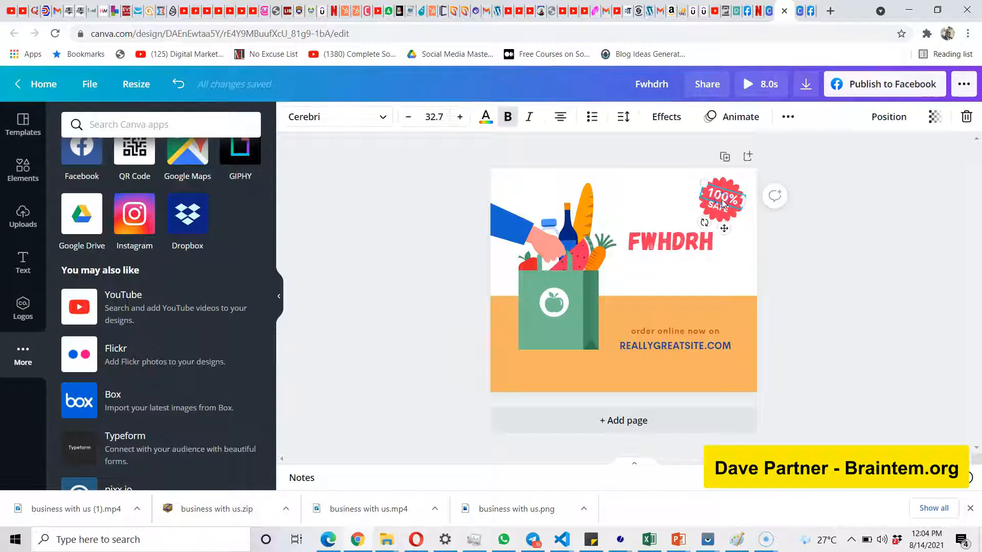
{"action": "left_click", "coordinate": [840, 269]}
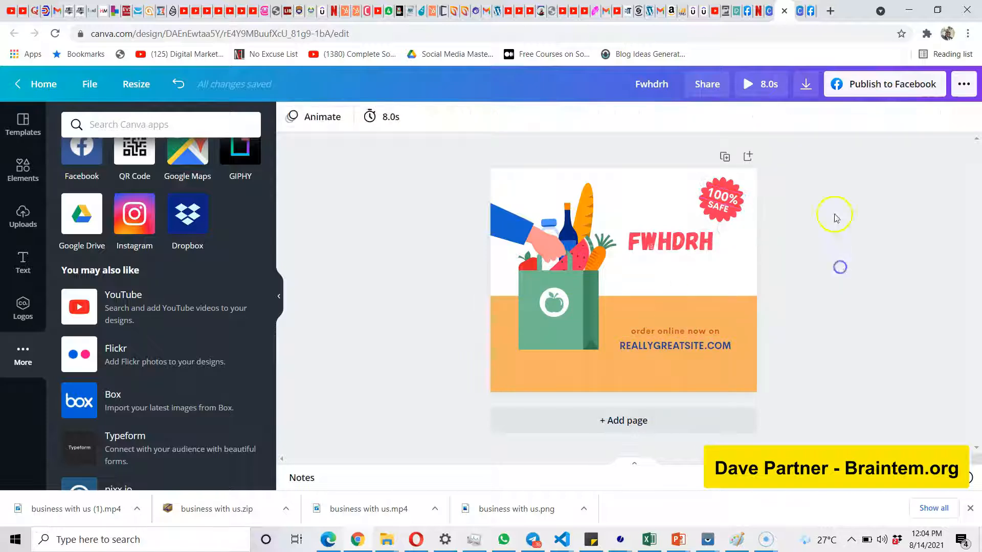
Review the file types offered for downloading the design, then close the download options without downloading.
{"action": "left_click", "coordinate": [804, 91]}
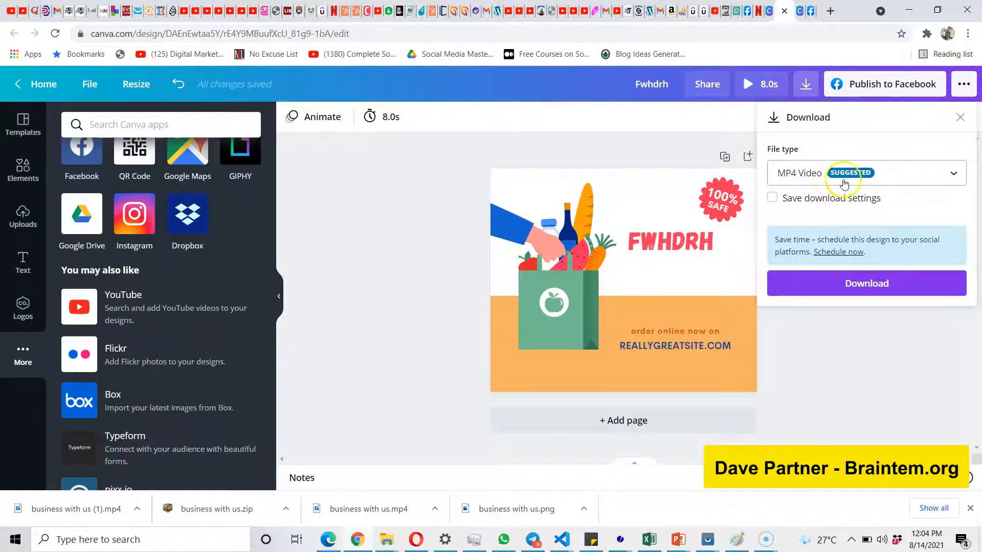
{"action": "left_click", "coordinate": [944, 176]}
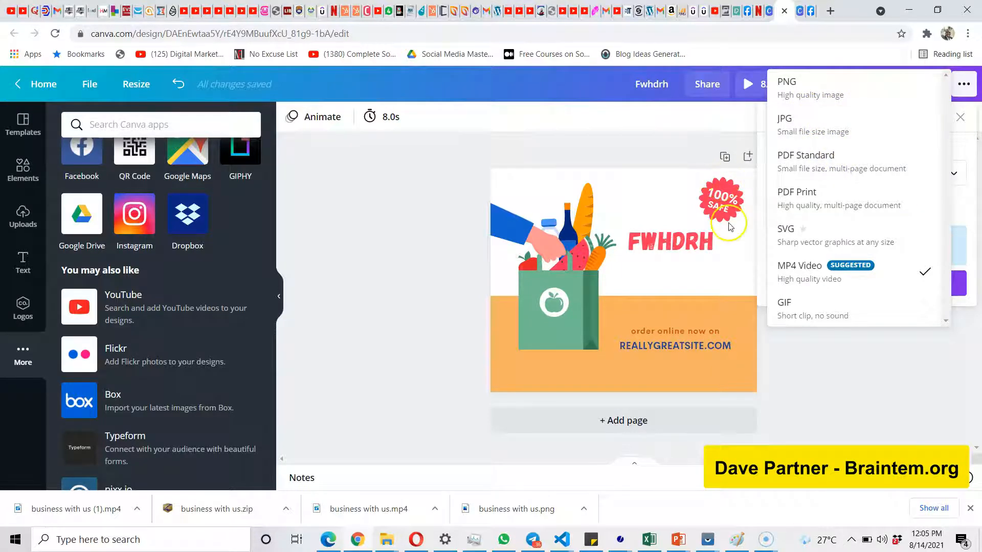
{"action": "left_click", "coordinate": [415, 320]}
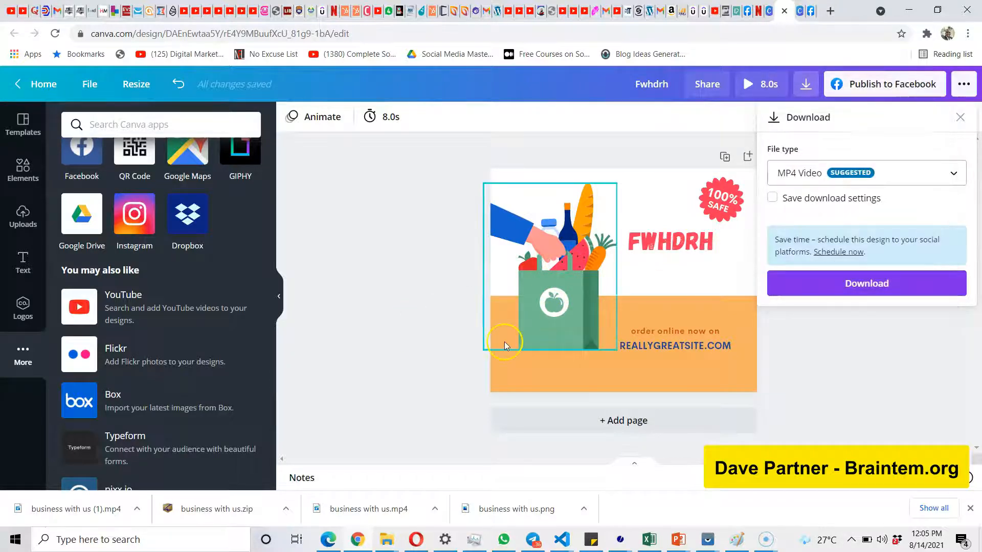
{"action": "left_click", "coordinate": [864, 331]}
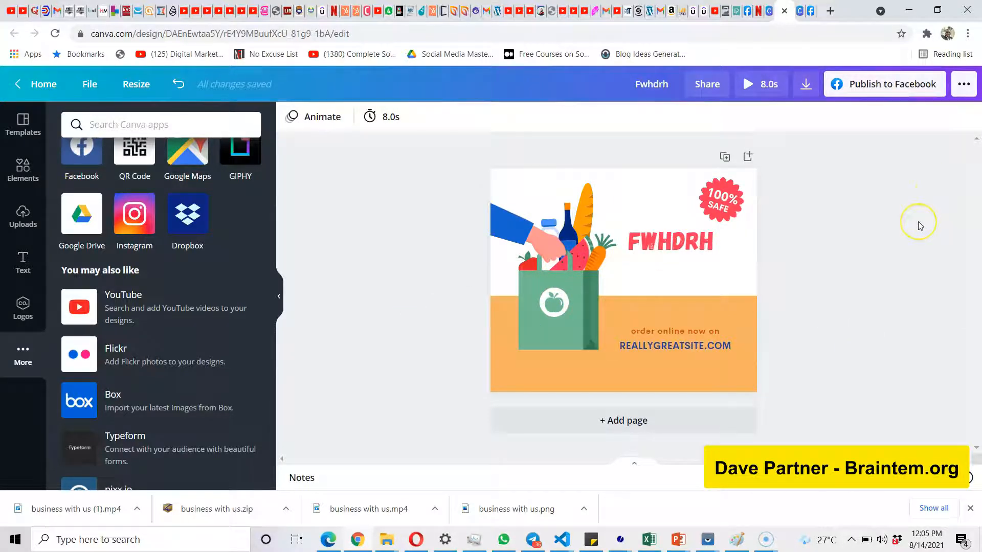
{"action": "left_click", "coordinate": [824, 342]}
Add a blank second page to the design and open the Instagram app's connection page.
{"action": "left_click", "coordinate": [637, 423]}
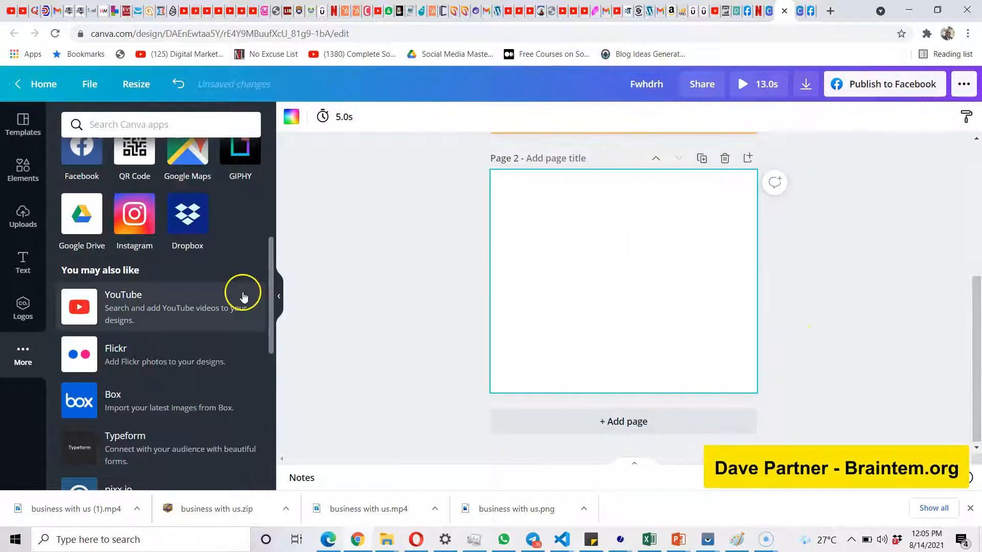
{"action": "scroll", "coordinate": [176, 222], "scroll_direction": "up", "scroll_amount": 2}
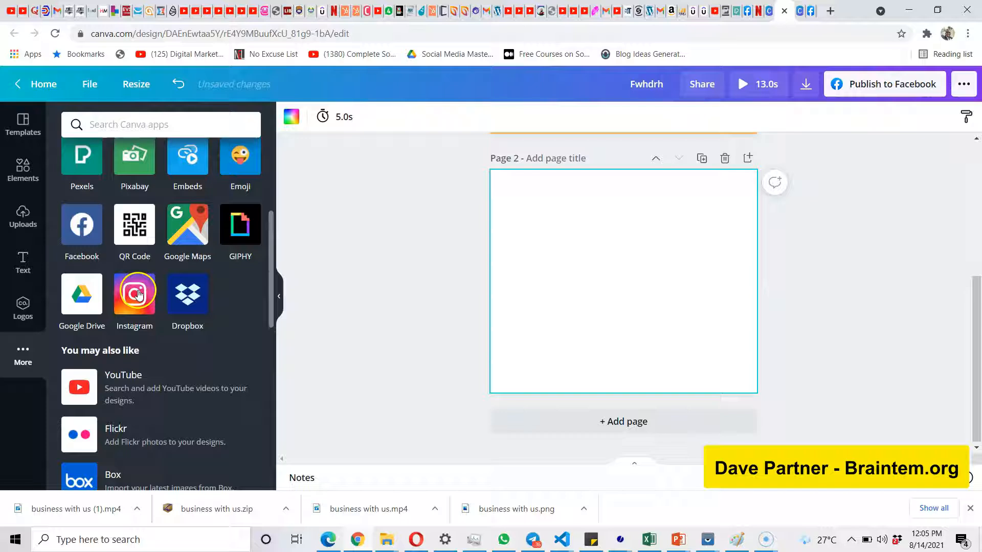
{"action": "left_click", "coordinate": [409, 221]}
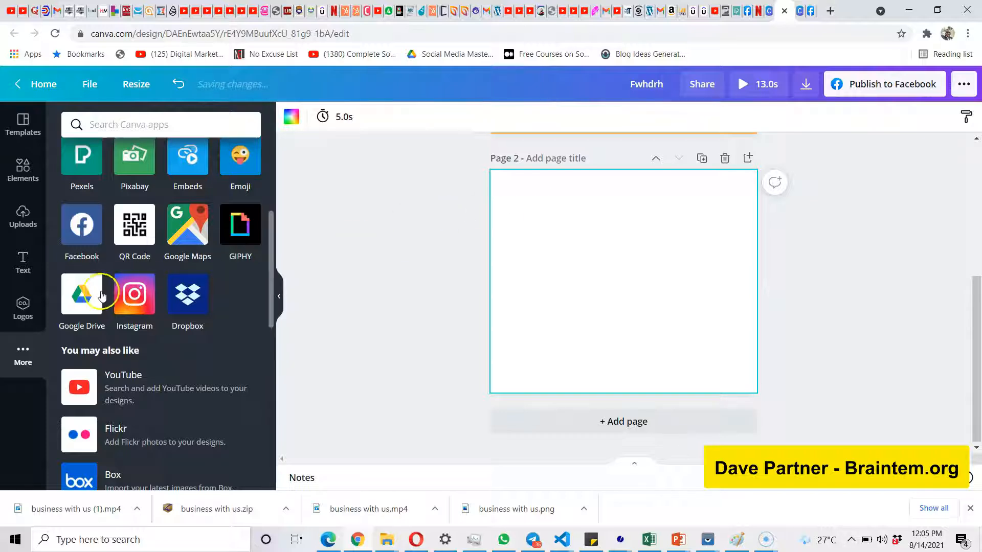
{"action": "left_click", "coordinate": [132, 293]}
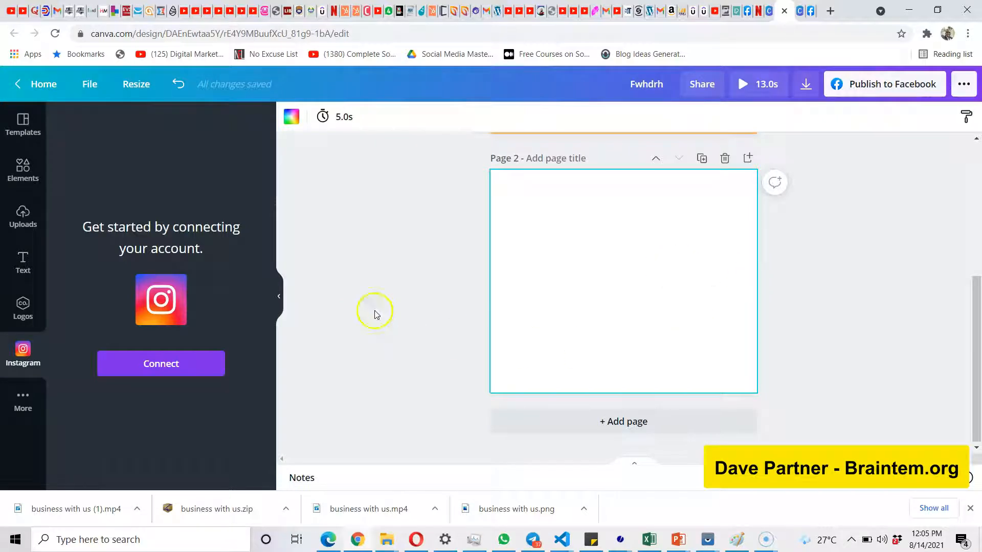
Add the graphic of a student standing beside a certificate from the "course" element results to page 2.
{"action": "left_click", "coordinate": [24, 180]}
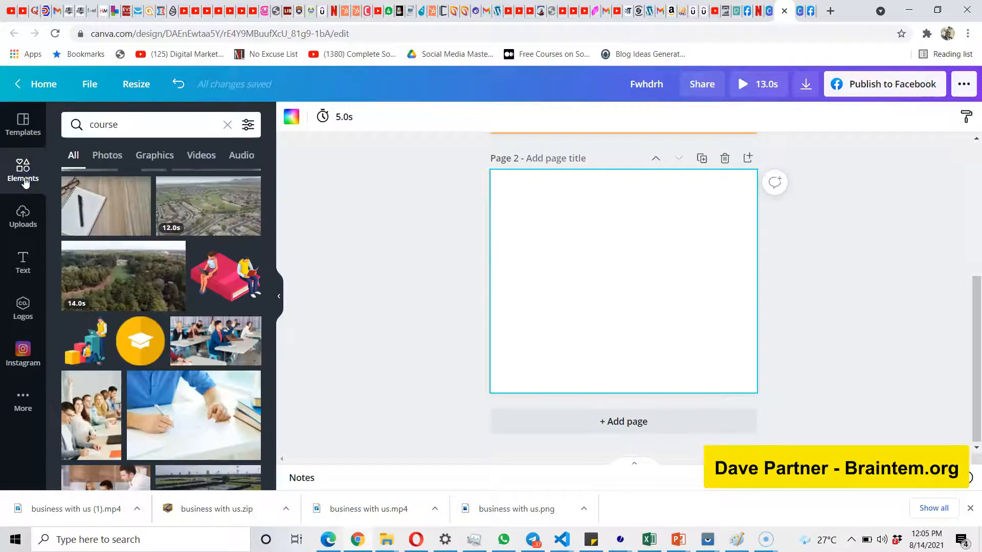
{"action": "scroll", "coordinate": [158, 304], "scroll_direction": "down", "scroll_amount": 4}
{"action": "scroll", "coordinate": [158, 306], "scroll_direction": "down", "scroll_amount": 3}
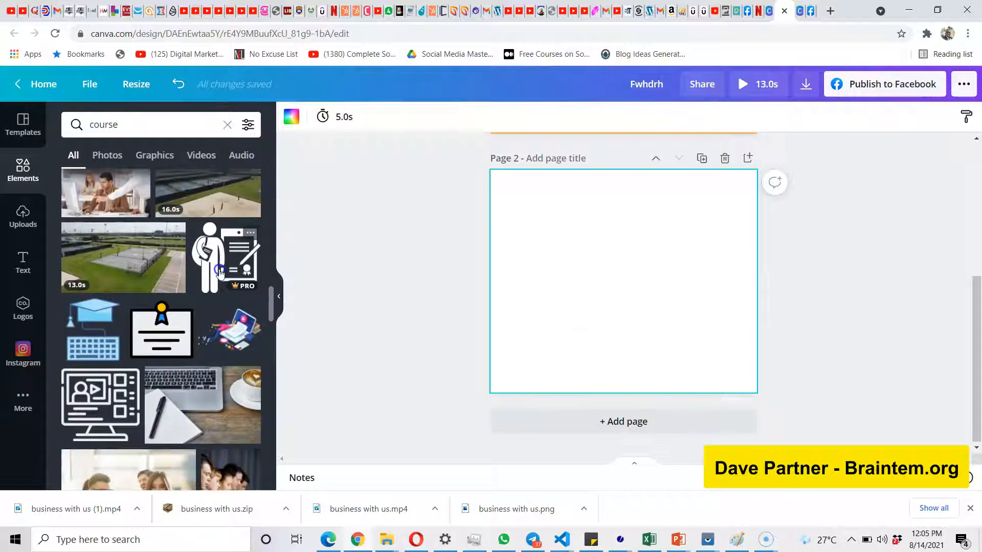
{"action": "left_click", "coordinate": [219, 271]}
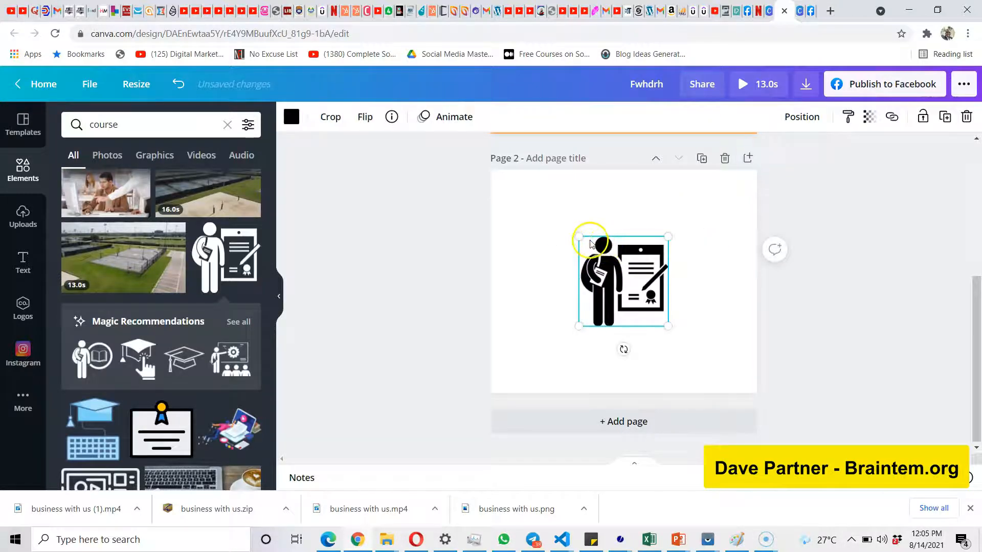
Enlarge the student graphic to nearly the full height of page 2 and shift it against the page's left edge.
{"action": "left_click_drag", "start_coordinate": [556, 212], "coordinate": [514, 172]}
{"action": "left_click_drag", "start_coordinate": [667, 326], "coordinate": [716, 394]}
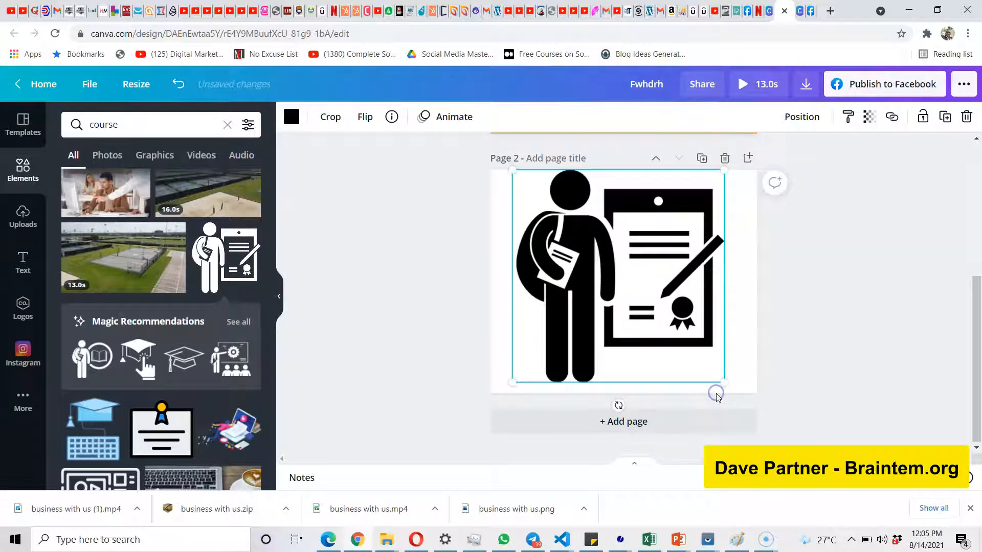
{"action": "left_click_drag", "start_coordinate": [674, 292], "coordinate": [641, 299]}
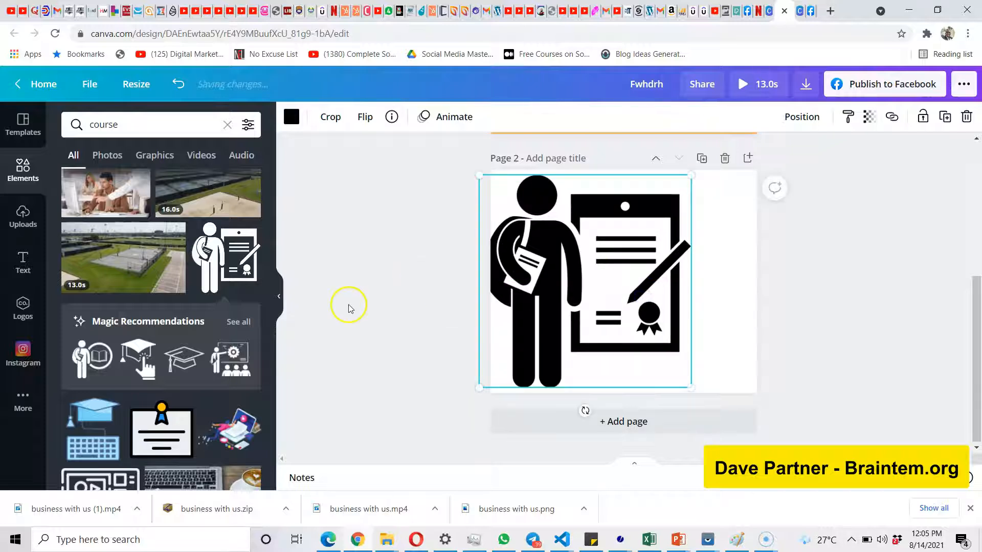
{"action": "scroll", "coordinate": [164, 366], "scroll_direction": "up", "scroll_amount": 3}
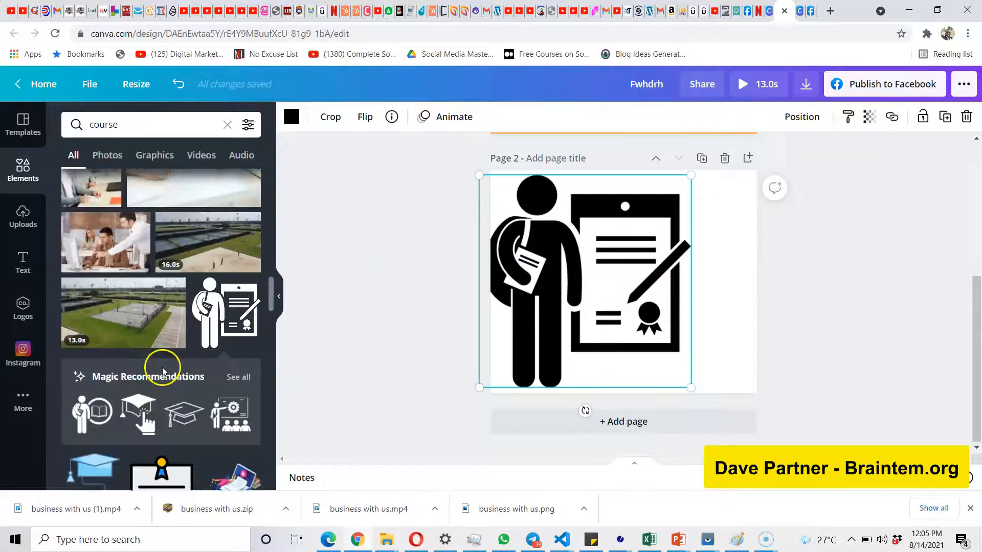
{"action": "scroll", "coordinate": [163, 371], "scroll_direction": "up", "scroll_amount": 6}
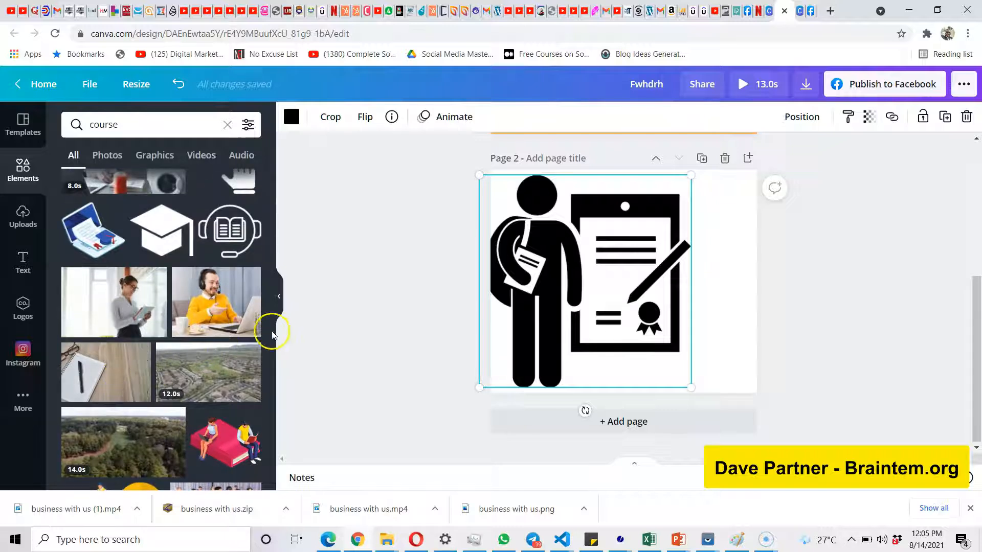
{"action": "left_click", "coordinate": [401, 245]}
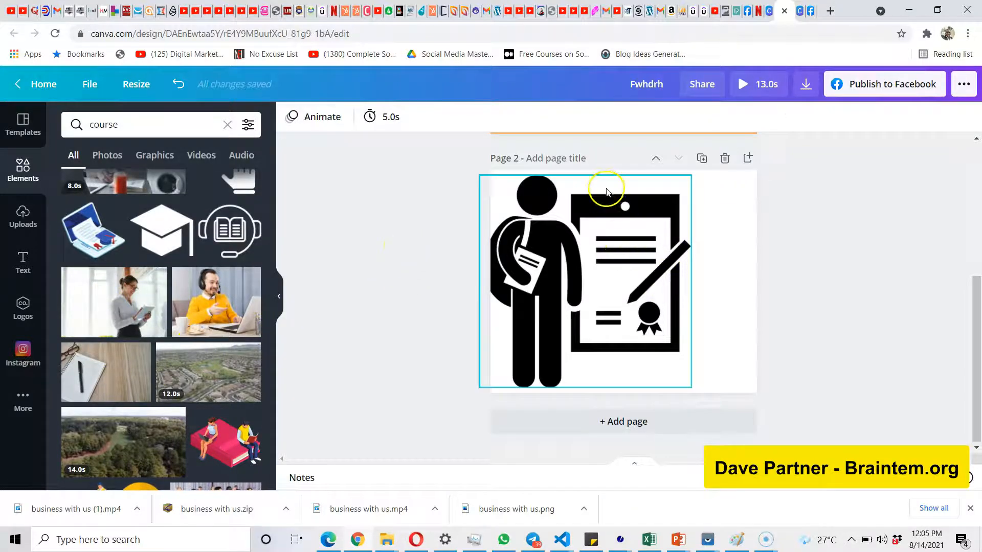
Search Google Images for "dark background" in a new browser tab and browse the results.
{"action": "left_click", "coordinate": [831, 11]}
{"action": "type", "text": "b"}
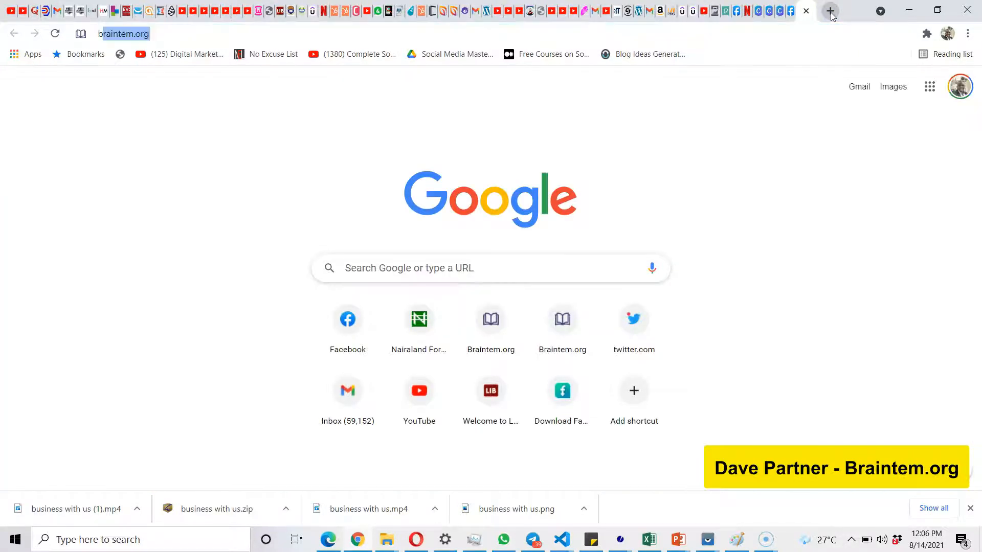
{"action": "key", "text": "BackSpace"}
{"action": "key", "text": "BackSpace"}
{"action": "type", "text": "dark ba"}
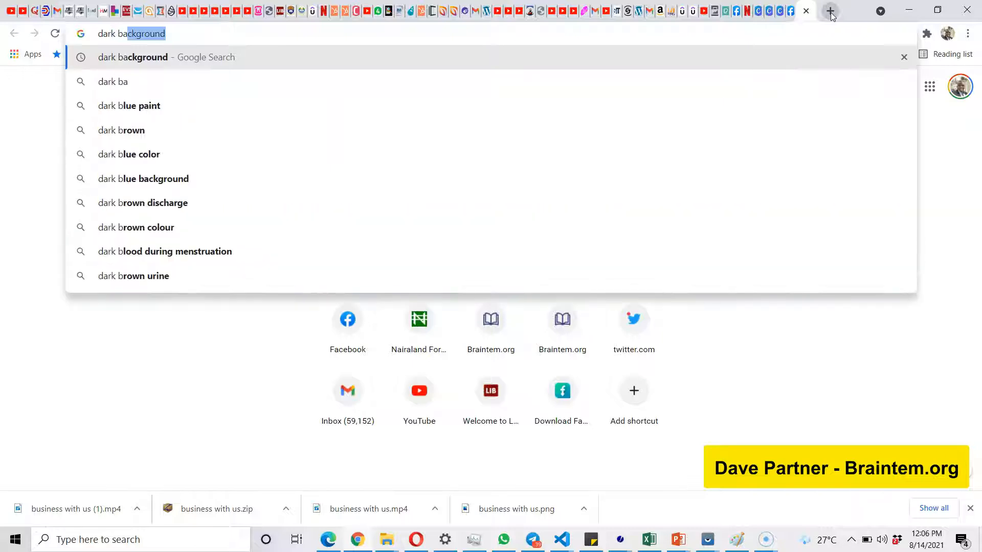
{"action": "type", "text": "ckground"}
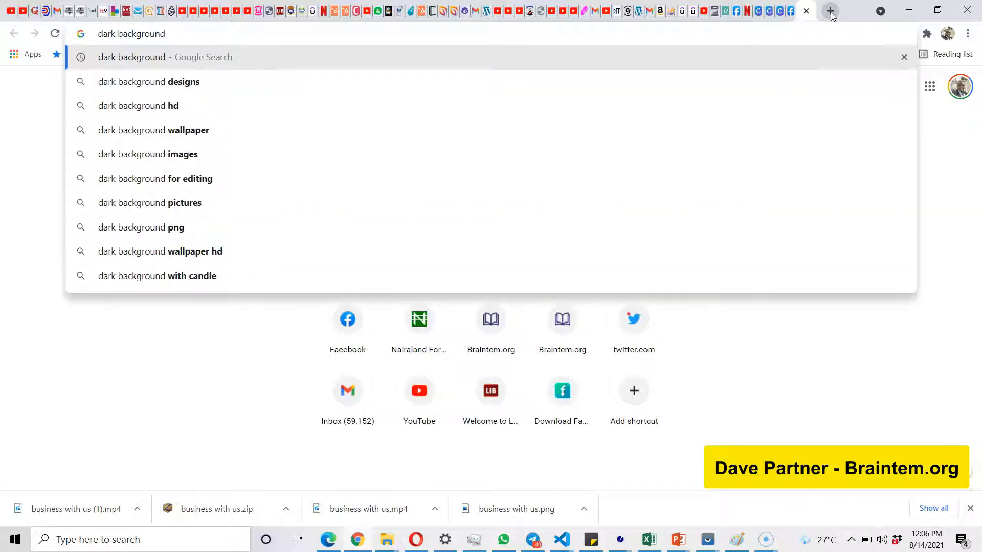
{"action": "key", "text": "Return"}
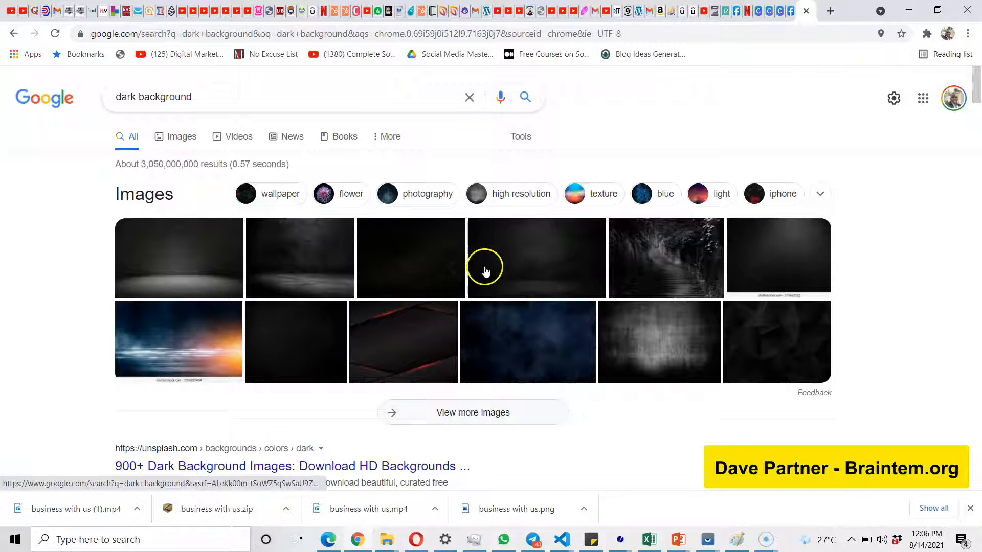
{"action": "left_click", "coordinate": [186, 143]}
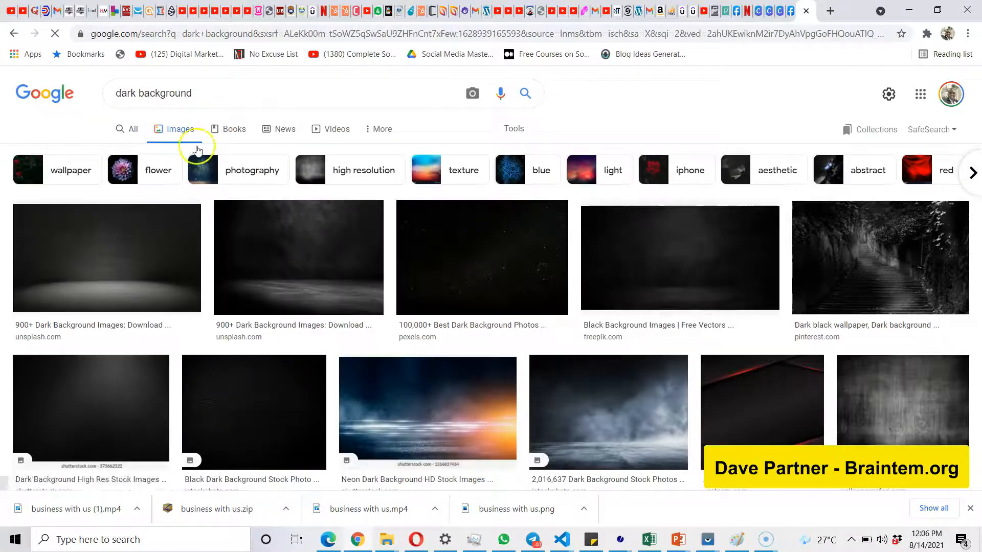
{"action": "scroll", "coordinate": [693, 321], "scroll_direction": "down", "scroll_amount": 8}
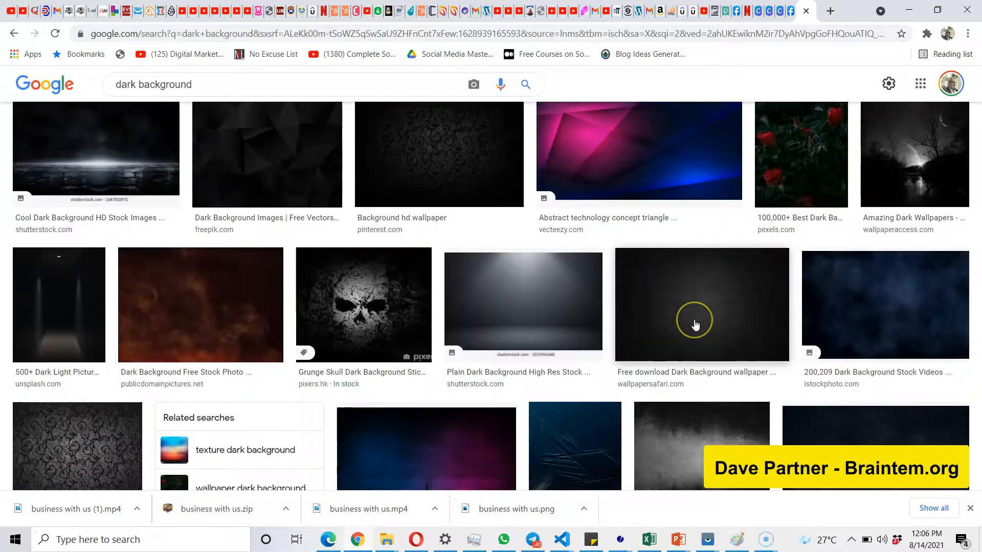
{"action": "scroll", "coordinate": [695, 321], "scroll_direction": "down", "scroll_amount": 2}
{"action": "scroll", "coordinate": [694, 322], "scroll_direction": "up", "scroll_amount": 9}
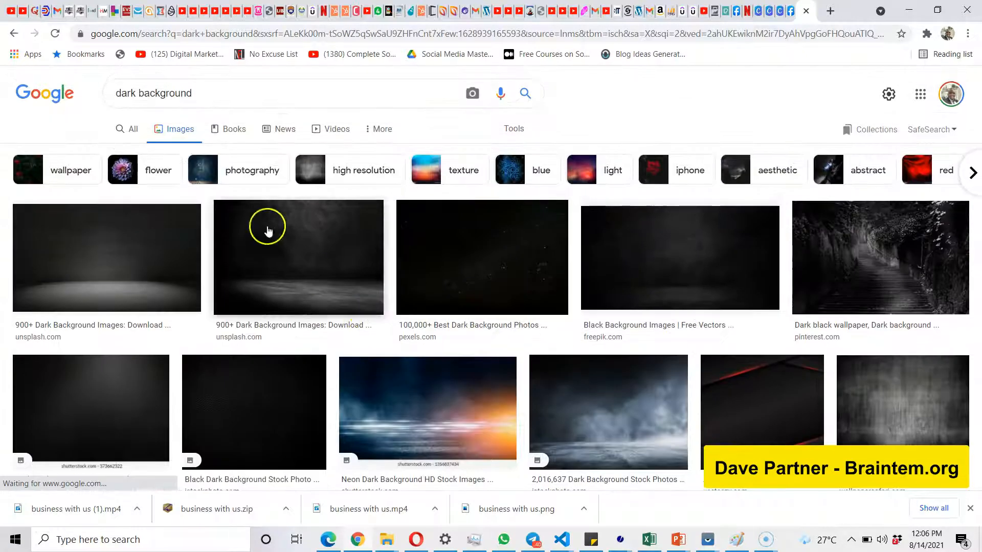
Refine the image search to "dark background red" and look through the results for a suitable background.
{"action": "left_click", "coordinate": [218, 98]}
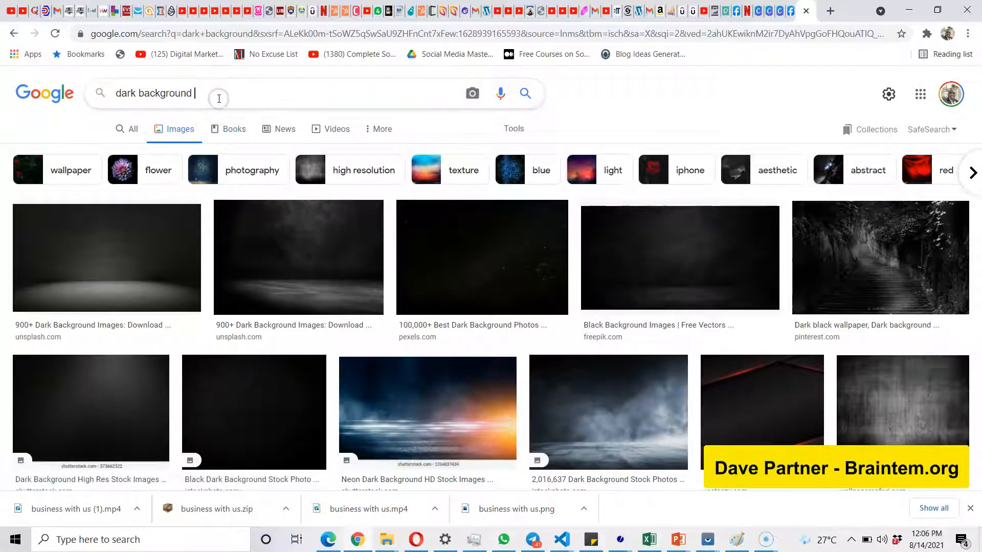
{"action": "type", "text": "red"}
{"action": "key", "text": "Return"}
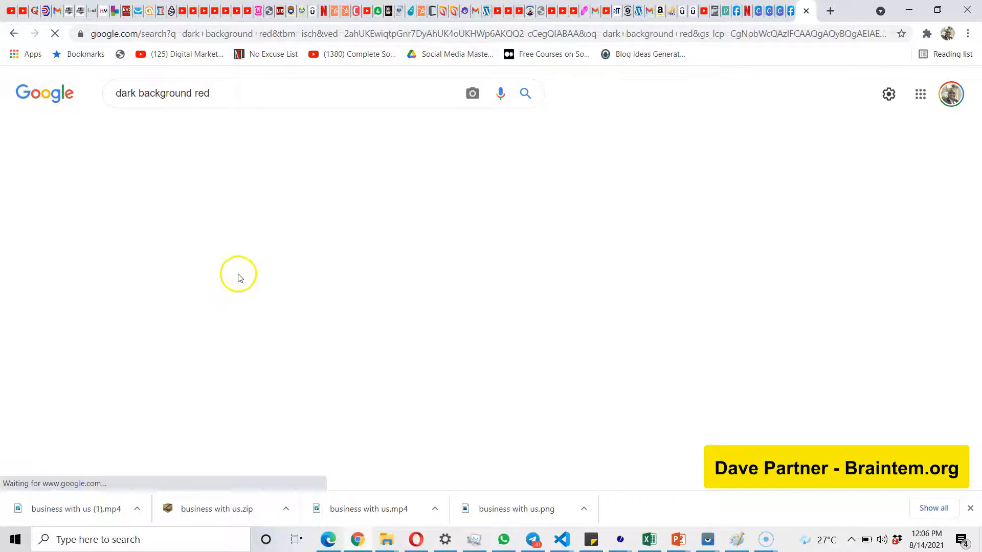
{"action": "scroll", "coordinate": [496, 368], "scroll_direction": "down", "scroll_amount": 5}
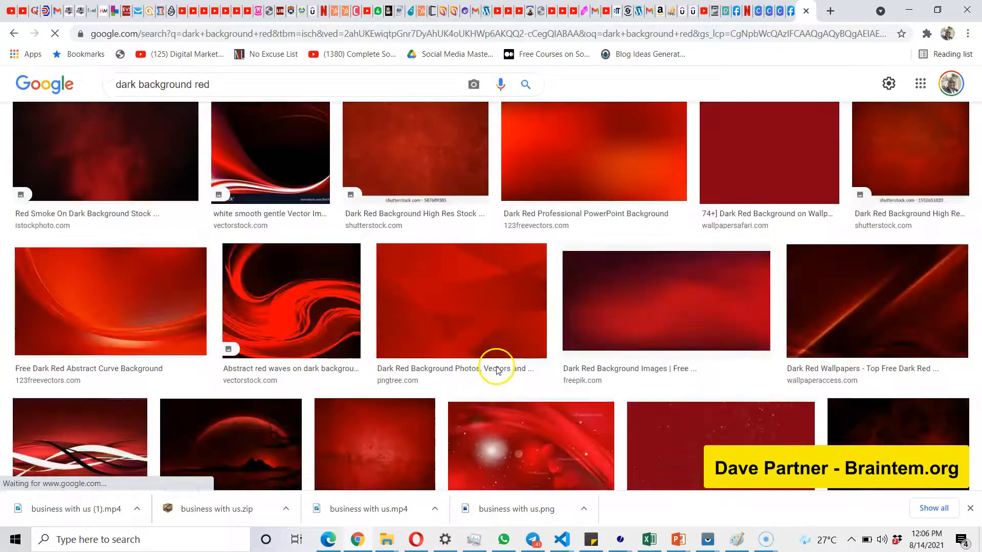
{"action": "scroll", "coordinate": [496, 369], "scroll_direction": "down", "scroll_amount": 10}
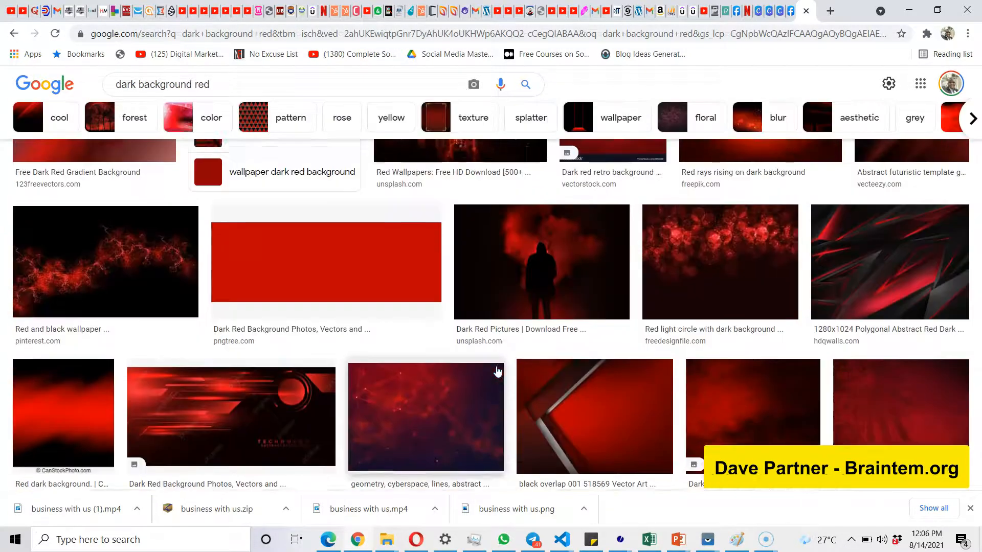
{"action": "scroll", "coordinate": [497, 372], "scroll_direction": "up", "scroll_amount": 7}
{"action": "scroll", "coordinate": [361, 259], "scroll_direction": "up", "scroll_amount": 4}
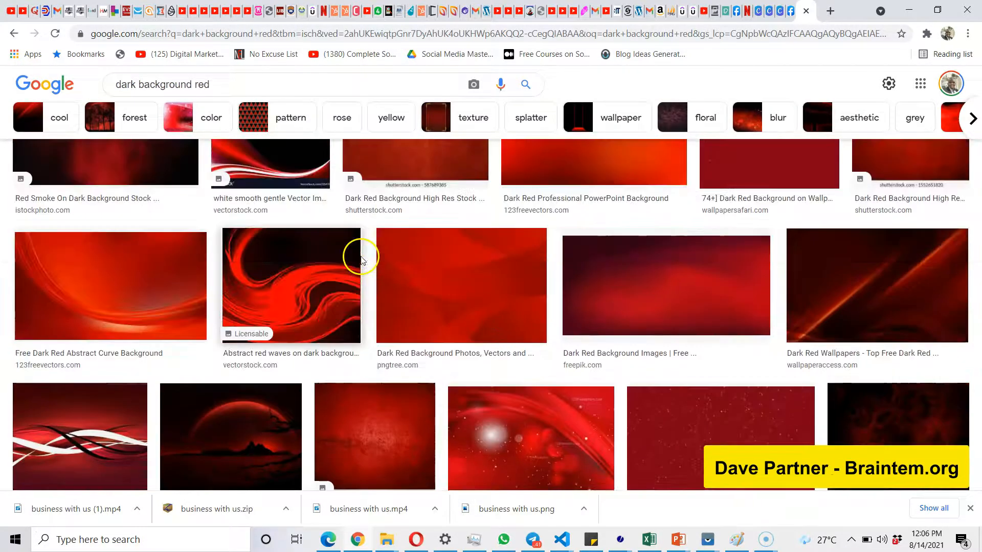
Open the dark red wallpaper with the moon rising over a mountain and copy the image.
{"action": "left_click", "coordinate": [256, 404]}
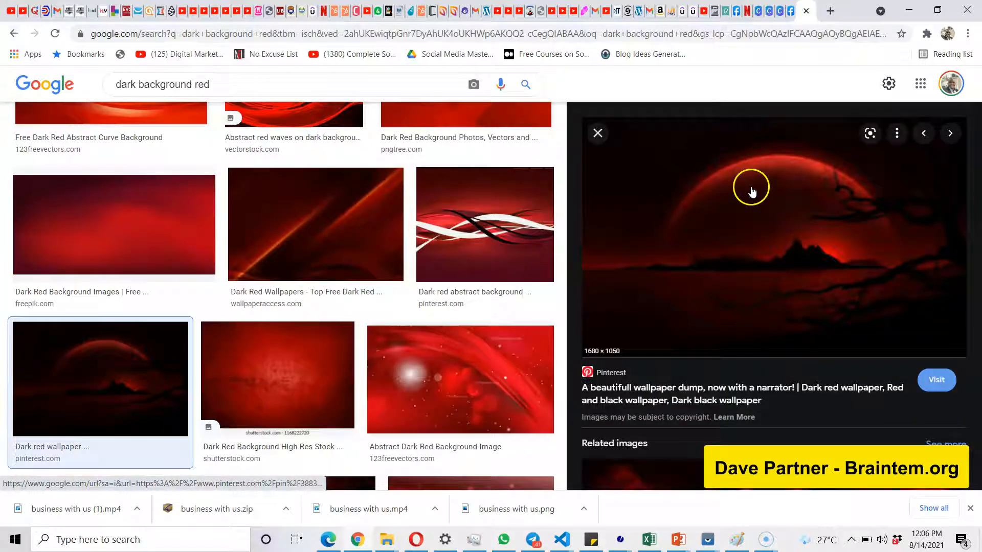
{"action": "left_click", "coordinate": [737, 205]}
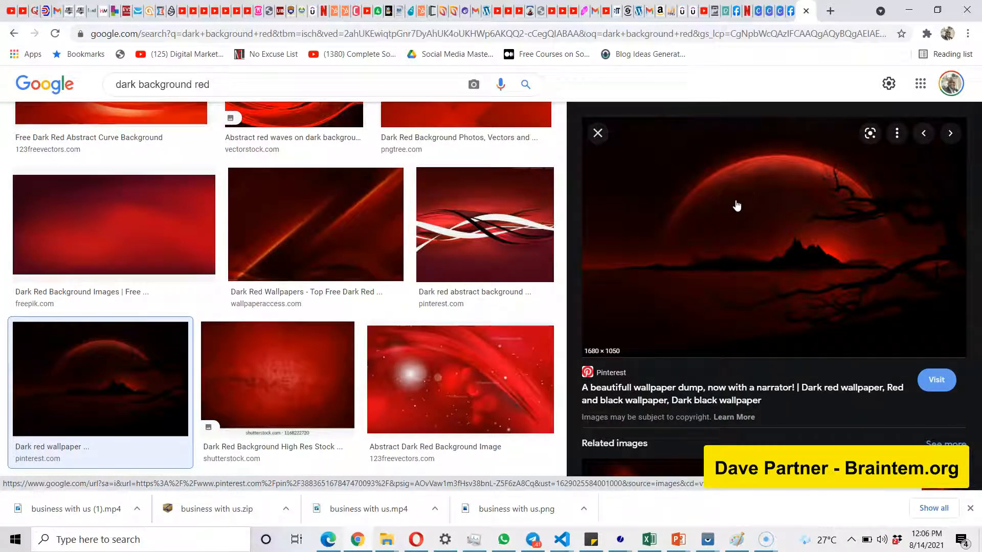
{"action": "right_click", "coordinate": [736, 205]}
{"action": "left_click", "coordinate": [778, 366]}
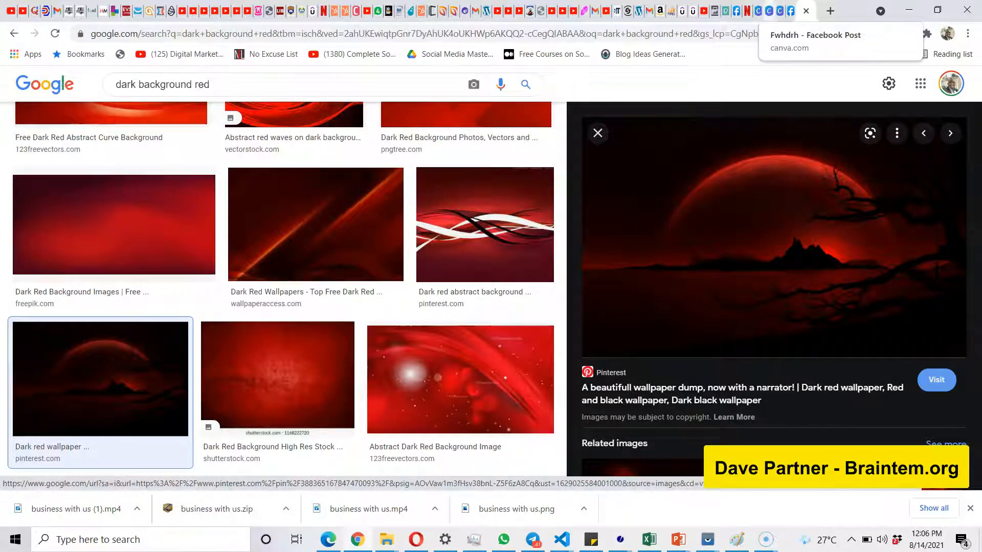
Return to the Facebook Post design, try to paste the copied wallpaper onto page 2, and allow Canva clipboard access.
{"action": "left_click", "coordinate": [766, 11]}
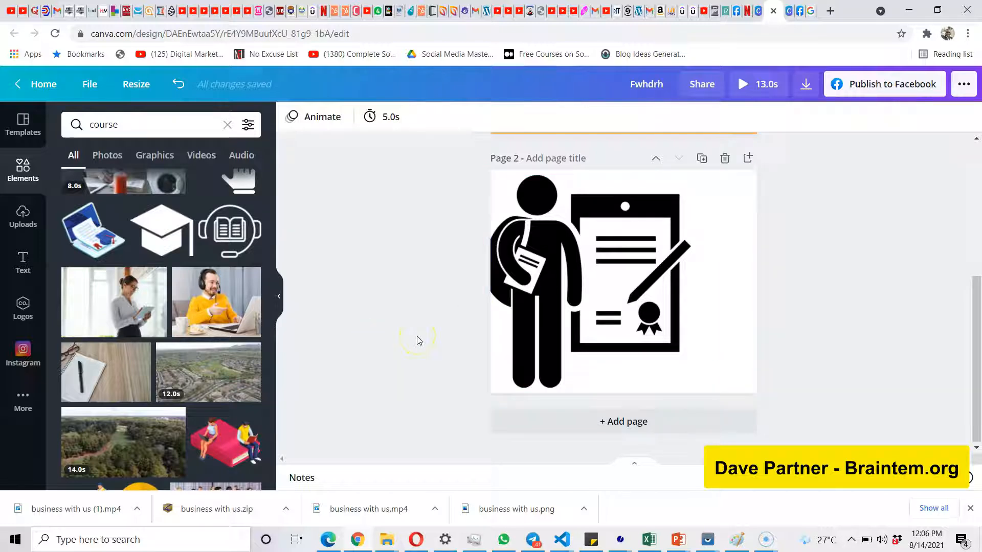
{"action": "right_click", "coordinate": [714, 261]}
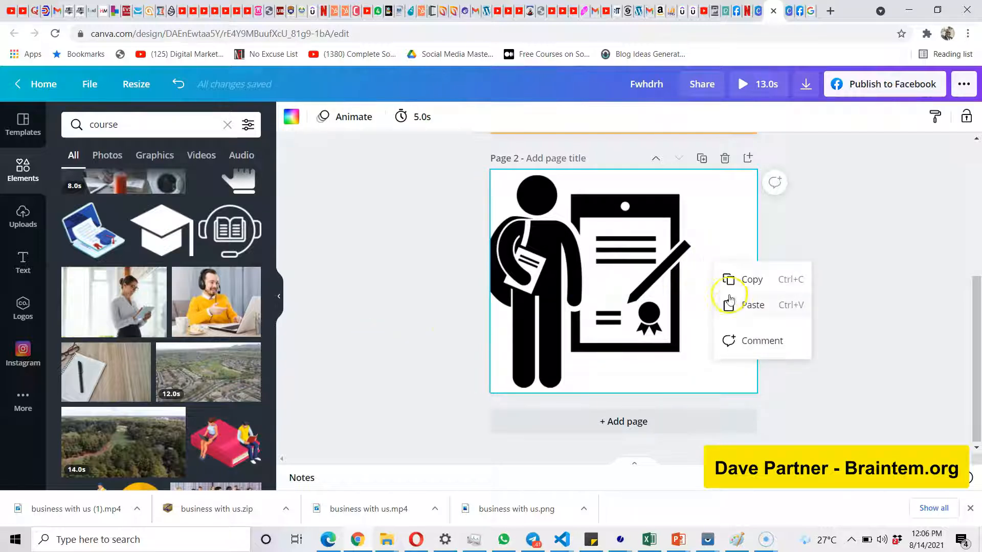
{"action": "left_click", "coordinate": [729, 302]}
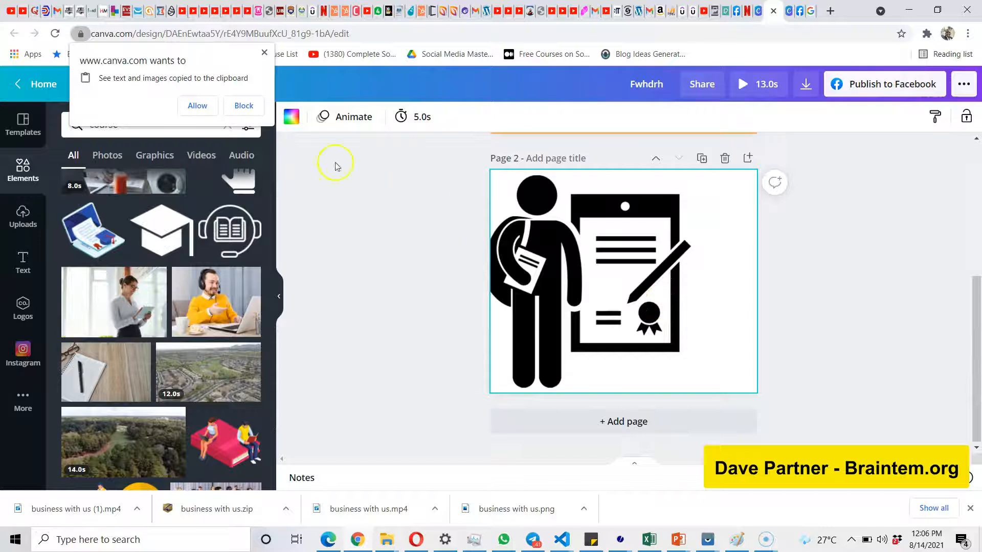
{"action": "left_click", "coordinate": [197, 106]}
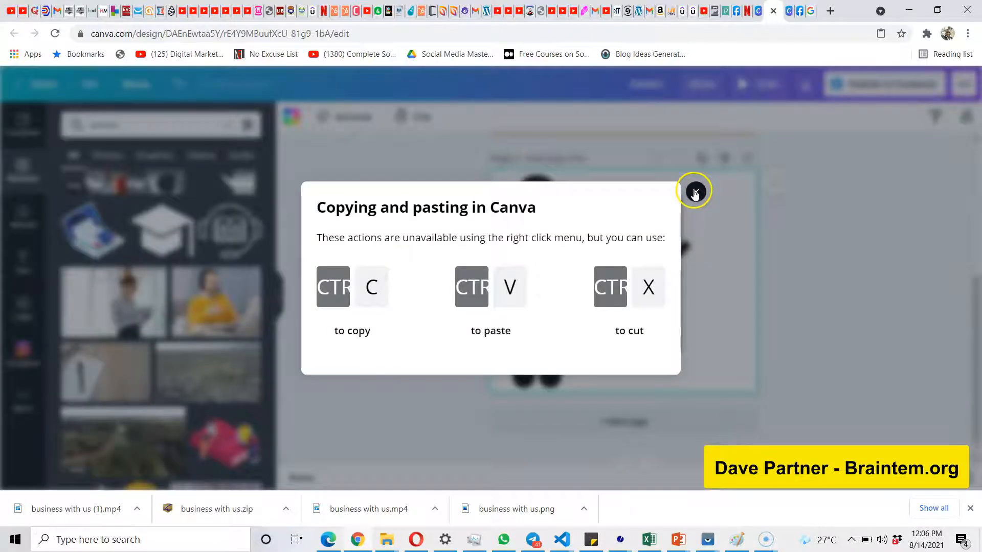
{"action": "left_click", "coordinate": [695, 192]}
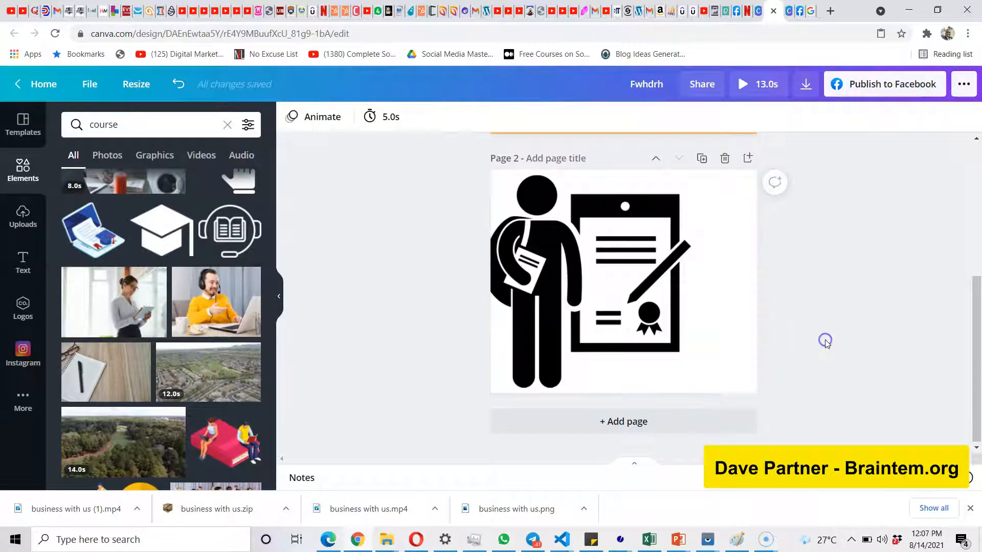
Paste the copied dark red moon wallpaper onto page 2 and select it.
{"action": "right_click", "coordinate": [714, 257]}
{"action": "left_click", "coordinate": [733, 299]}
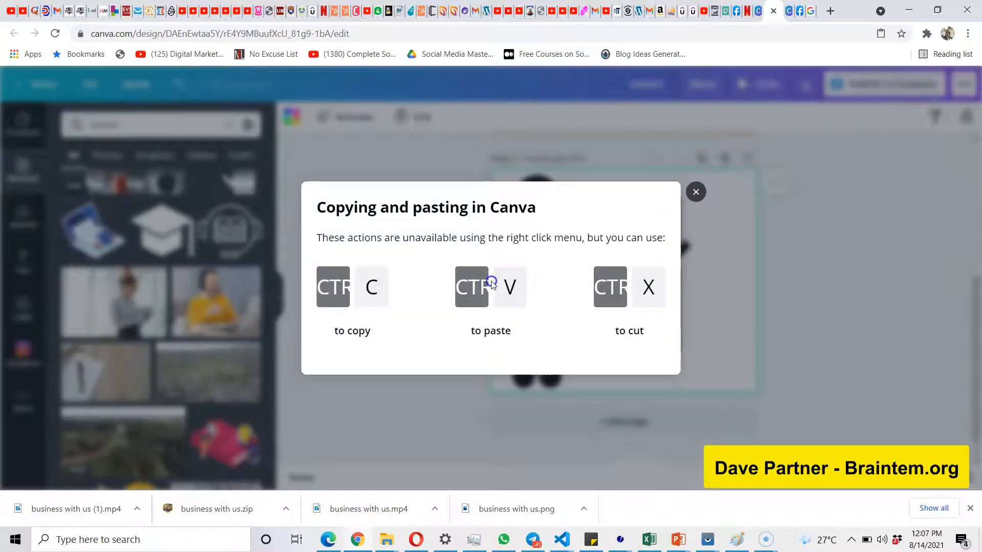
{"action": "left_click", "coordinate": [696, 193]}
{"action": "left_click", "coordinate": [813, 240]}
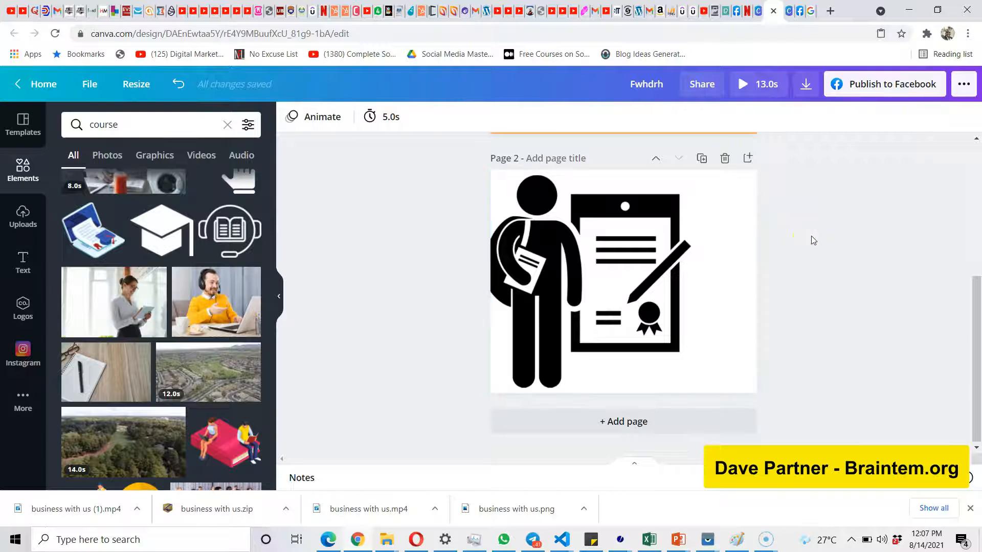
{"action": "key", "text": "ctrl+v"}
{"action": "left_click", "coordinate": [657, 256]}
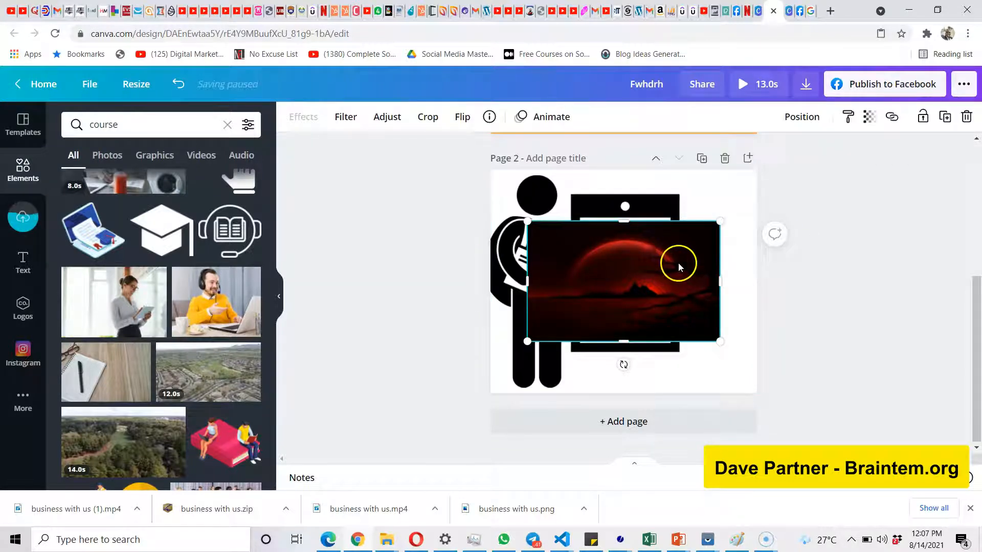
Move the wallpaper to the upper-right corner of page 2 and stretch it down to the page's full height.
{"action": "left_click_drag", "start_coordinate": [679, 267], "coordinate": [724, 213]}
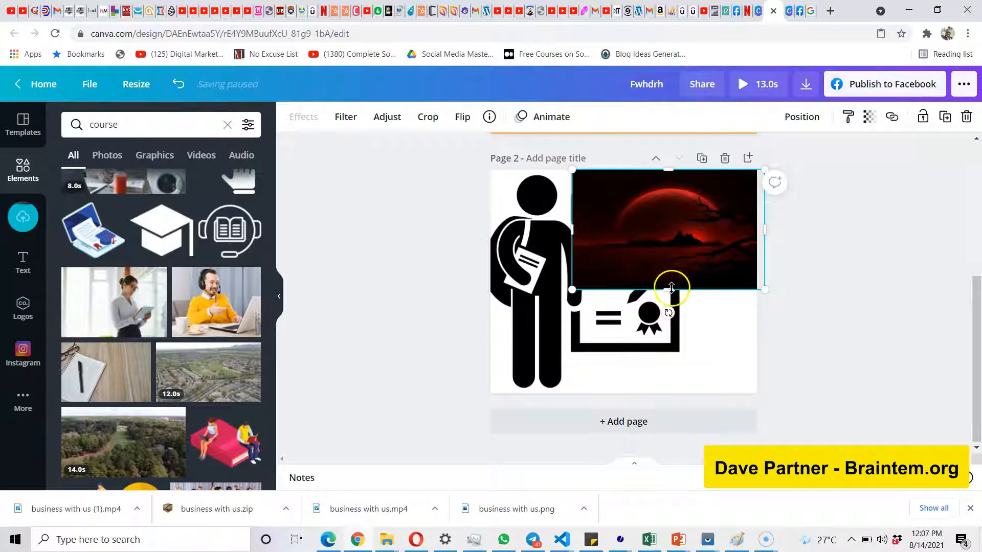
{"action": "left_click_drag", "start_coordinate": [674, 315], "coordinate": [692, 398]}
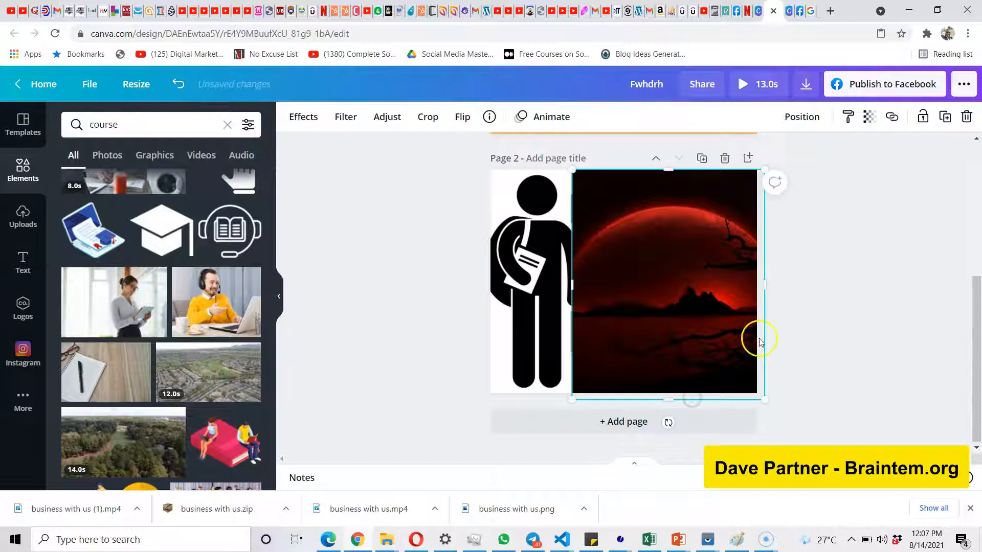
{"action": "left_click", "coordinate": [794, 314]}
Set the wallpaper's transparency to 67.
{"action": "left_click", "coordinate": [705, 308]}
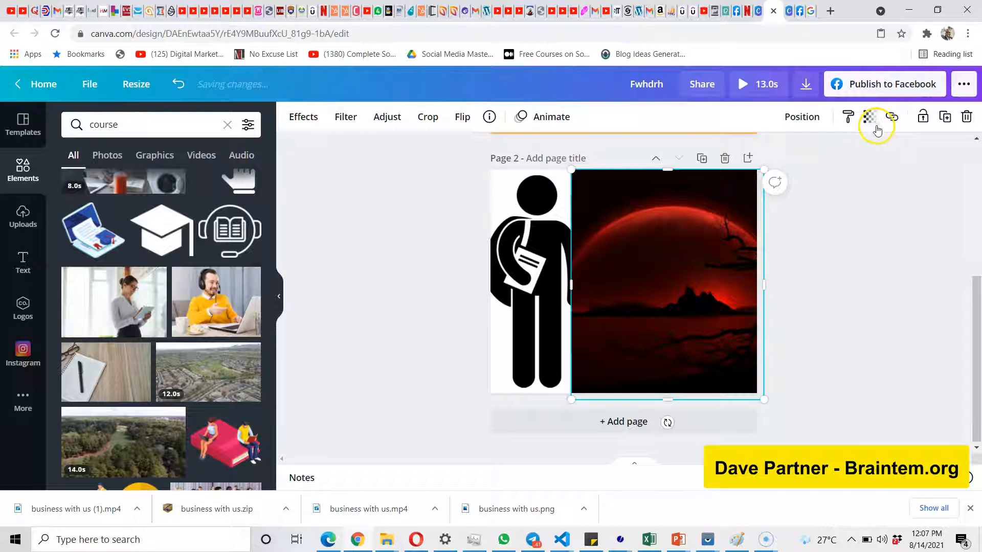
{"action": "left_click", "coordinate": [873, 122]}
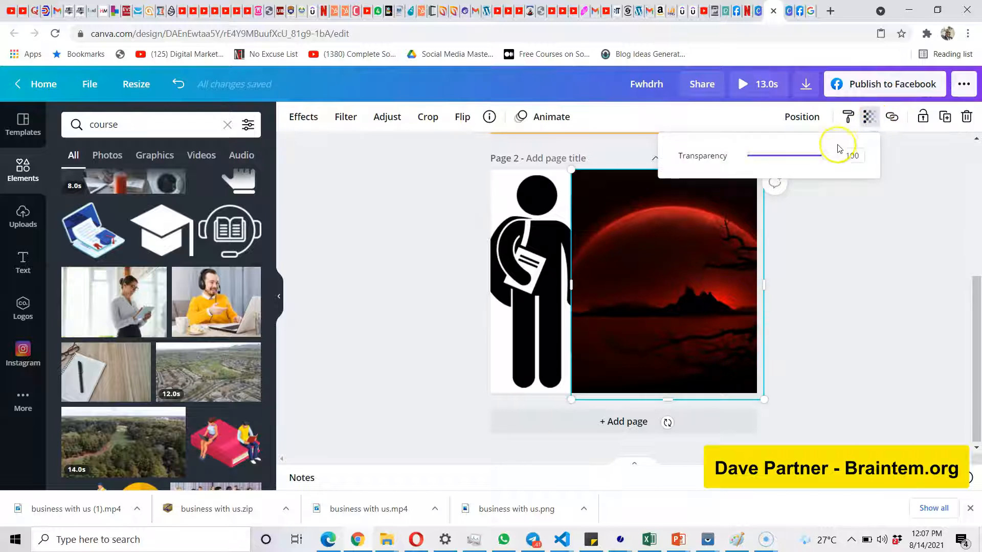
{"action": "left_click_drag", "start_coordinate": [825, 159], "coordinate": [801, 161]}
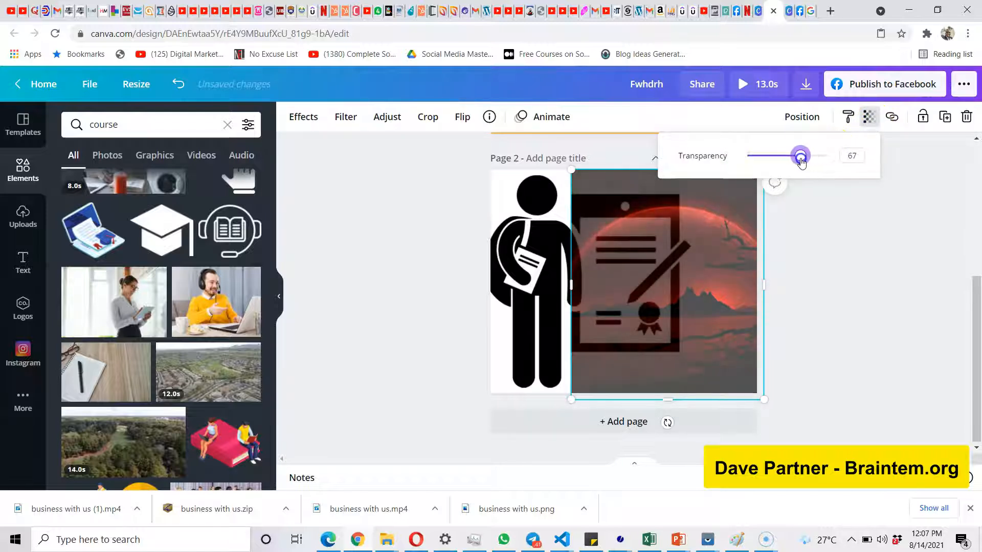
{"action": "left_click", "coordinate": [836, 290]}
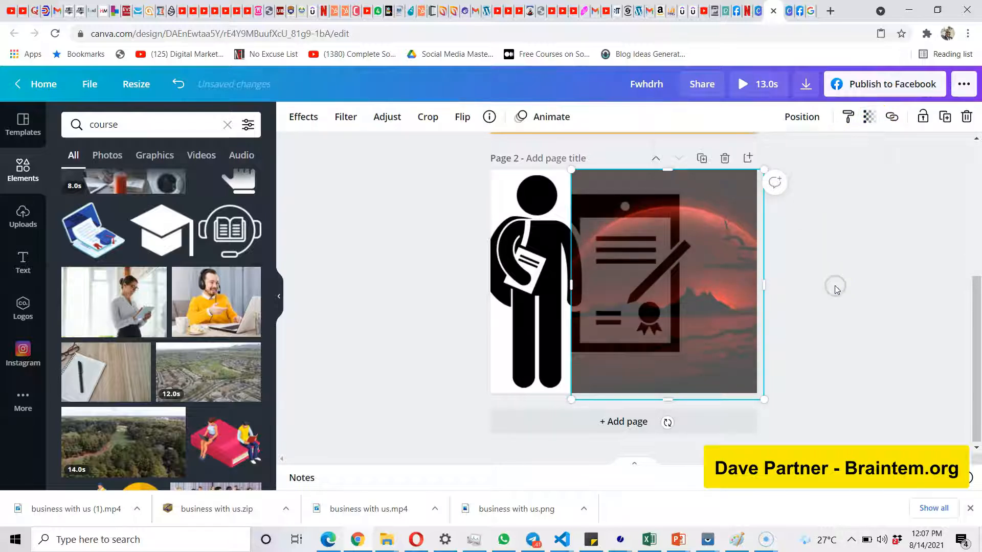
Widen the wallpaper to the left edge of page 2 so it covers the whole page.
{"action": "left_click", "coordinate": [540, 302]}
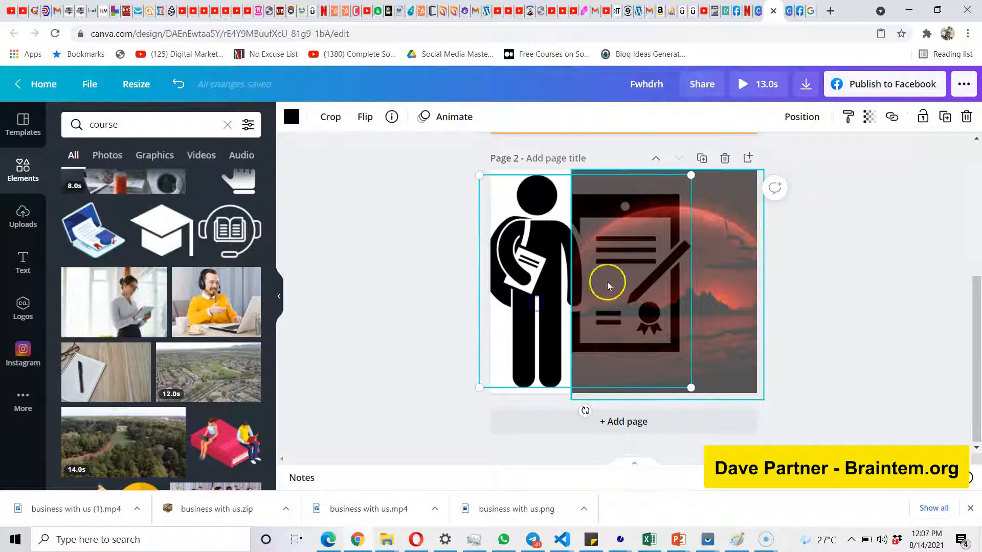
{"action": "left_click", "coordinate": [719, 268]}
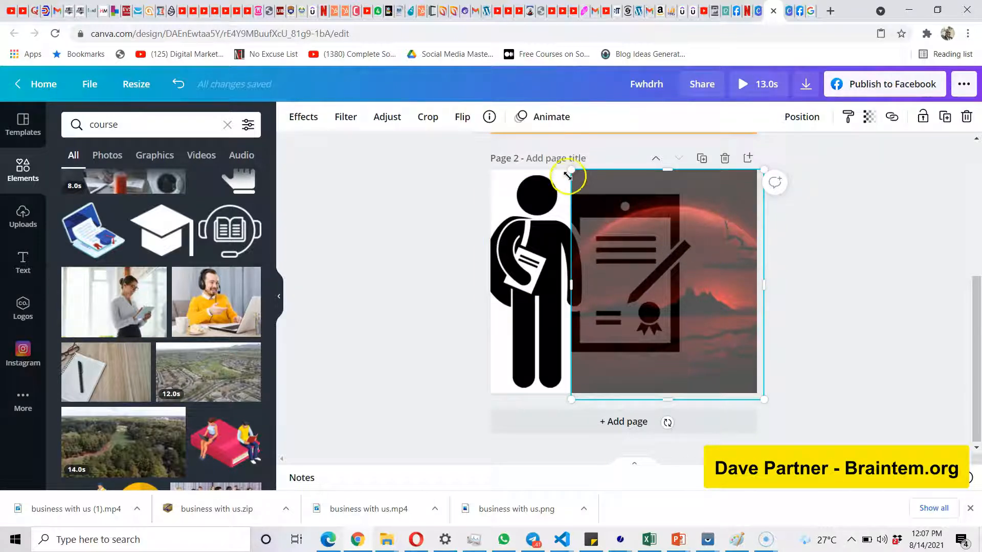
{"action": "left_click_drag", "start_coordinate": [571, 290], "coordinate": [489, 293]}
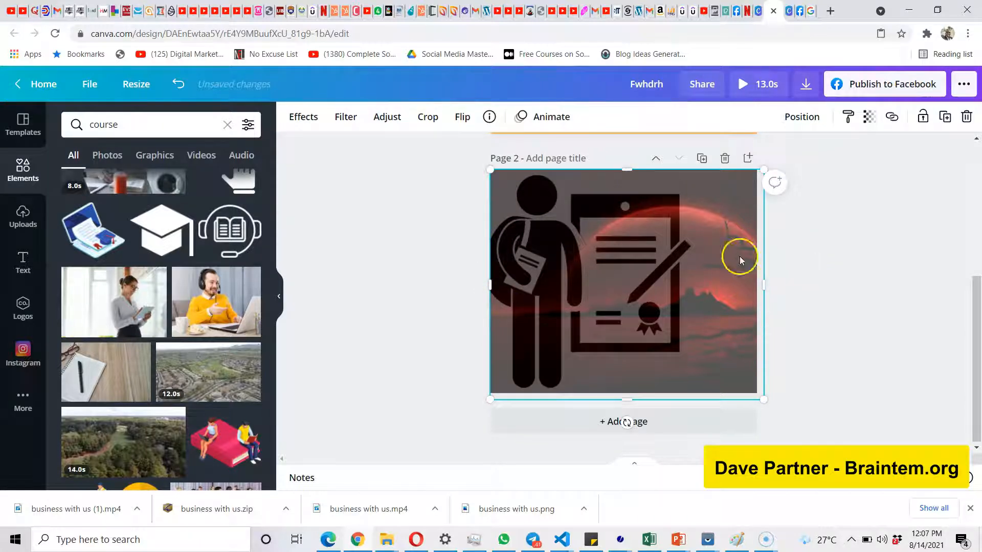
Send the wallpaper behind the student graphic and make it fill page 2 as the background.
{"action": "right_click", "coordinate": [694, 258]}
{"action": "left_click", "coordinate": [744, 330]}
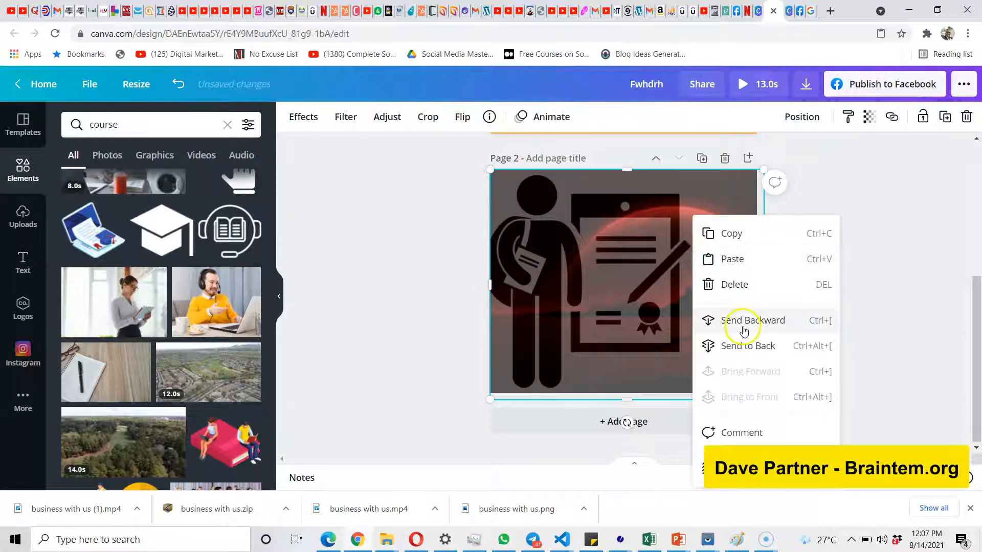
{"action": "left_click_drag", "start_coordinate": [836, 258], "coordinate": [672, 278]}
{"action": "left_click", "coordinate": [721, 293]}
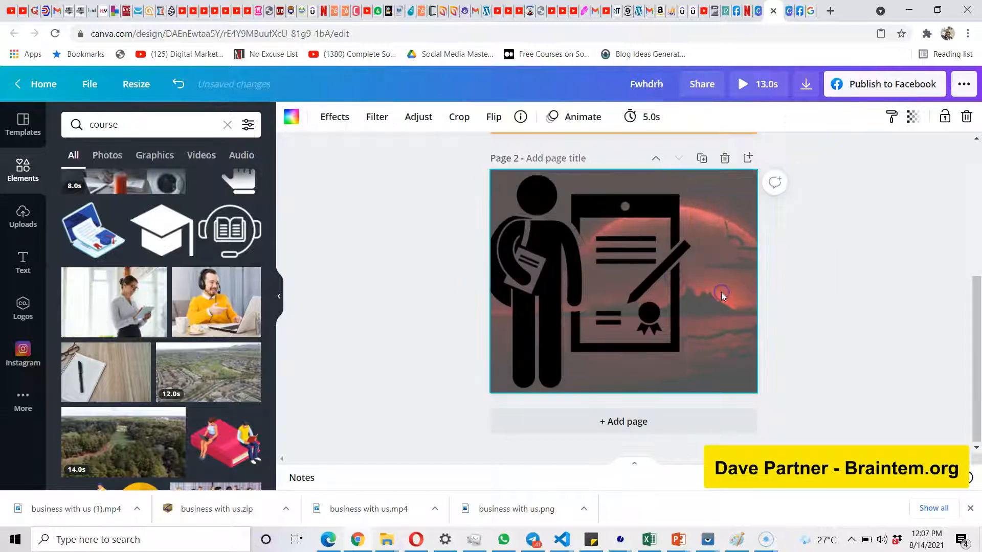
{"action": "left_click", "coordinate": [592, 279]}
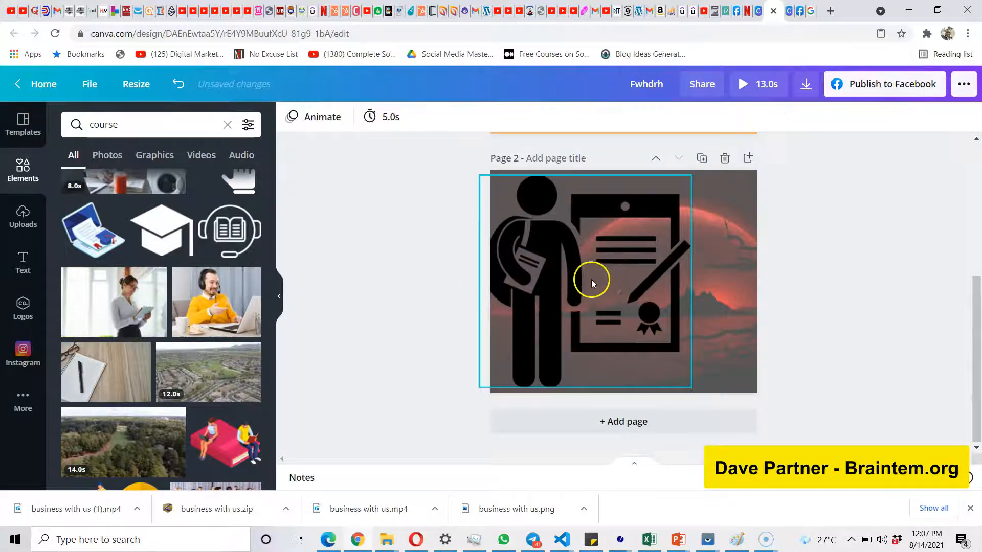
{"action": "left_click", "coordinate": [750, 287]}
{"action": "left_click", "coordinate": [629, 289]}
{"action": "left_click", "coordinate": [714, 288]}
{"action": "left_click", "coordinate": [796, 258]}
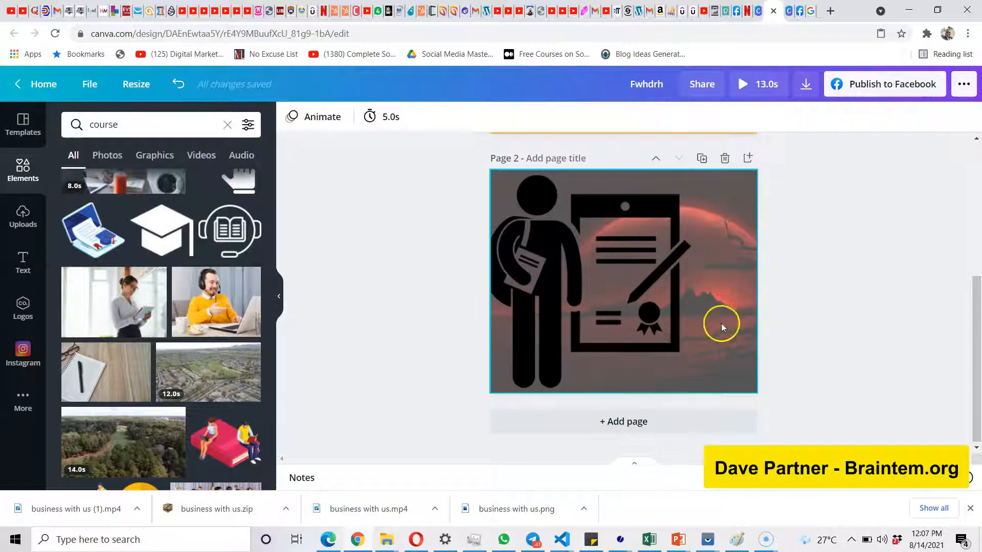
Fade the background wallpaper by lowering its transparency value to slightly above 15.
{"action": "left_click", "coordinate": [733, 269]}
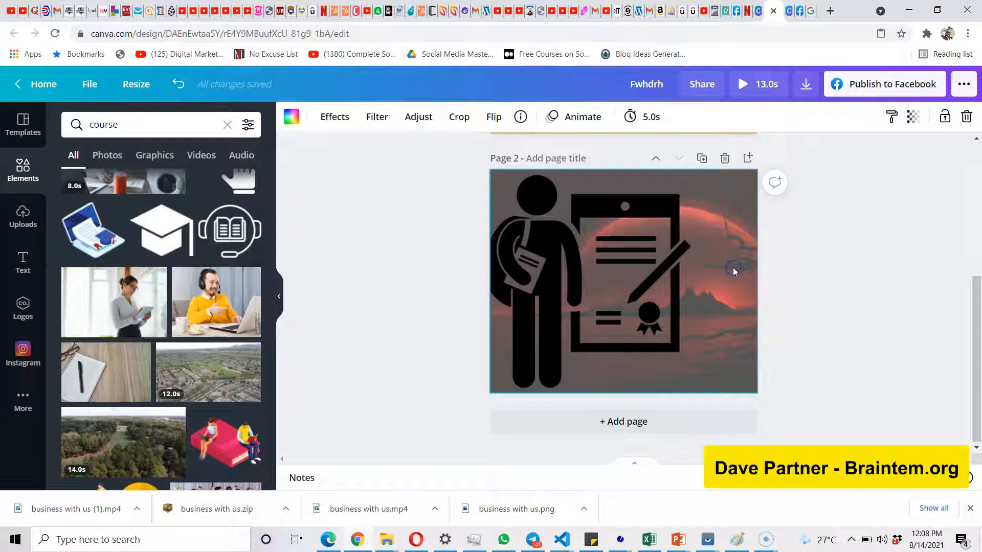
{"action": "left_click", "coordinate": [912, 115]}
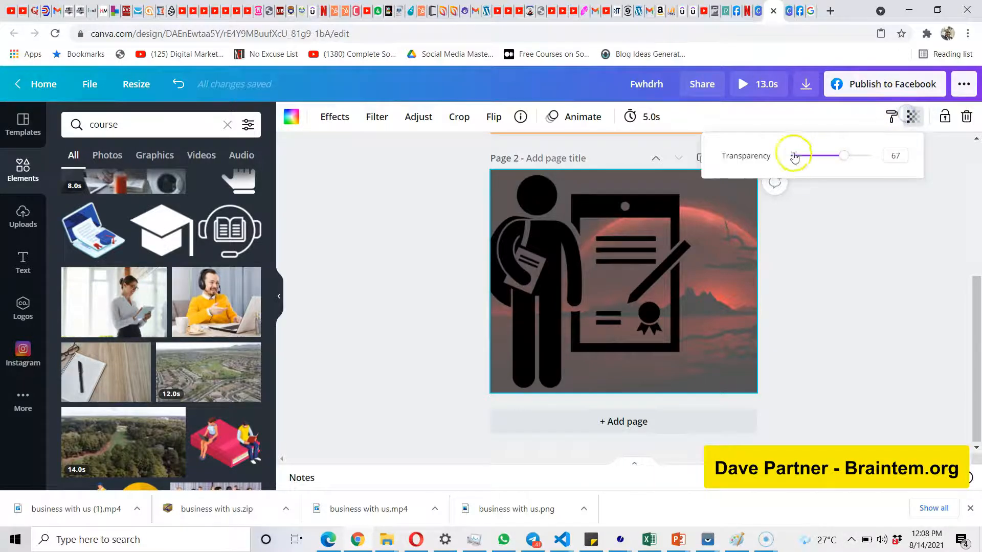
{"action": "left_click", "coordinate": [802, 156]}
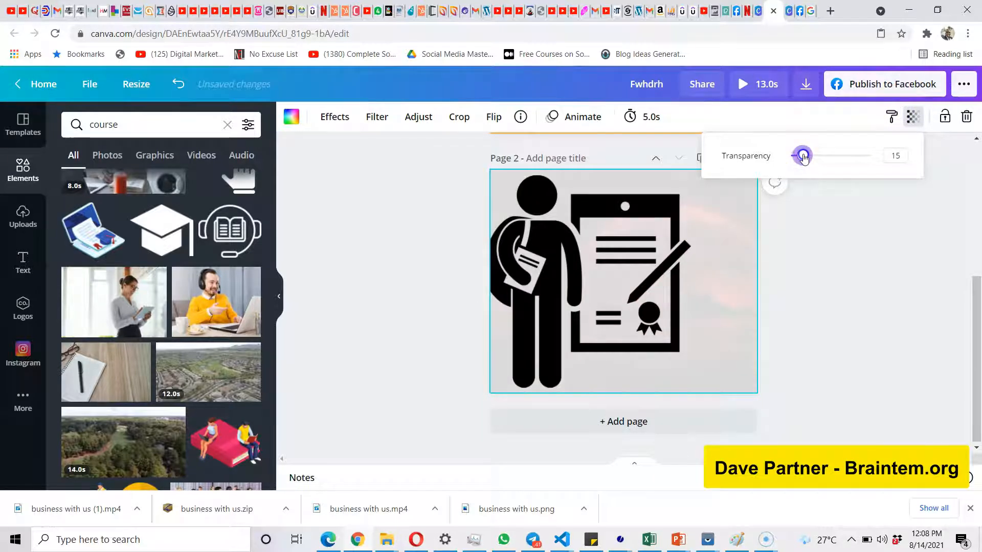
{"action": "left_click_drag", "start_coordinate": [804, 158], "coordinate": [807, 159]}
{"action": "left_click", "coordinate": [842, 314]}
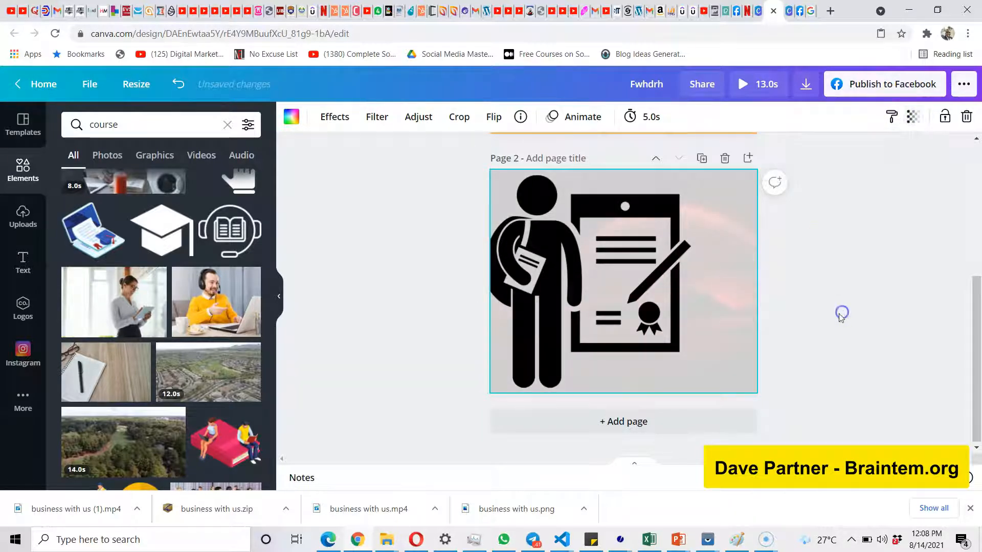
Recolor the student graphic on page 2, trying coral red first and settling on the dark maroon from the photo colors.
{"action": "left_click", "coordinate": [558, 285]}
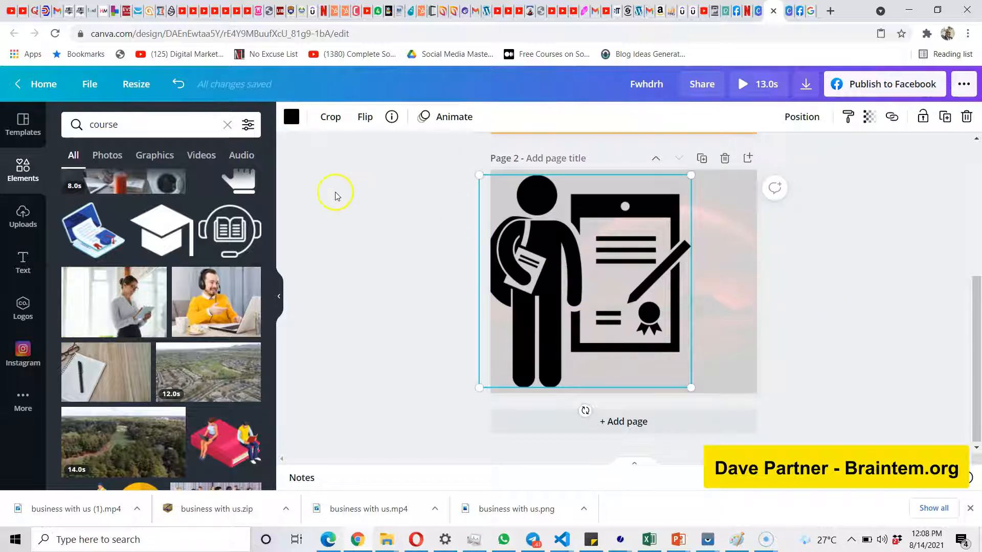
{"action": "left_click", "coordinate": [291, 117]}
{"action": "left_click", "coordinate": [188, 186]}
{"action": "left_click", "coordinate": [245, 191]}
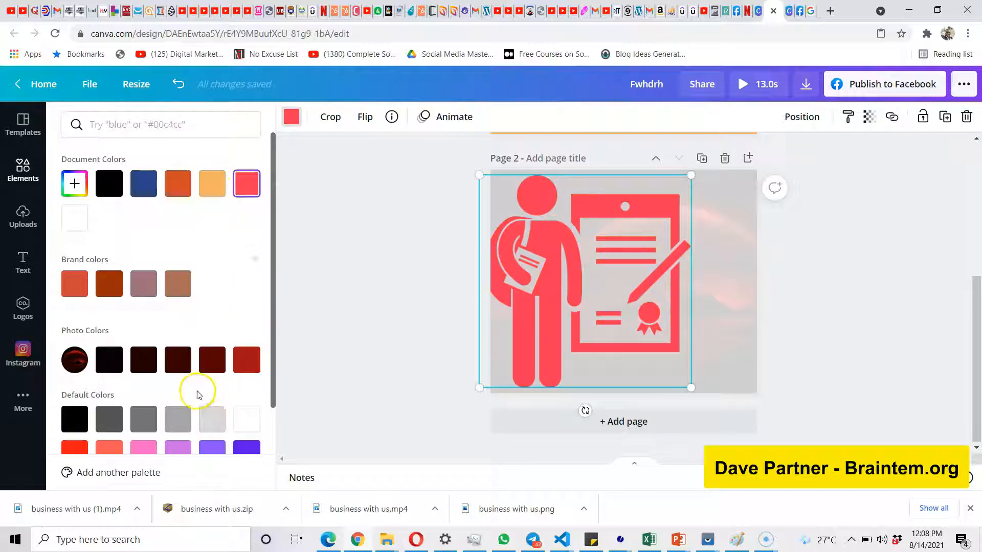
{"action": "left_click", "coordinate": [212, 359]}
{"action": "left_click", "coordinate": [393, 311]}
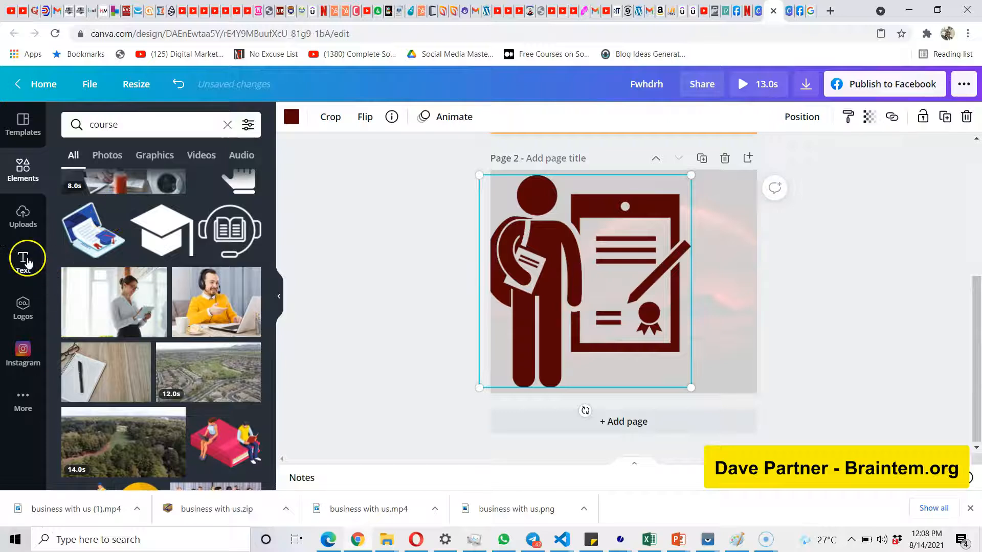
Browse the font combinations, add the "Who needs a boyfriend" quote text to page 2, and move it to the page's lower-right area.
{"action": "left_click", "coordinate": [25, 260]}
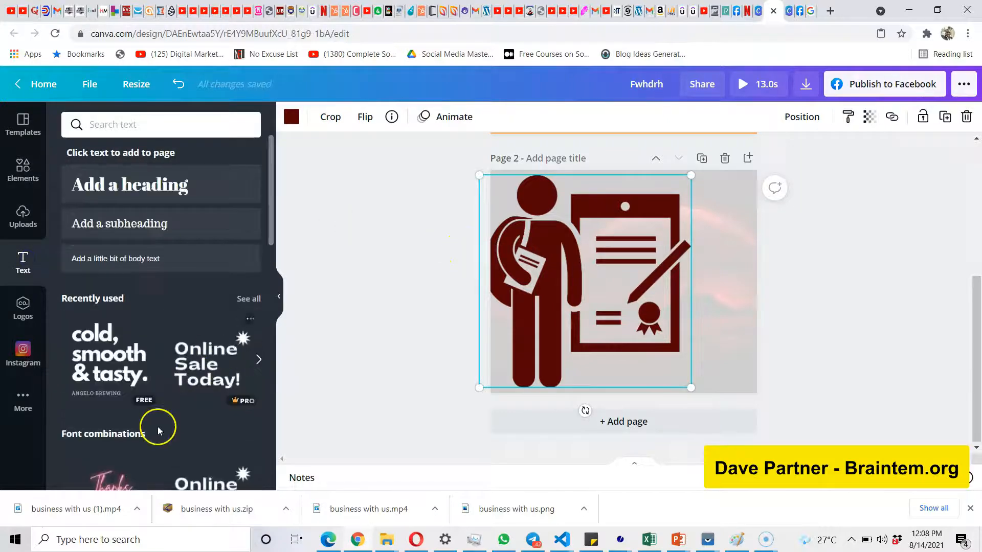
{"action": "scroll", "coordinate": [158, 426], "scroll_direction": "down", "scroll_amount": 15}
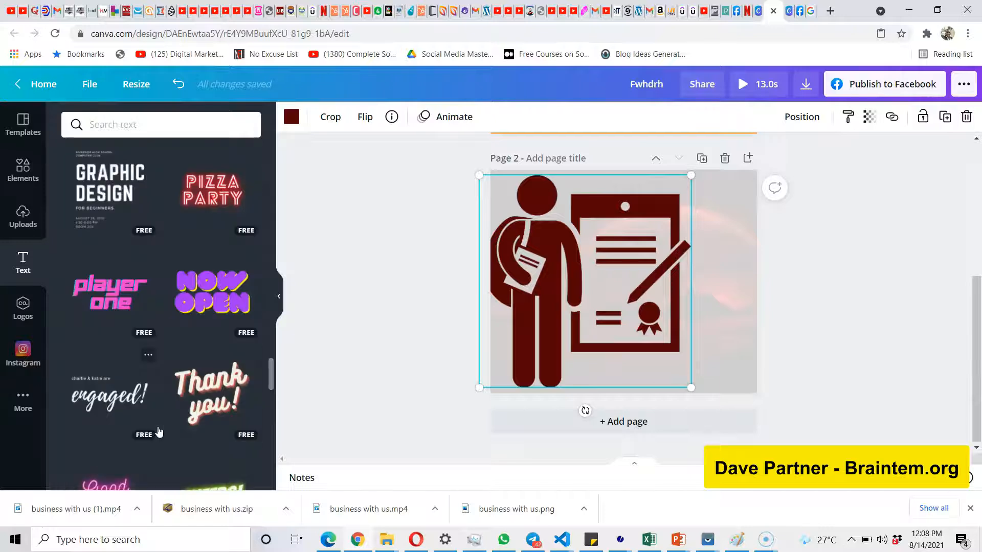
{"action": "scroll", "coordinate": [200, 401], "scroll_direction": "down", "scroll_amount": 7}
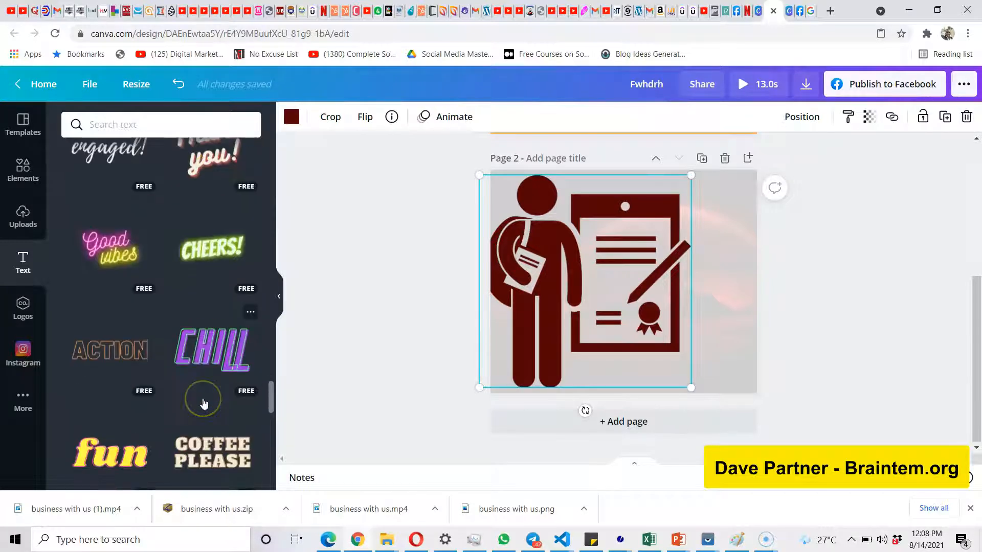
{"action": "scroll", "coordinate": [203, 399], "scroll_direction": "down", "scroll_amount": 2}
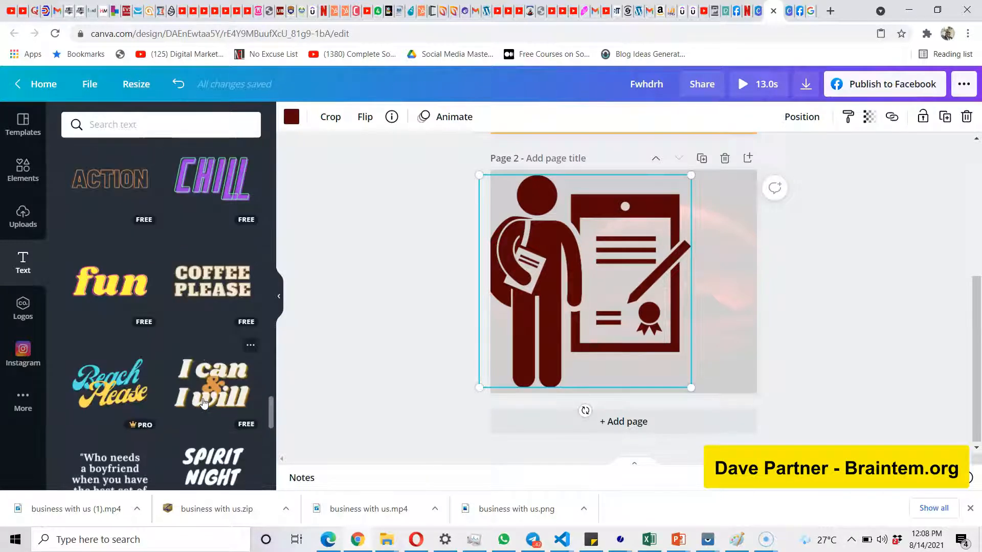
{"action": "scroll", "coordinate": [204, 404], "scroll_direction": "down", "scroll_amount": 1}
{"action": "left_click", "coordinate": [123, 405]}
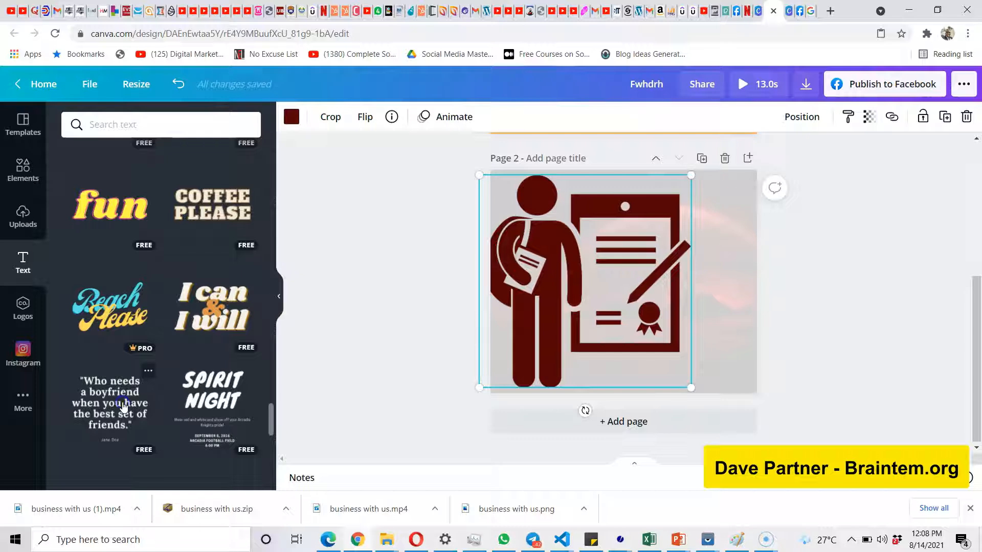
{"action": "left_click", "coordinate": [130, 391]}
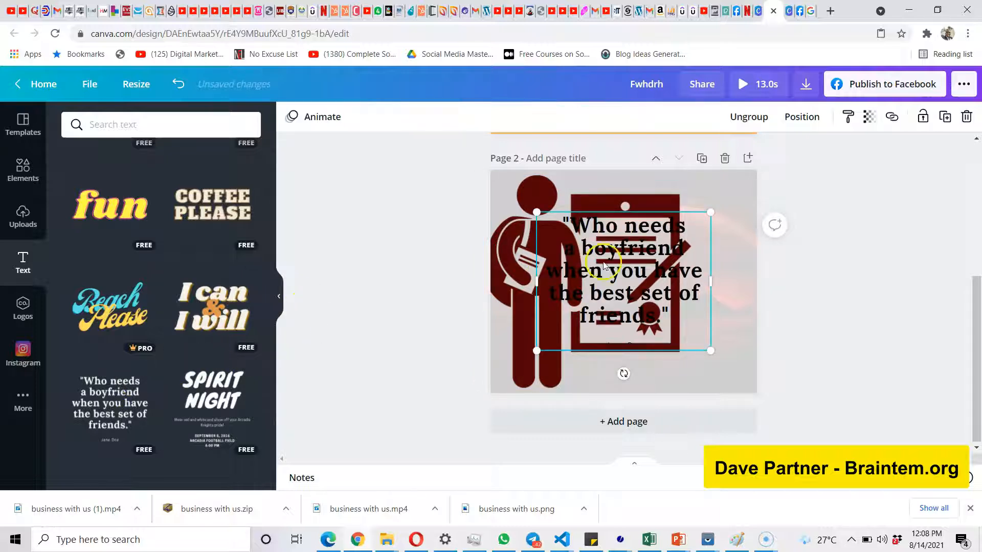
{"action": "left_click_drag", "start_coordinate": [623, 248], "coordinate": [654, 313]}
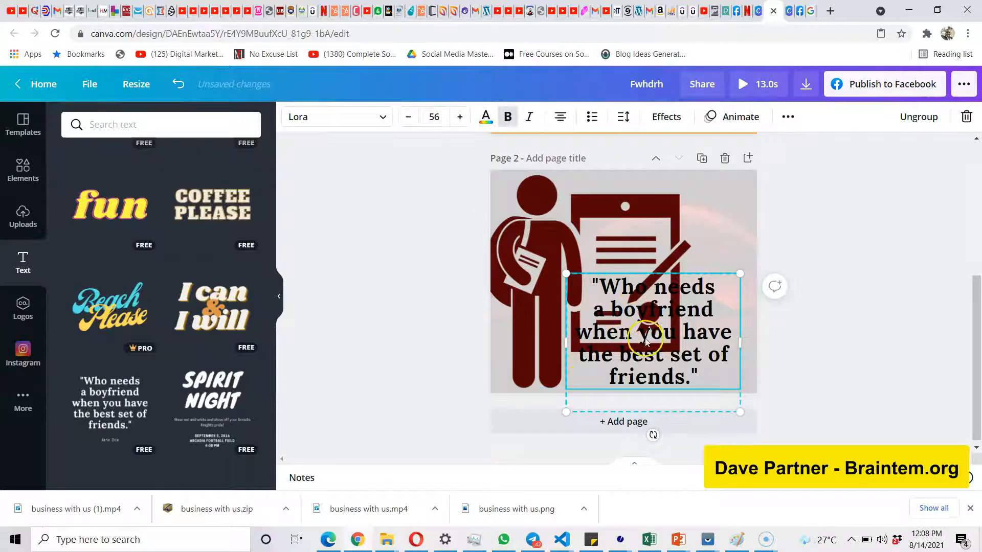
Delete the student graphic from page 2 and move the quote text up to the middle of the page.
{"action": "left_click", "coordinate": [596, 226]}
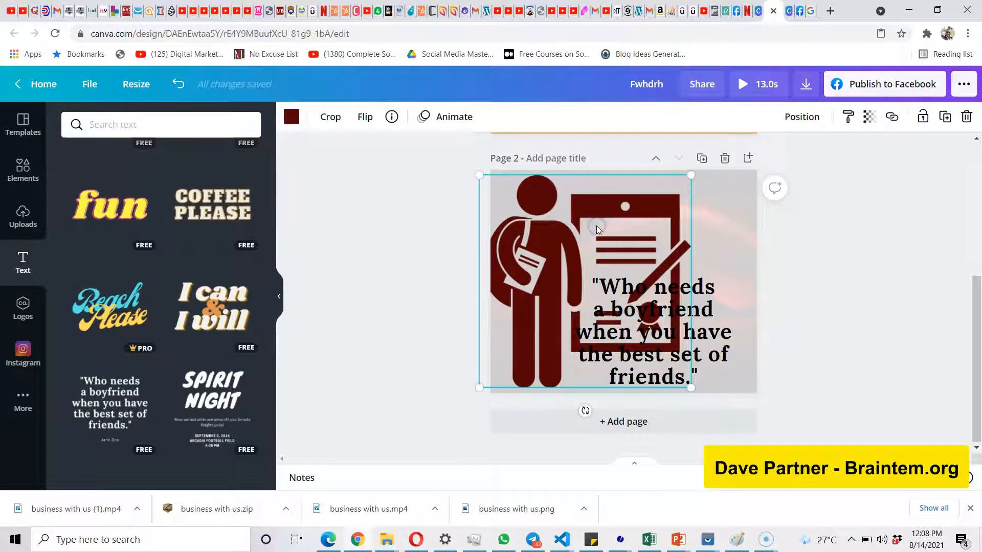
{"action": "key", "text": "Delete"}
{"action": "left_click", "coordinate": [636, 322]}
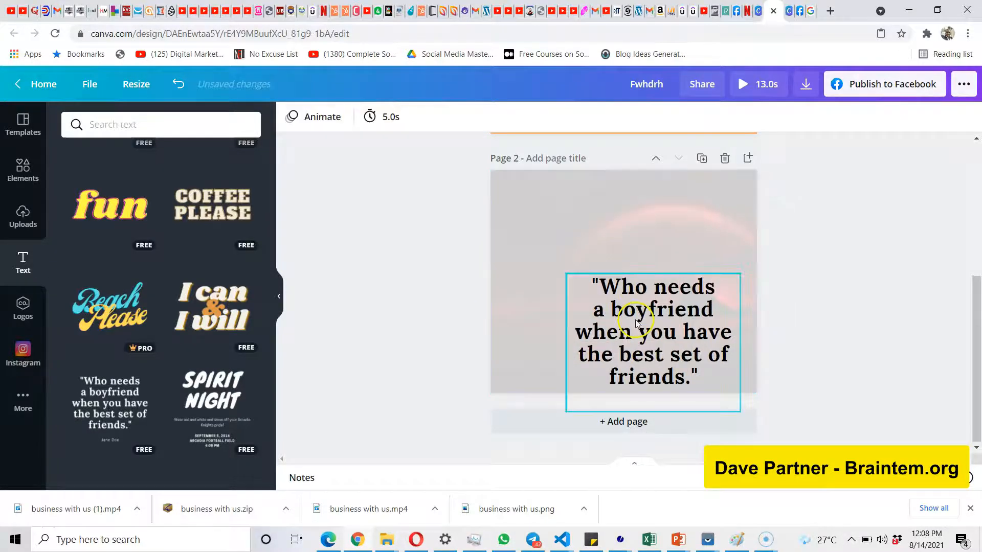
{"action": "left_click_drag", "start_coordinate": [619, 301], "coordinate": [601, 260]}
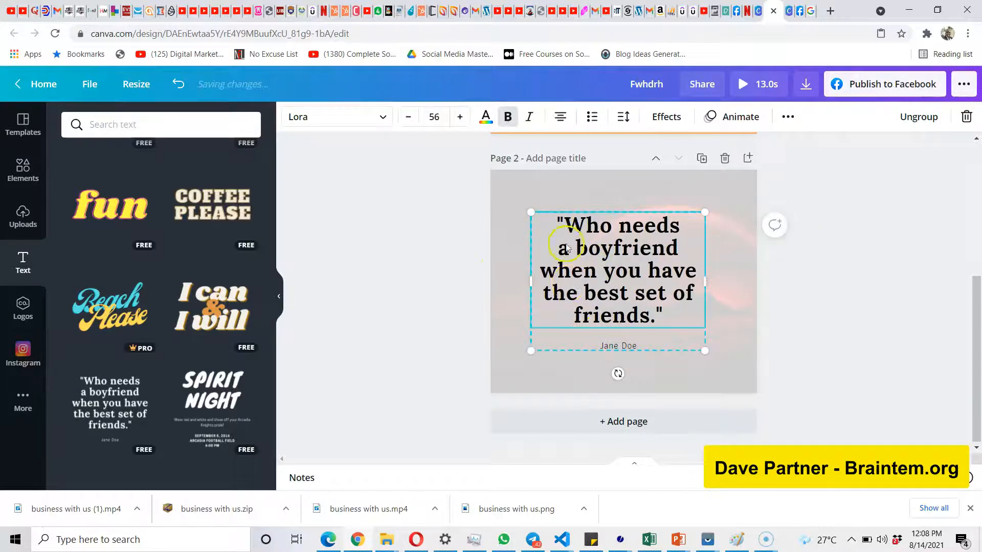
Change the quote text's font to Arimo and browse the rest of the available fonts.
{"action": "left_click", "coordinate": [385, 116]}
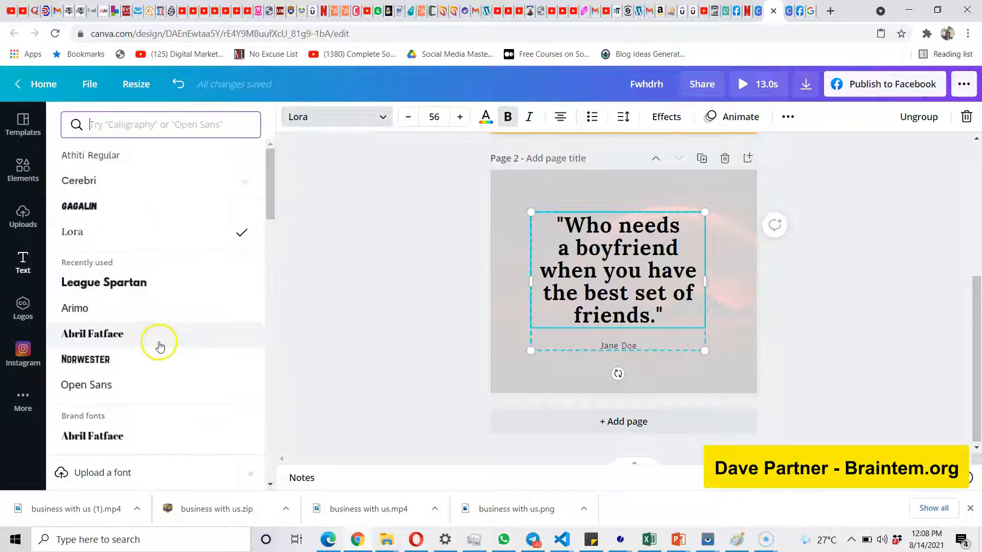
{"action": "left_click", "coordinate": [168, 307]}
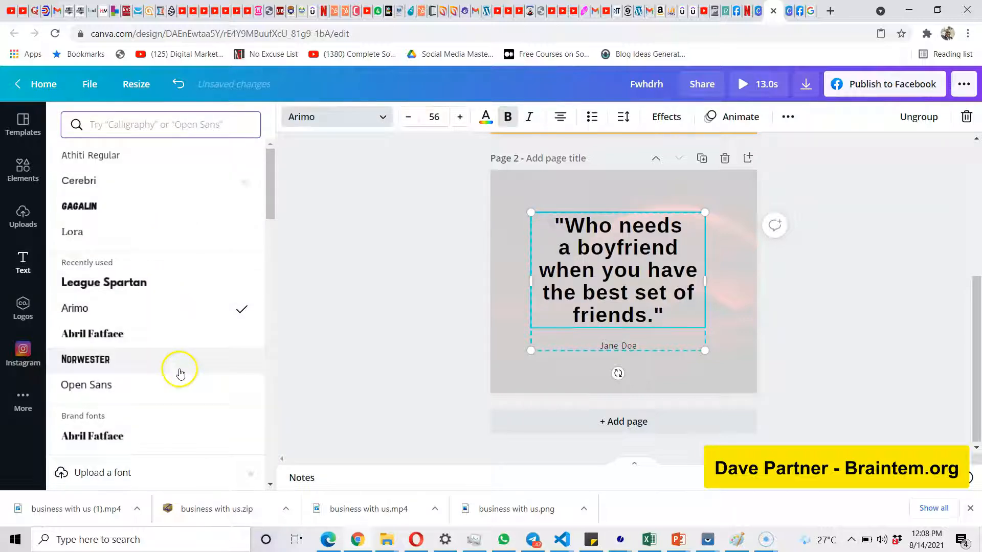
{"action": "scroll", "coordinate": [180, 373], "scroll_direction": "down", "scroll_amount": 2}
{"action": "scroll", "coordinate": [174, 376], "scroll_direction": "down", "scroll_amount": 5}
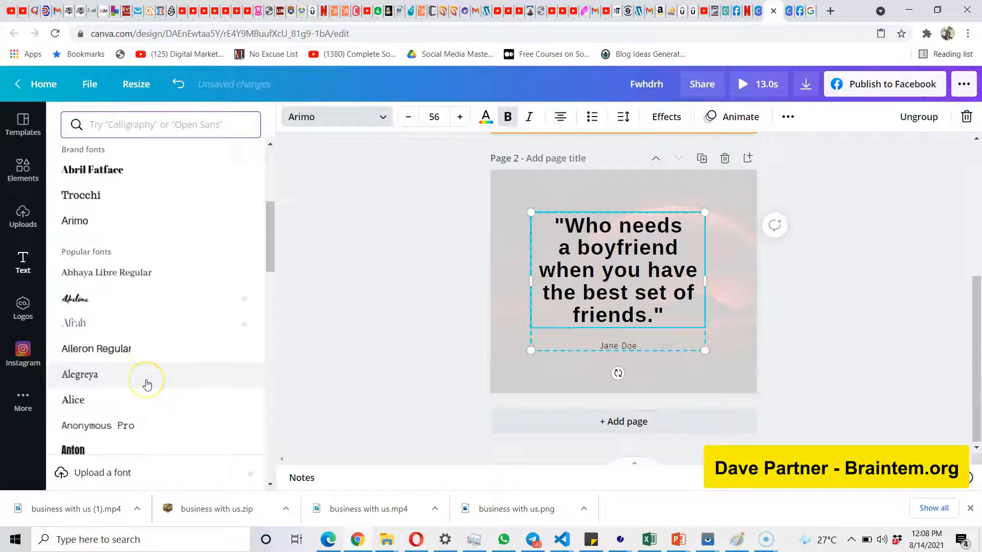
{"action": "scroll", "coordinate": [148, 381], "scroll_direction": "down", "scroll_amount": 3}
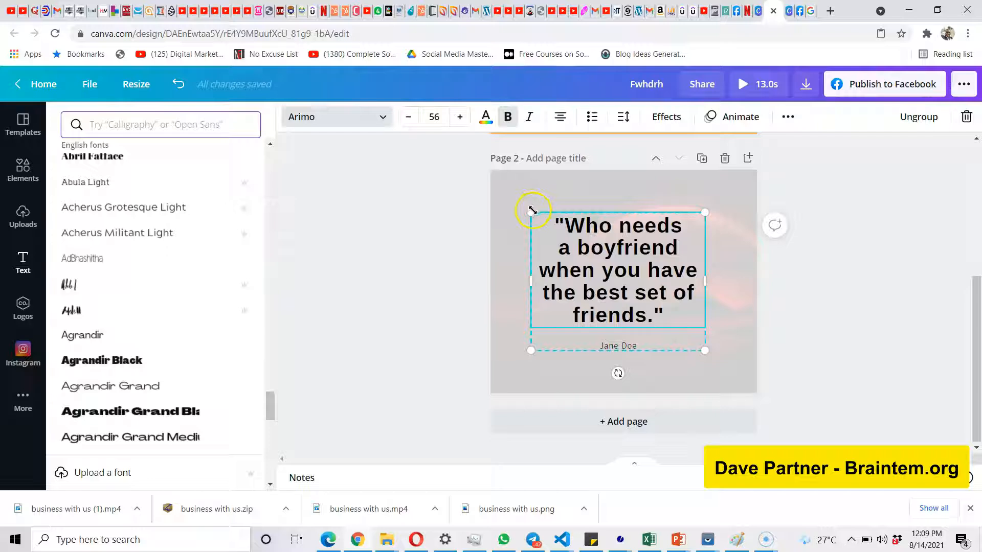
Scale the quote text up to a font size of about 61.9 and widen its text box.
{"action": "left_click_drag", "start_coordinate": [532, 211], "coordinate": [515, 197]}
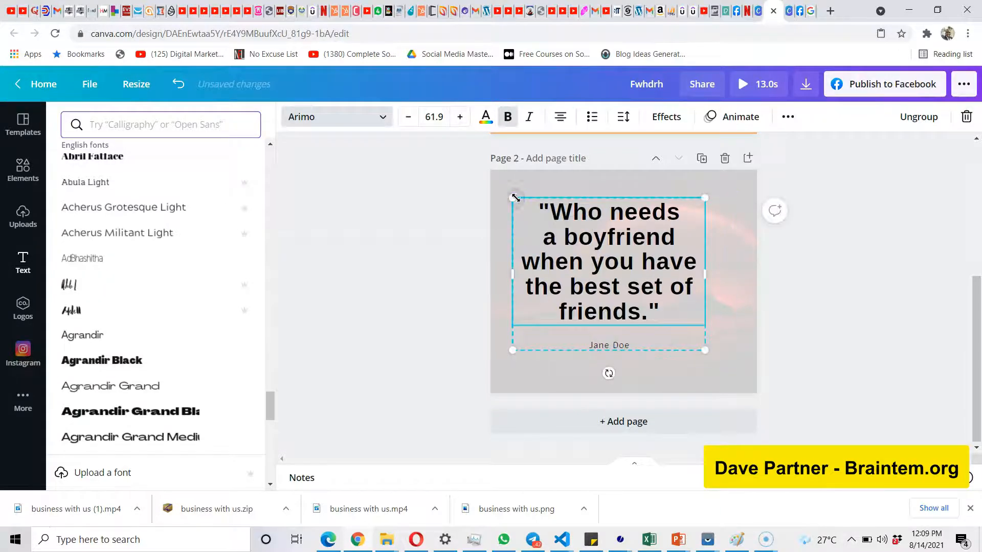
{"action": "double_click", "coordinate": [704, 267]}
{"action": "left_click_drag", "start_coordinate": [704, 272], "coordinate": [722, 269]}
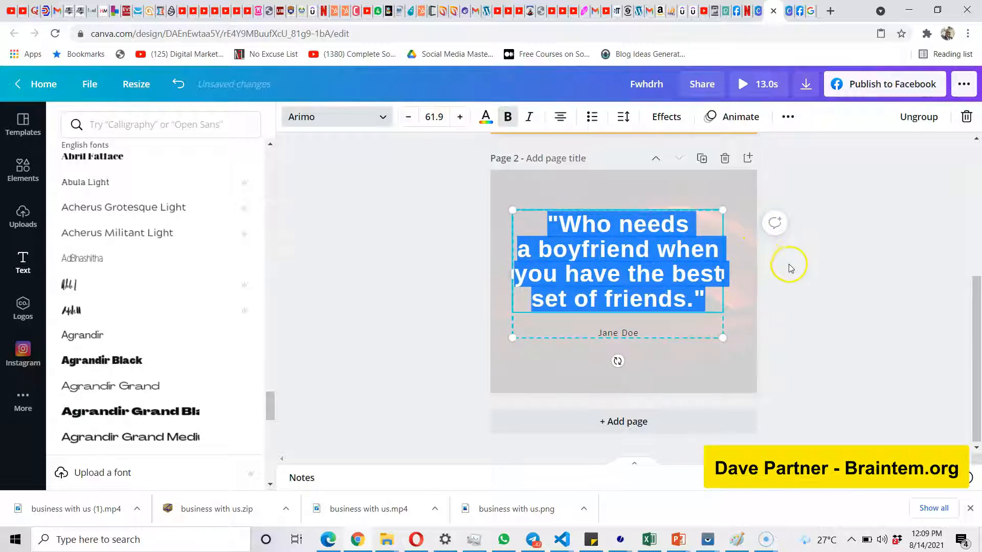
{"action": "left_click", "coordinate": [685, 269]}
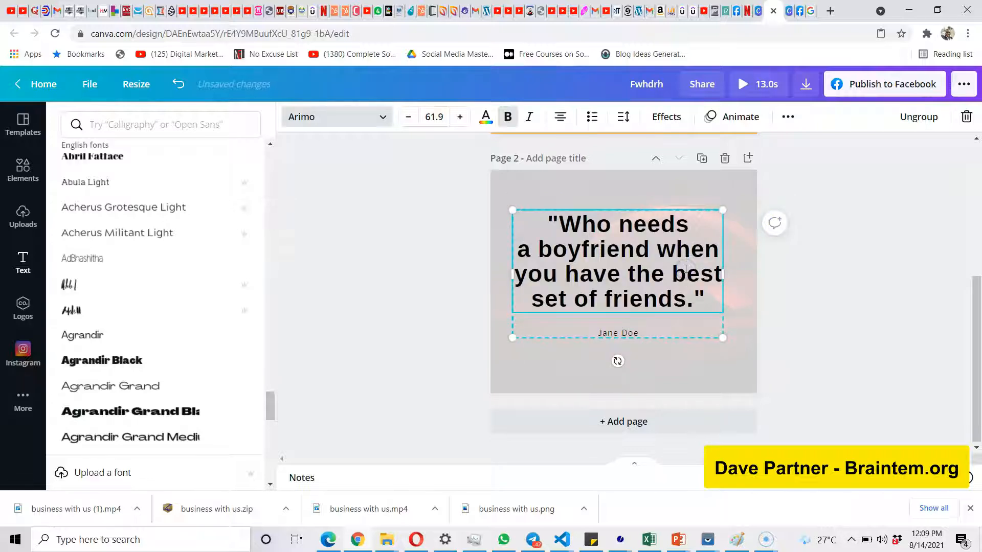
Set the font size of the whole quote text to 70.
{"action": "triple_click", "coordinate": [585, 251]}
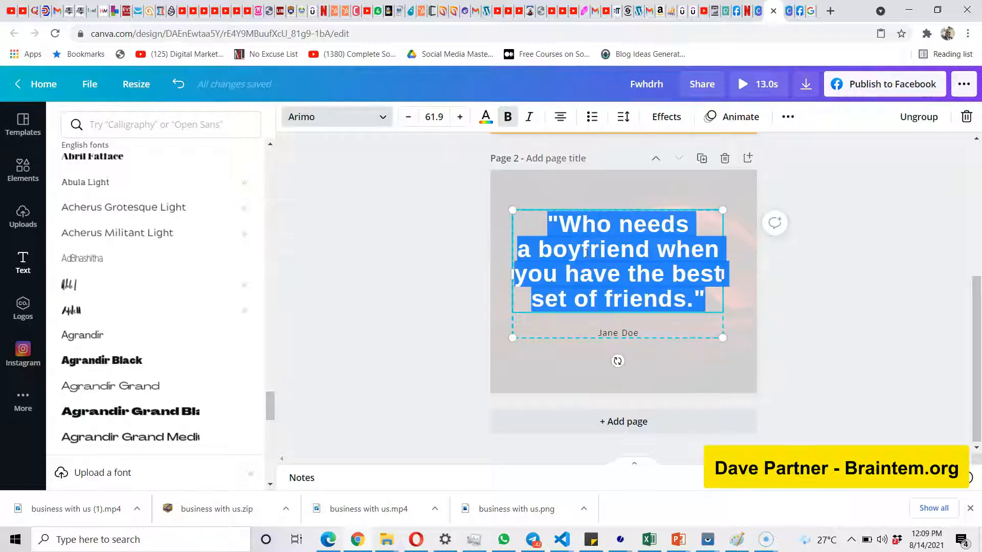
{"action": "left_click", "coordinate": [435, 118]}
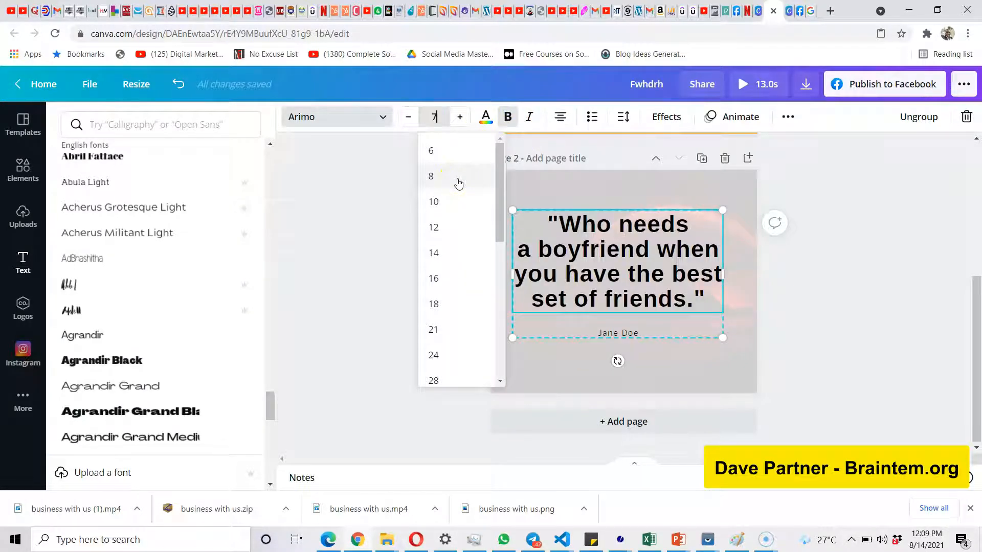
{"action": "key", "text": "Return"}
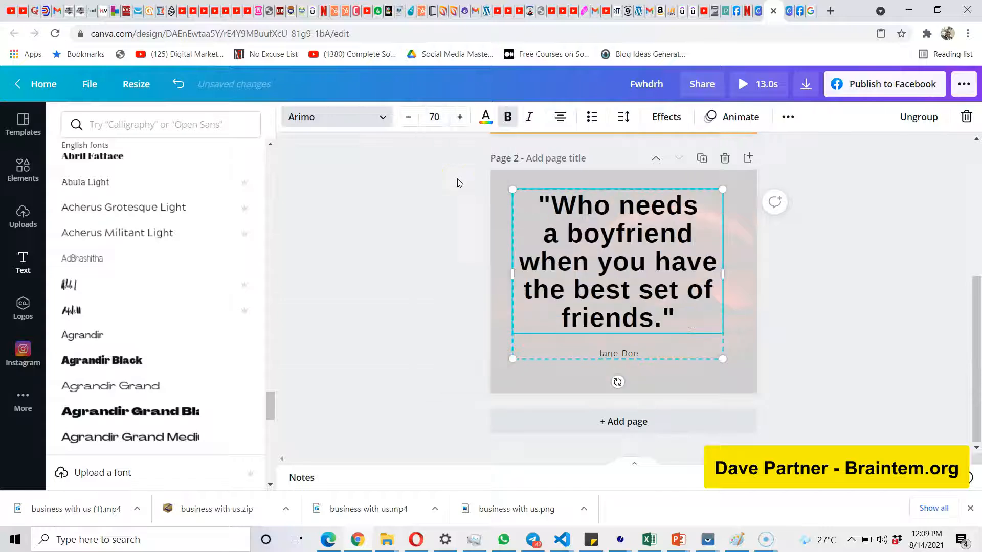
Recolor the quote text, trying red and near-black photo colors before settling on the dark blue from the default colors.
{"action": "left_click", "coordinate": [486, 117]}
{"action": "left_click", "coordinate": [249, 186]}
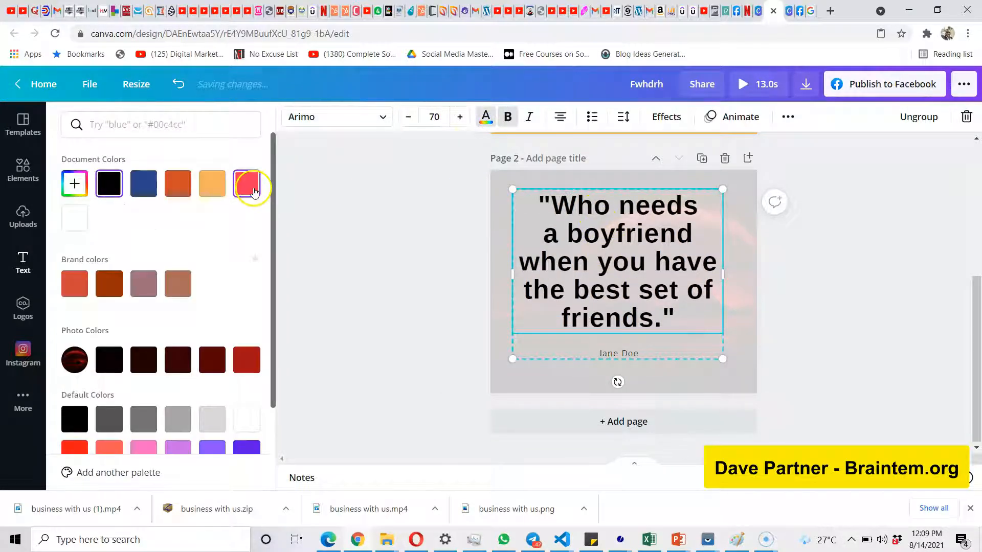
{"action": "left_click", "coordinate": [249, 364]}
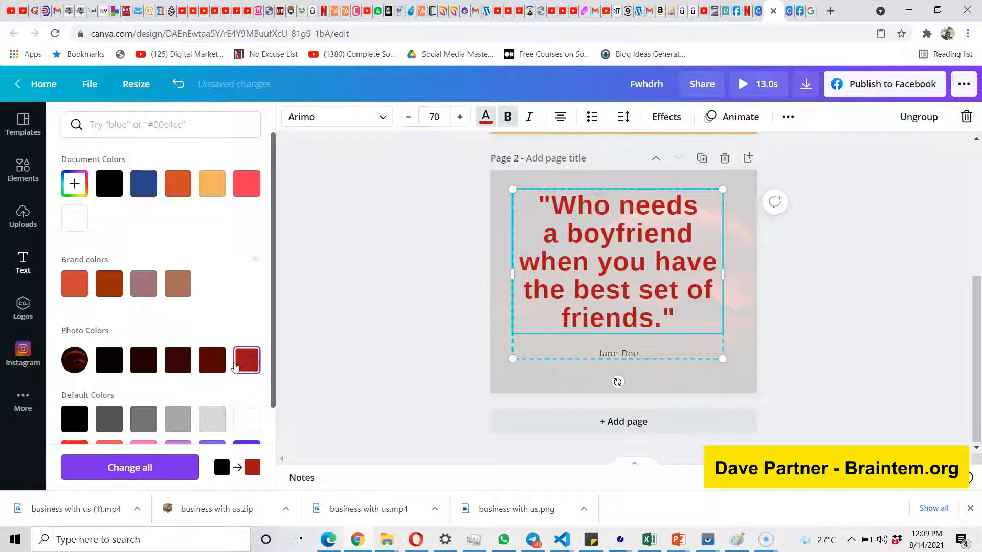
{"action": "left_click", "coordinate": [142, 360]}
{"action": "scroll", "coordinate": [130, 376], "scroll_direction": "down", "scroll_amount": 2}
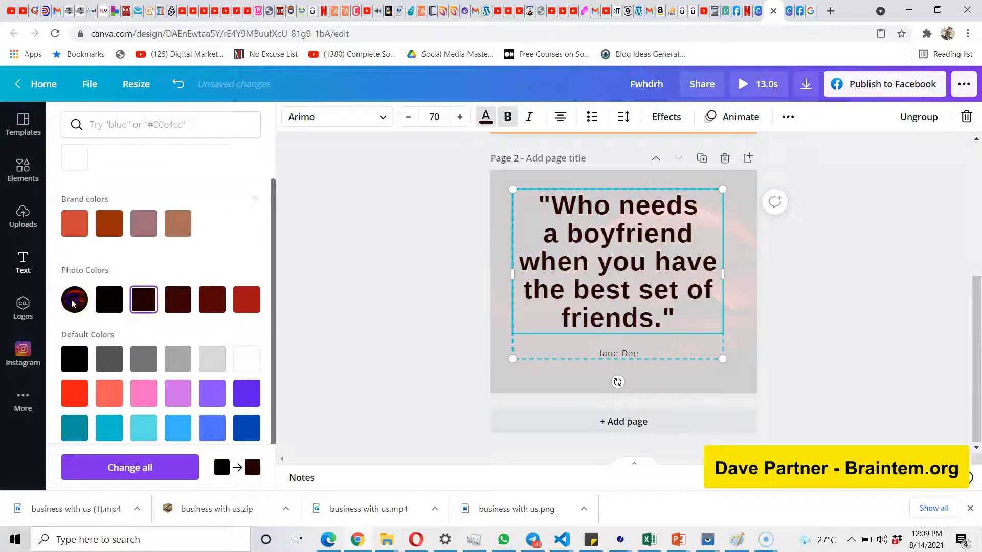
{"action": "scroll", "coordinate": [113, 327], "scroll_direction": "down", "scroll_amount": 2}
{"action": "left_click", "coordinate": [65, 312]}
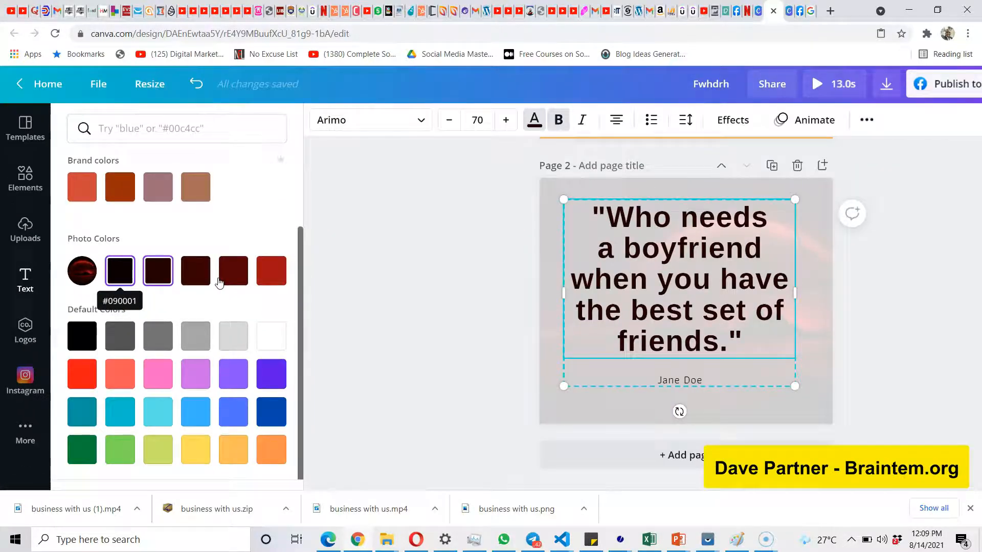
{"action": "left_click", "coordinate": [271, 373]}
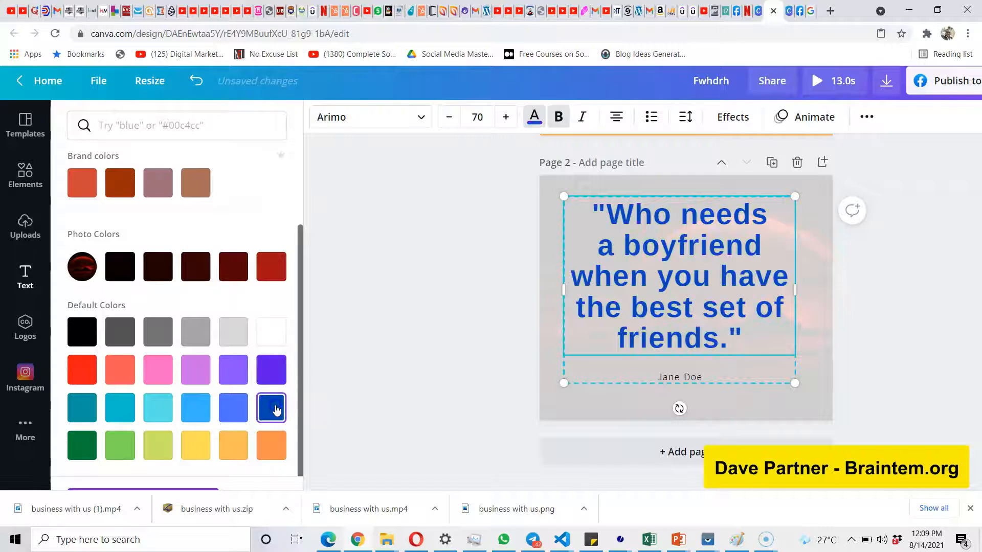
{"action": "scroll", "coordinate": [216, 426], "scroll_direction": "down", "scroll_amount": 1}
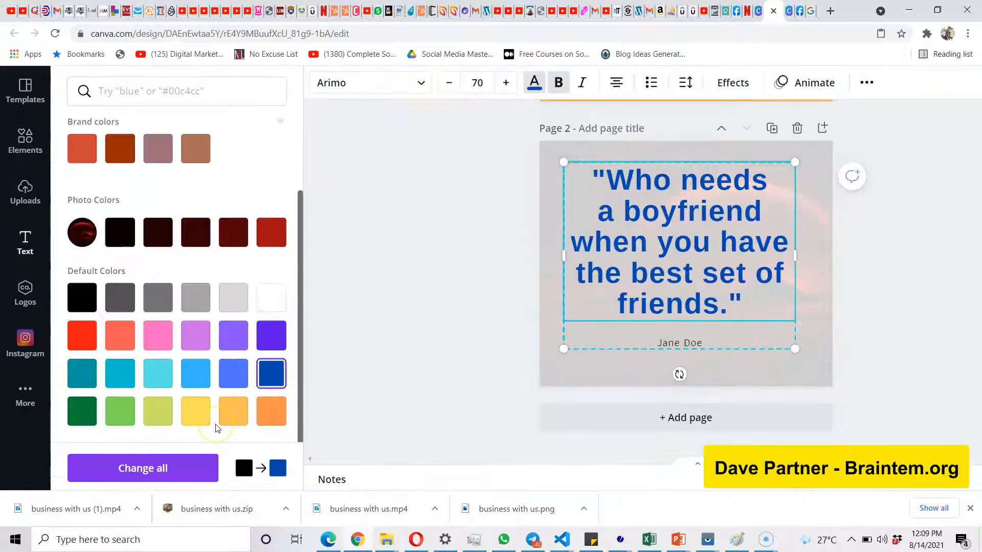
{"action": "scroll", "coordinate": [218, 428], "scroll_direction": "up", "scroll_amount": 1}
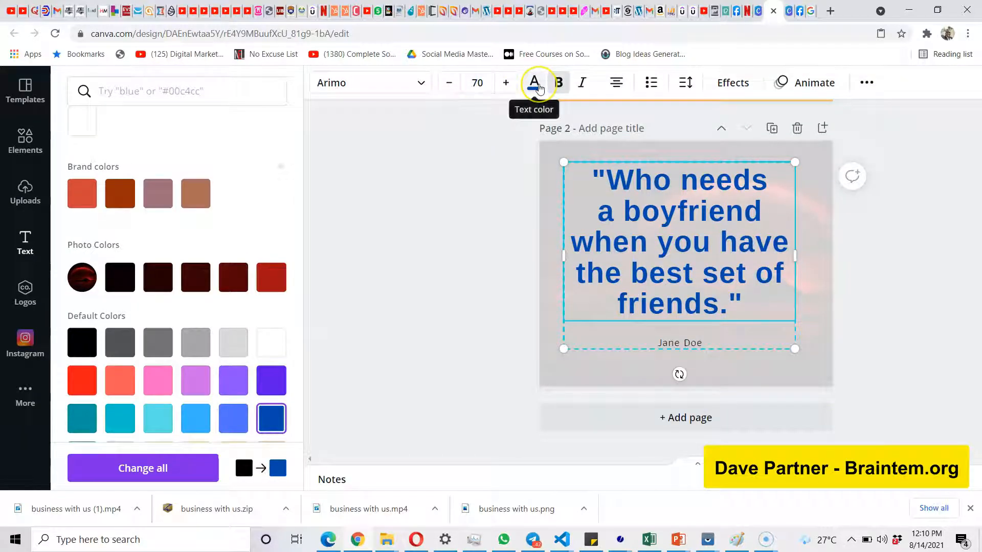
{"action": "left_click", "coordinate": [539, 88]}
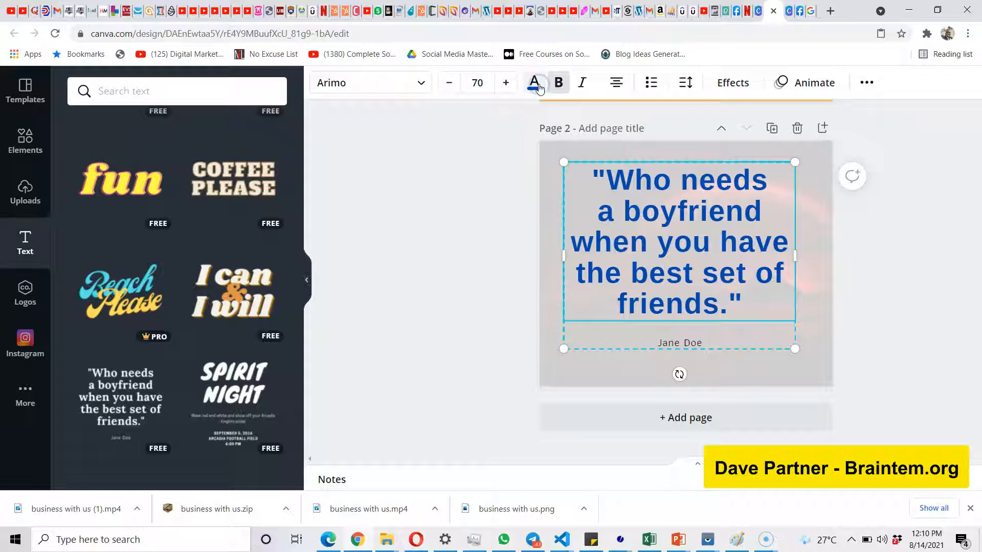
Remove the bold formatting from the quote text.
{"action": "left_click", "coordinate": [564, 89]}
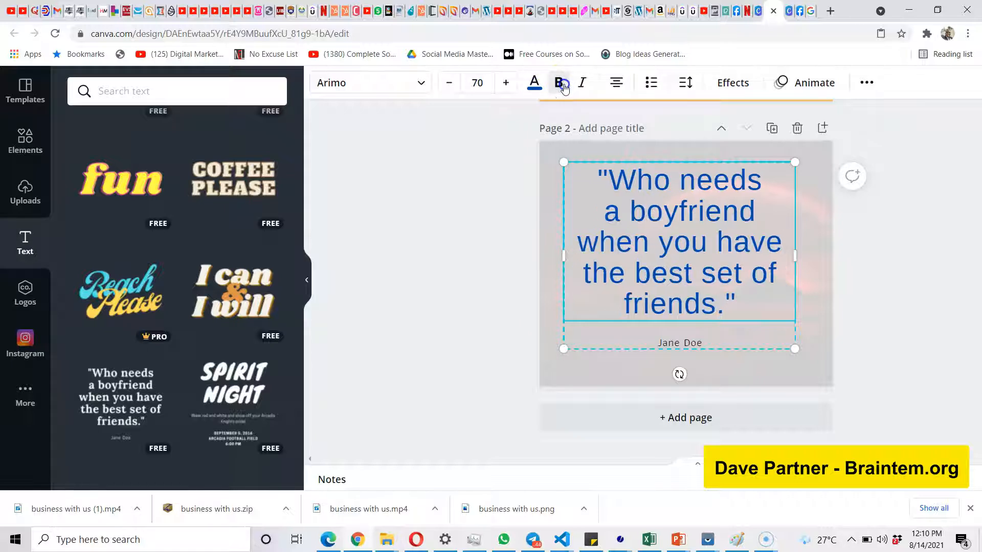
{"action": "left_click", "coordinate": [564, 89]}
{"action": "left_click", "coordinate": [564, 89]}
Try the Lift, Splice, Neon and Echo effects and the Curve shape on the quote text.
{"action": "left_click", "coordinate": [721, 87]}
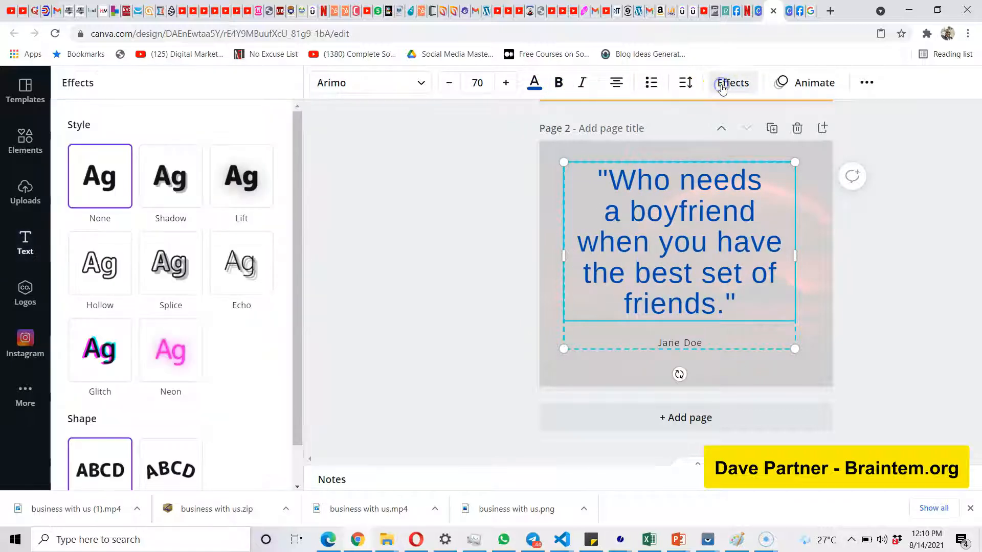
{"action": "left_click", "coordinate": [249, 207]}
{"action": "scroll", "coordinate": [154, 358], "scroll_direction": "down", "scroll_amount": 2}
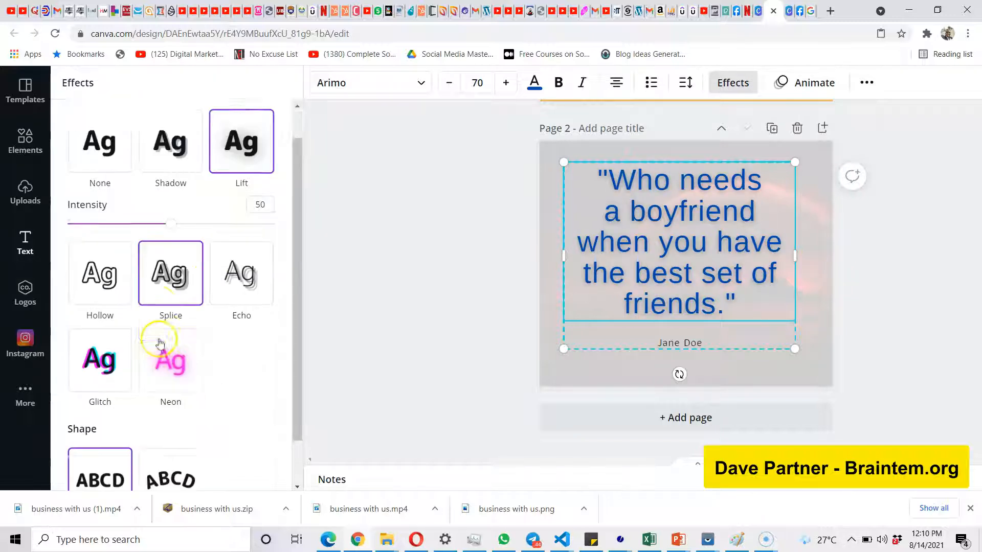
{"action": "left_click", "coordinate": [173, 314]}
{"action": "left_click", "coordinate": [178, 428]}
{"action": "left_click", "coordinate": [115, 426]}
{"action": "left_click", "coordinate": [174, 279]}
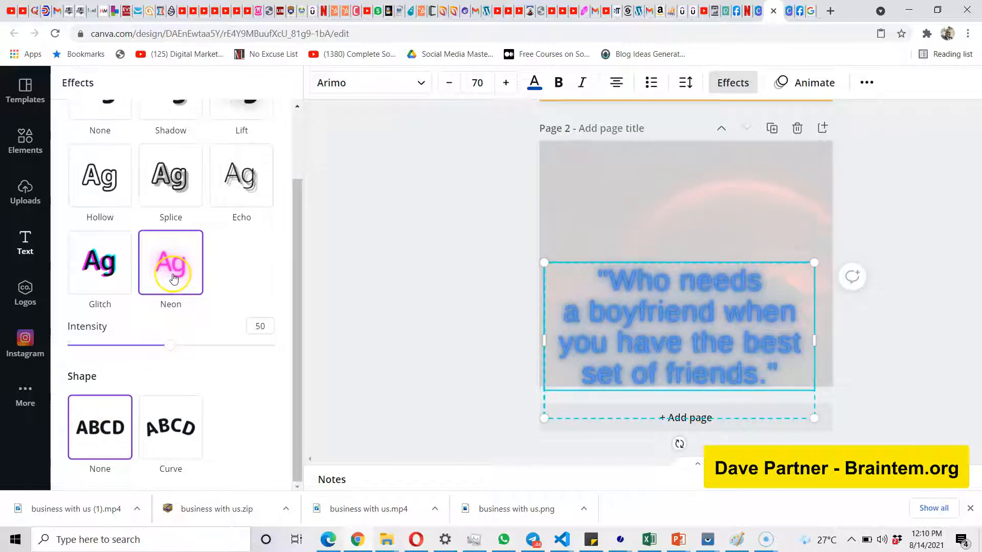
{"action": "left_click", "coordinate": [174, 190]}
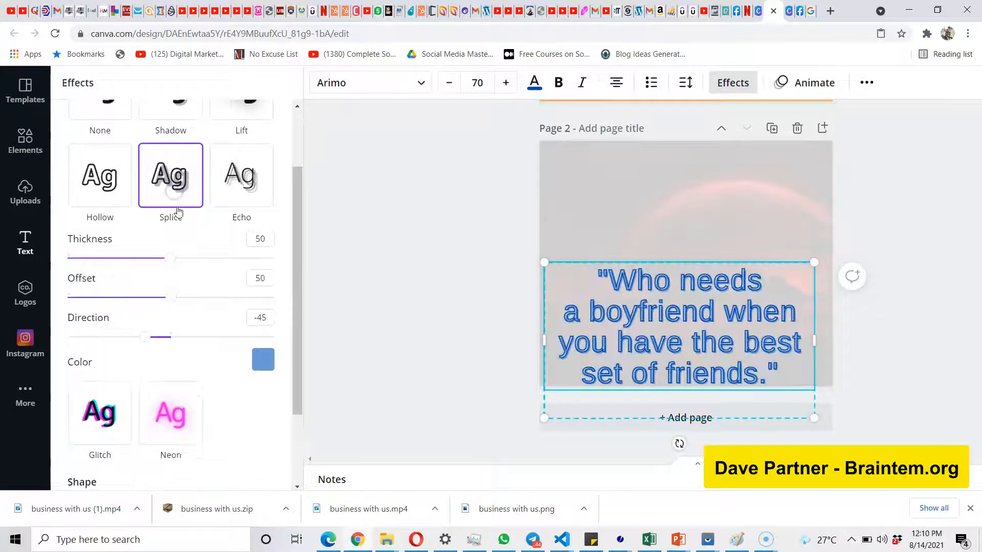
{"action": "left_click_drag", "start_coordinate": [170, 258], "coordinate": [203, 258]}
{"action": "left_click", "coordinate": [229, 177]}
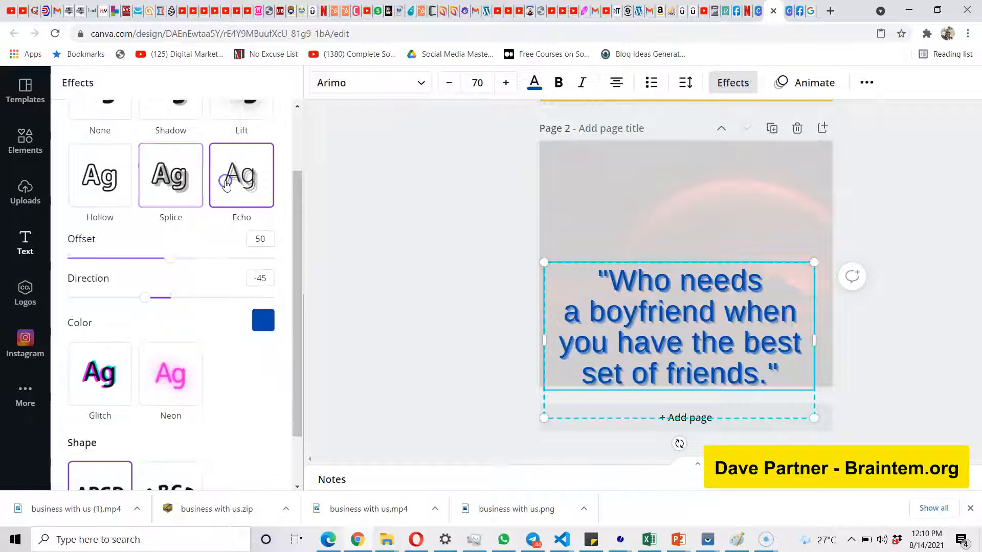
Apply the Lift effect to the quote at intensity 100 and move the text back up to the page's middle.
{"action": "scroll", "coordinate": [227, 185], "scroll_direction": "up", "scroll_amount": 2}
{"action": "left_click", "coordinate": [240, 174]}
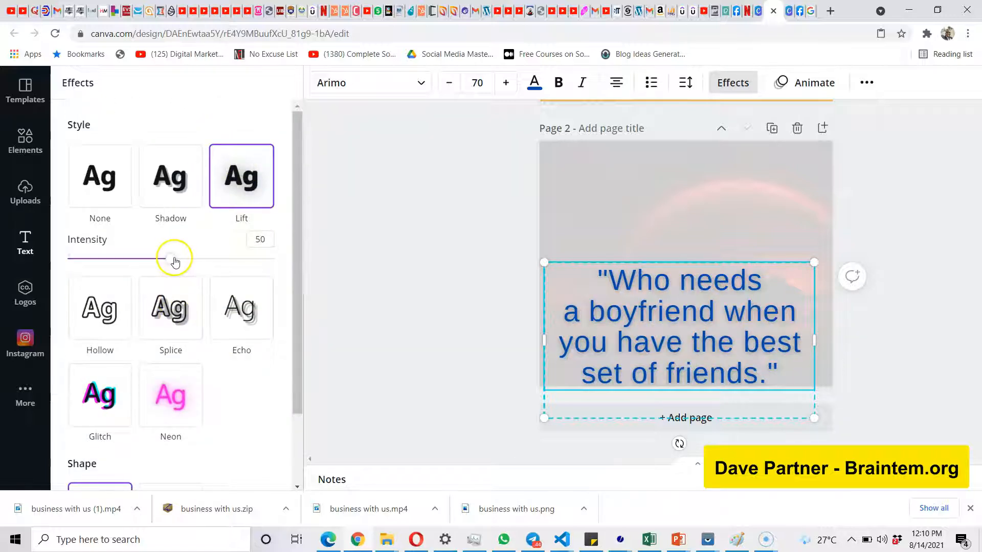
{"action": "left_click_drag", "start_coordinate": [173, 259], "coordinate": [301, 239]}
{"action": "left_click_drag", "start_coordinate": [707, 277], "coordinate": [707, 198]}
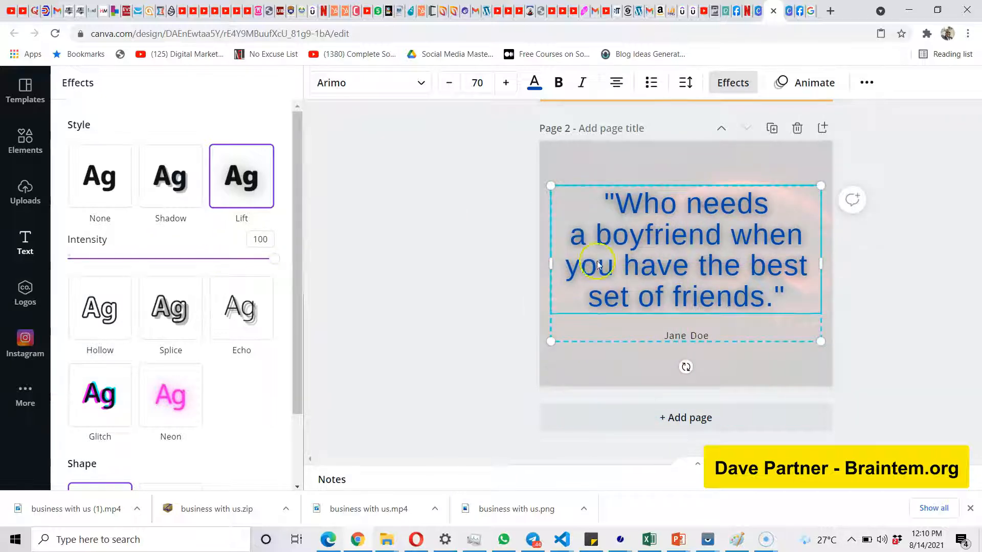
{"action": "left_click", "coordinate": [411, 270]}
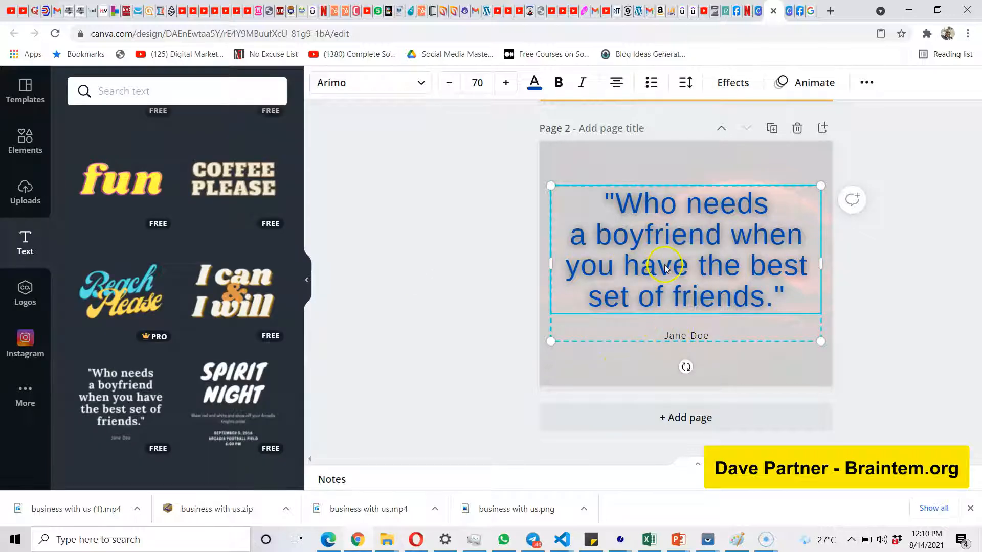
Set the author name below the quote to font size 40 and shift the text group slightly higher on page 2.
{"action": "double_click", "coordinate": [694, 337]}
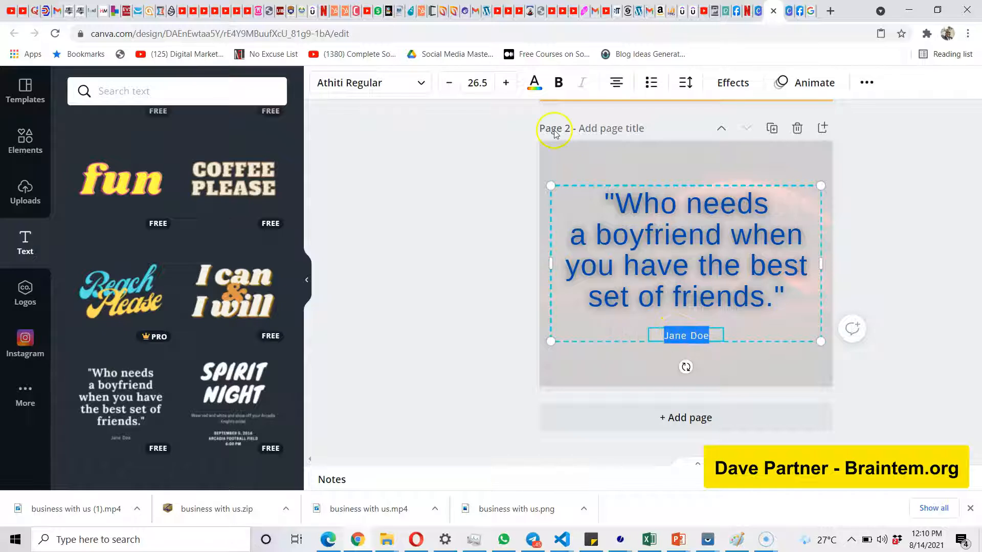
{"action": "left_click", "coordinate": [477, 83]}
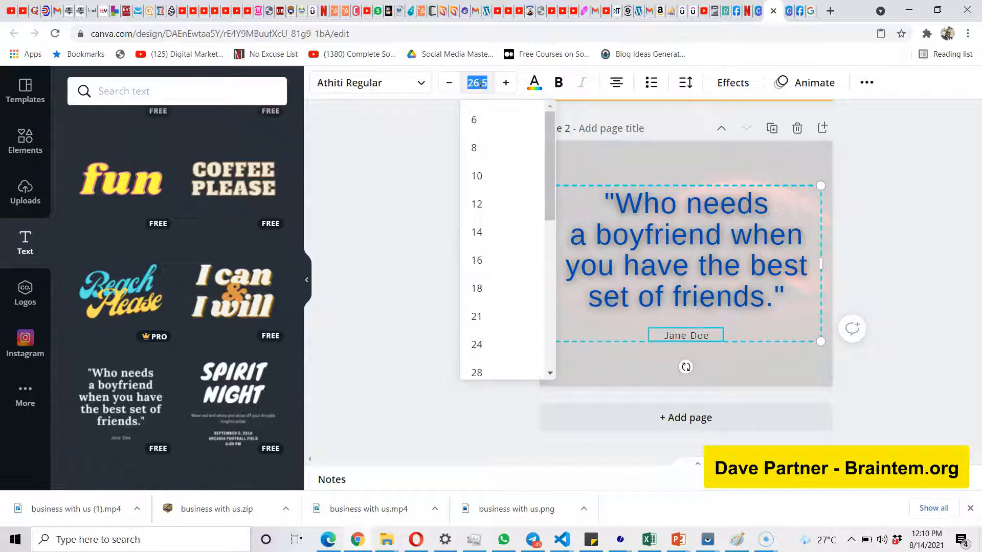
{"action": "key", "text": "Return"}
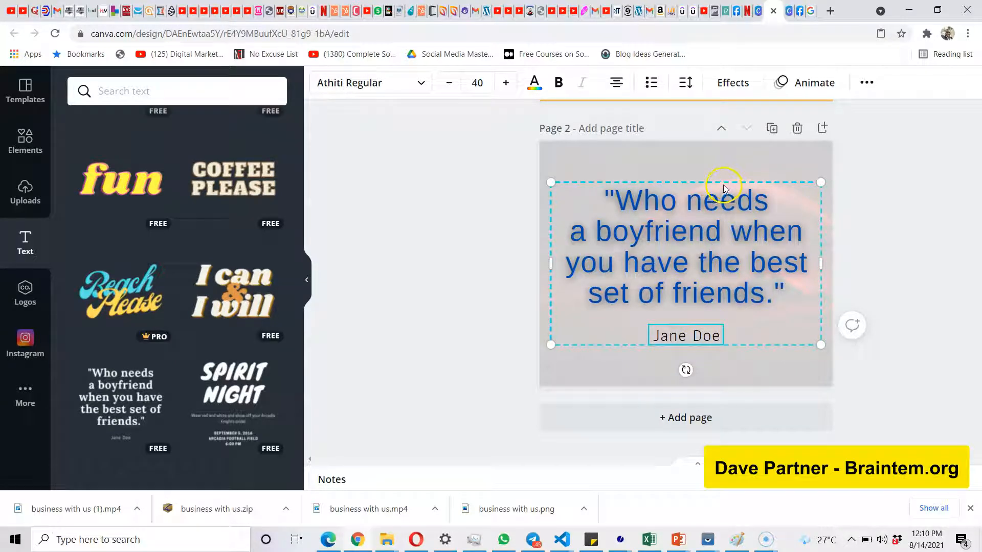
{"action": "mouse_move", "coordinate": [724, 186]}
{"action": "left_mouse_down"}
{"action": "mouse_move", "coordinate": [726, 154]}
{"action": "mouse_move", "coordinate": [727, 176]}
{"action": "left_mouse_up"}
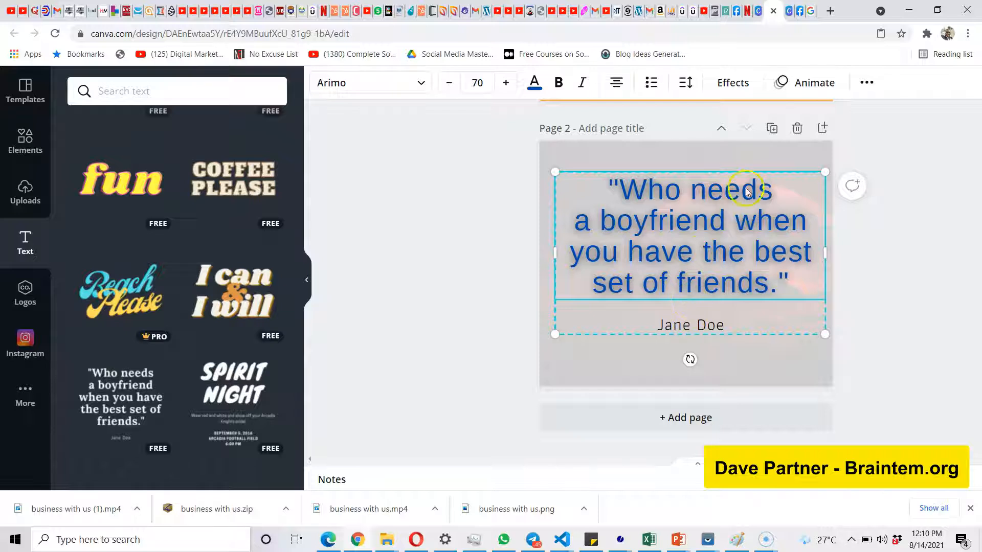
{"action": "mouse_move", "coordinate": [756, 183]}
{"action": "left_mouse_down"}
{"action": "mouse_move", "coordinate": [734, 182]}
{"action": "mouse_move", "coordinate": [747, 174]}
{"action": "left_mouse_up"}
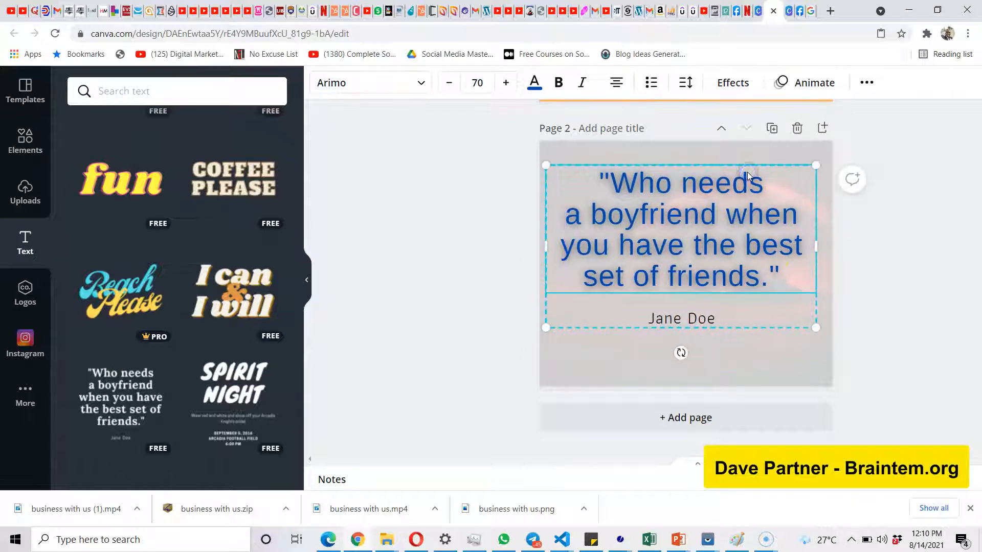
Ungroup the quote and the author name on page 2, then move both texts slightly higher together.
{"action": "left_click", "coordinate": [475, 287]}
{"action": "left_click", "coordinate": [707, 246]}
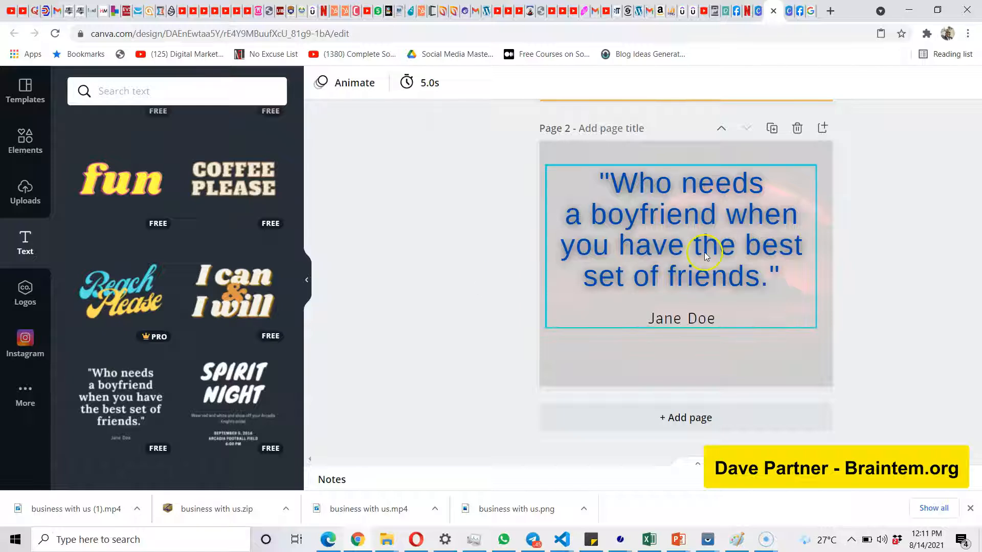
{"action": "left_click", "coordinate": [720, 262]}
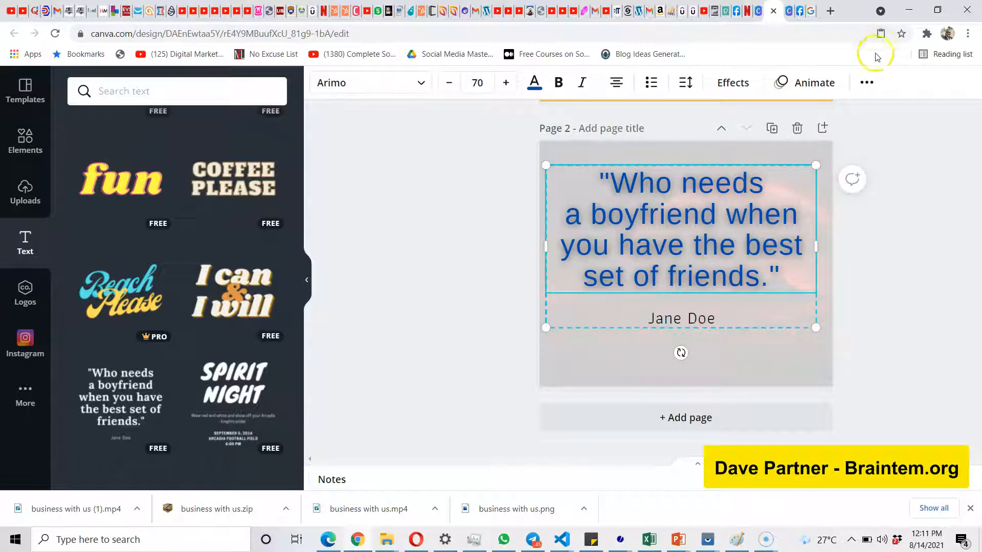
{"action": "left_click", "coordinate": [867, 83]}
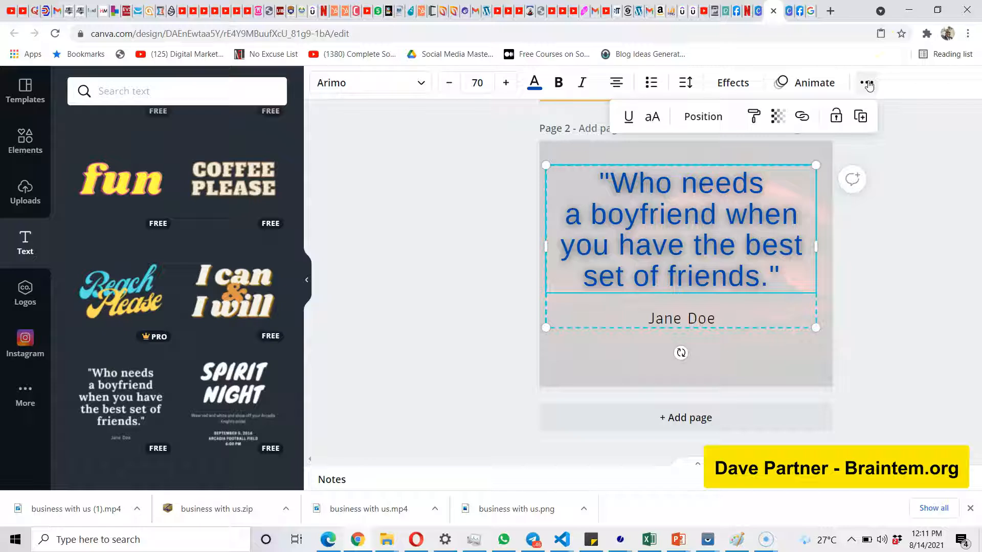
{"action": "right_click", "coordinate": [674, 252]}
{"action": "left_click", "coordinate": [725, 432]}
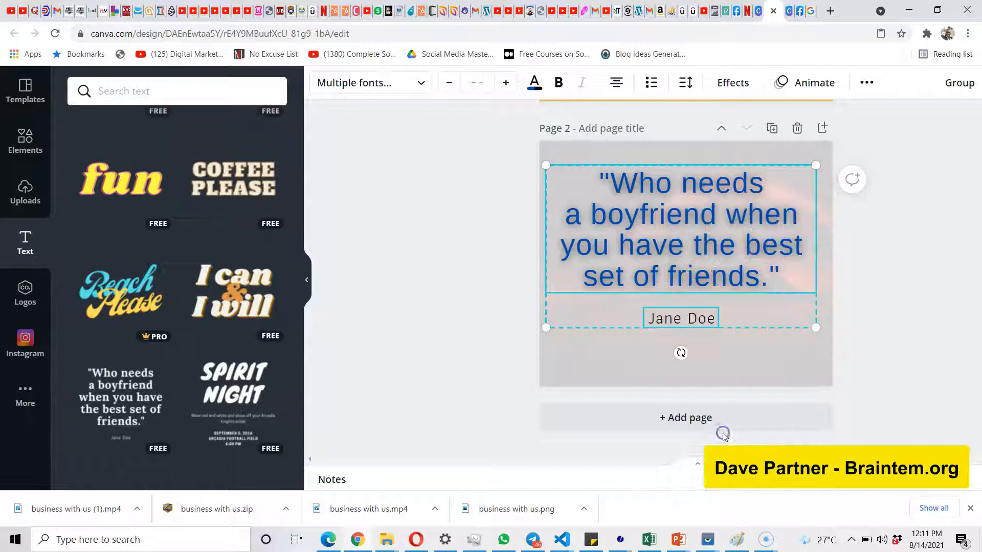
{"action": "mouse_move", "coordinate": [677, 318]}
{"action": "left_mouse_down"}
{"action": "mouse_move", "coordinate": [679, 342]}
{"action": "mouse_move", "coordinate": [675, 312]}
{"action": "left_mouse_up"}
{"action": "right_click", "coordinate": [676, 312]}
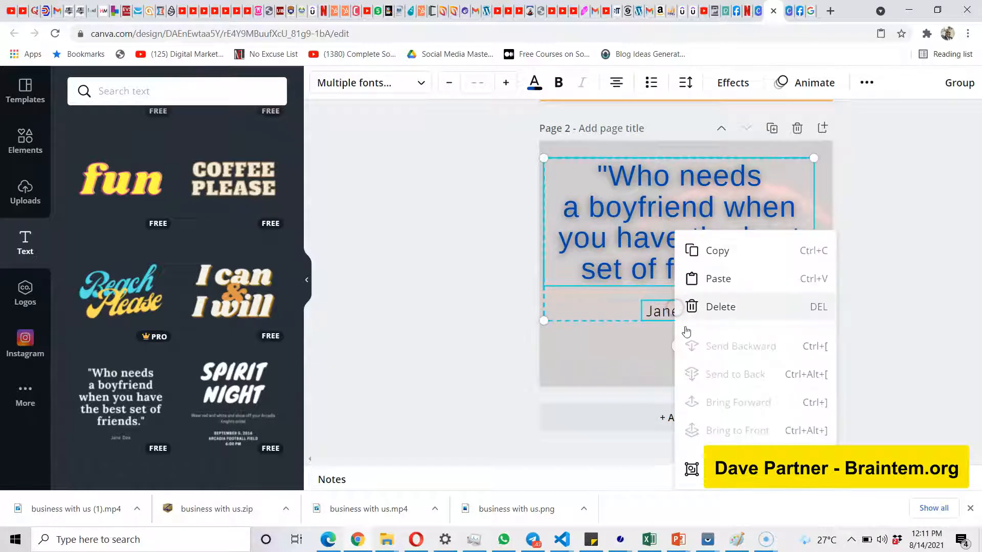
{"action": "left_click", "coordinate": [496, 331]}
Widen the author name's text box below the quote on both sides.
{"action": "left_click", "coordinate": [667, 310]}
{"action": "left_click", "coordinate": [668, 310]}
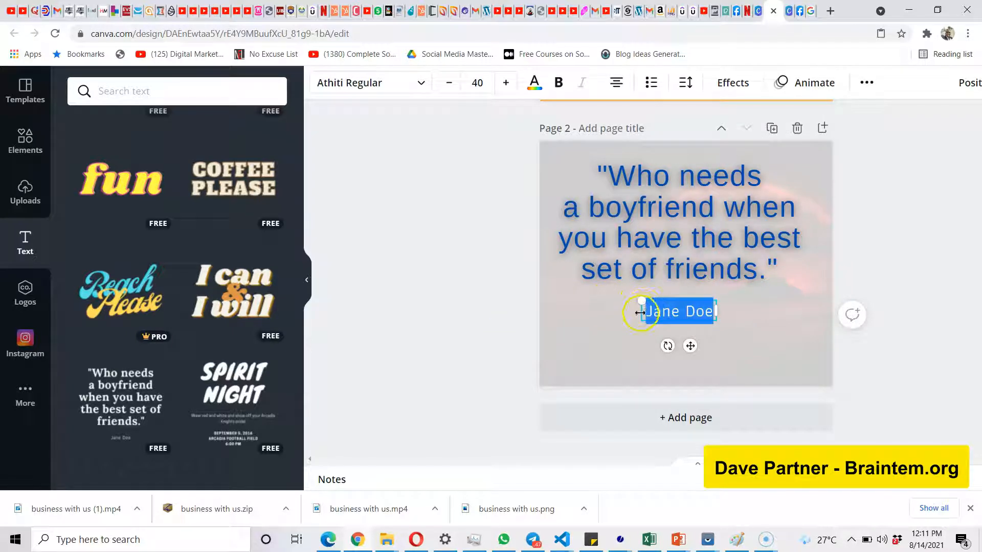
{"action": "left_click_drag", "start_coordinate": [639, 312], "coordinate": [592, 316]}
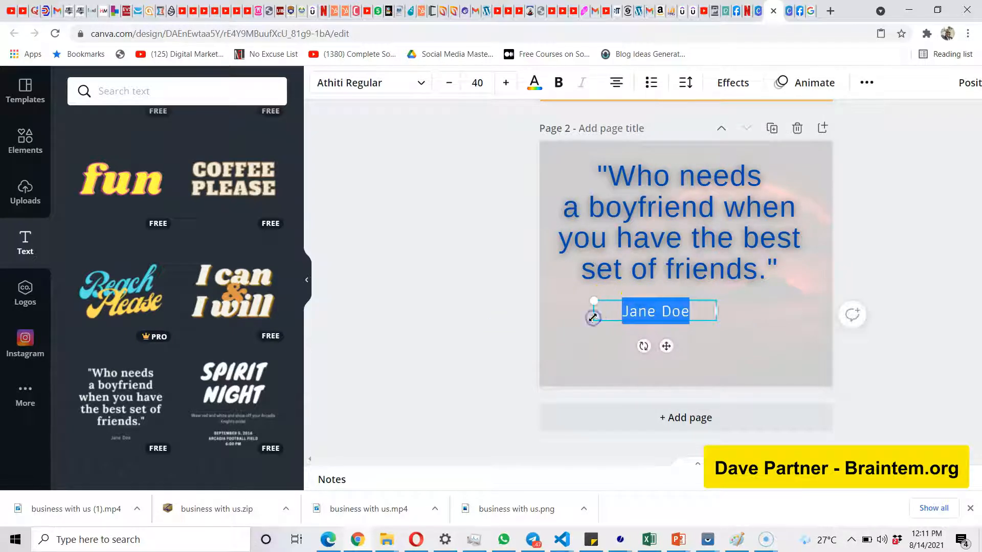
{"action": "left_click_drag", "start_coordinate": [715, 310], "coordinate": [754, 309]}
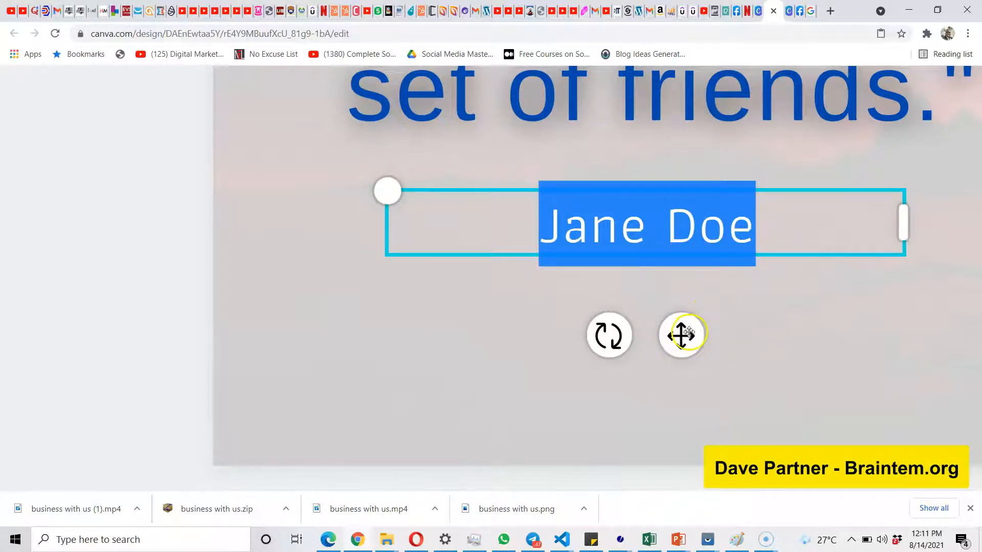
Adjust the author name's position below the quote and rotate it until it is nearly upside down with a slight tilt.
{"action": "left_click_drag", "start_coordinate": [689, 333], "coordinate": [705, 320]}
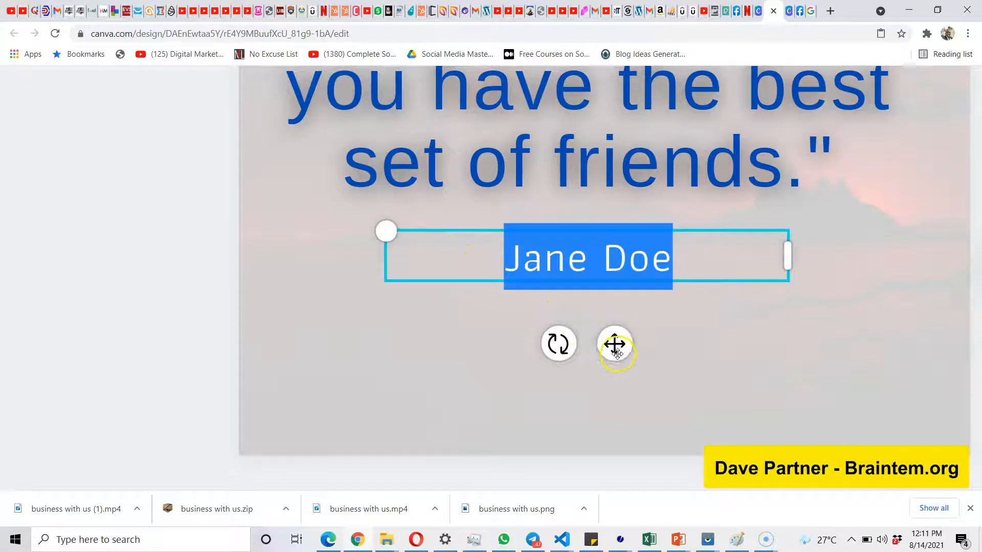
{"action": "left_click_drag", "start_coordinate": [544, 346], "coordinate": [639, 91]}
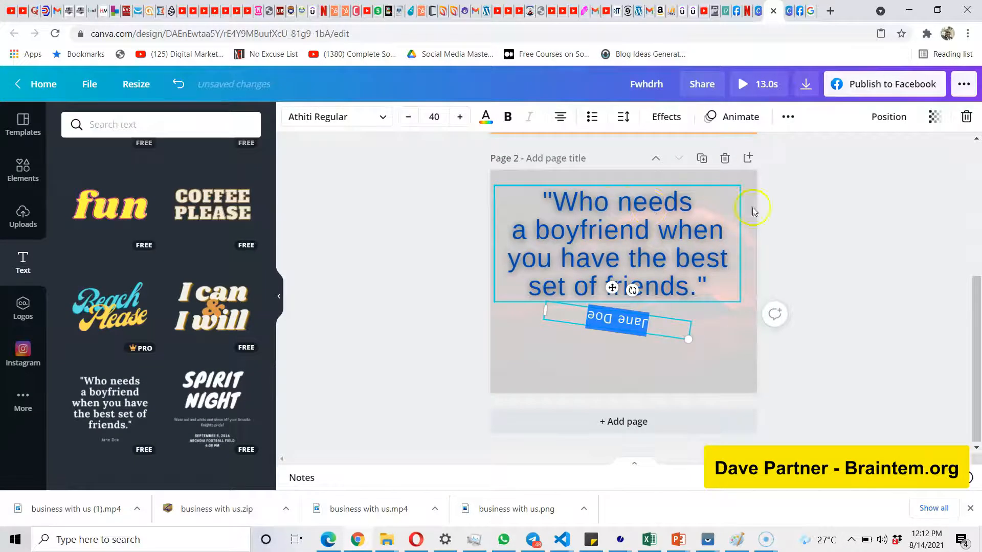
{"action": "left_click", "coordinate": [791, 201]}
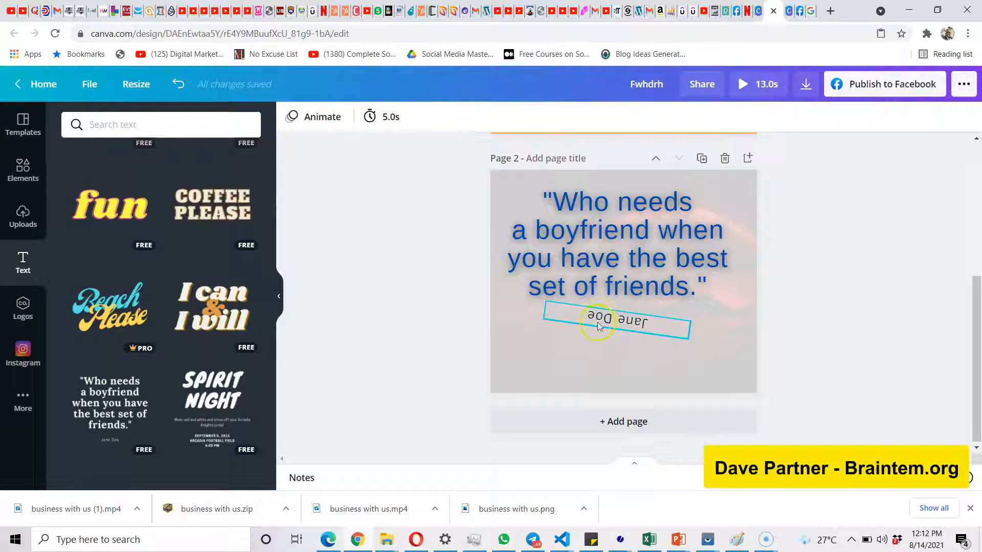
Duplicate page 2 as page 3 and compare the copied quote with the original.
{"action": "left_click", "coordinate": [702, 159]}
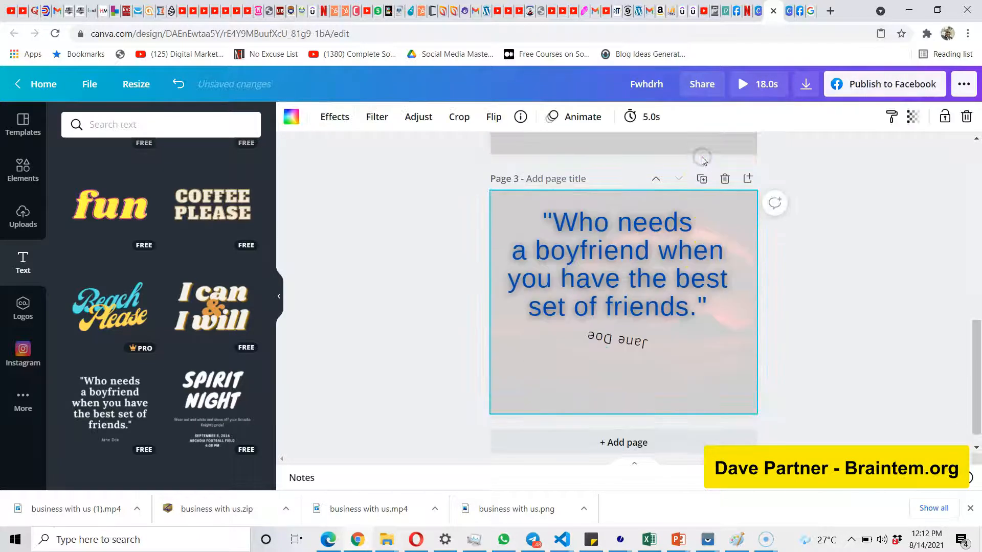
{"action": "scroll", "coordinate": [670, 257], "scroll_direction": "up", "scroll_amount": 6}
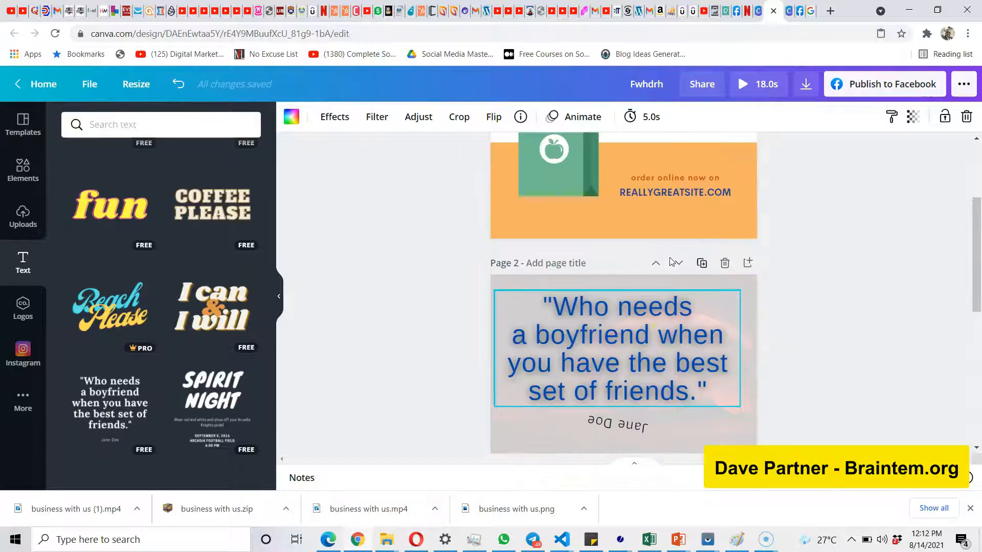
{"action": "scroll", "coordinate": [667, 259], "scroll_direction": "down", "scroll_amount": 7}
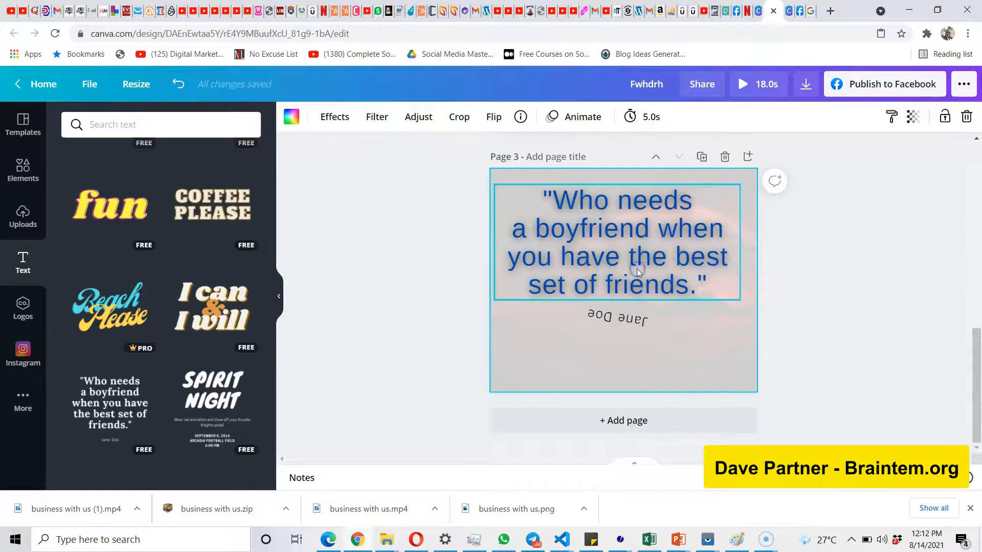
{"action": "double_click", "coordinate": [636, 268]}
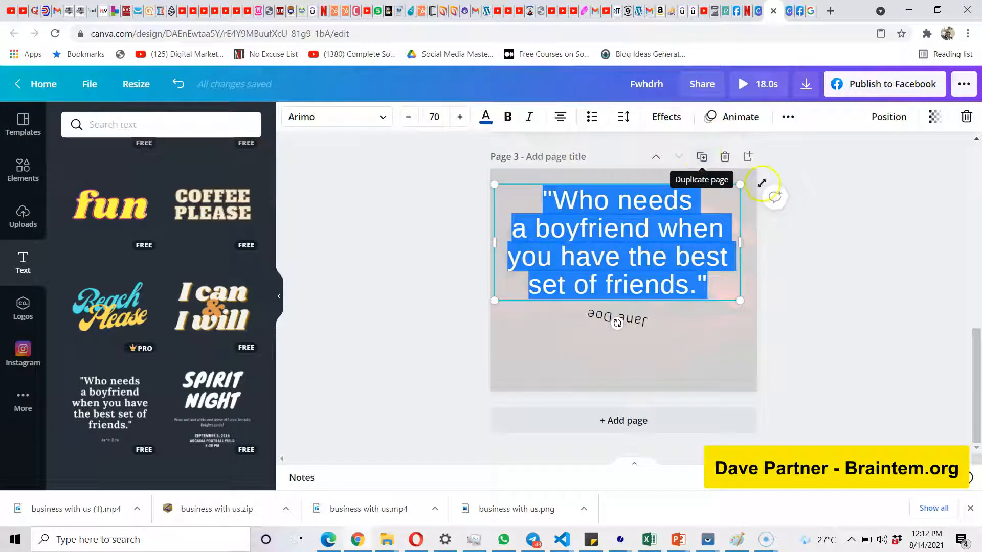
{"action": "left_click", "coordinate": [829, 208]}
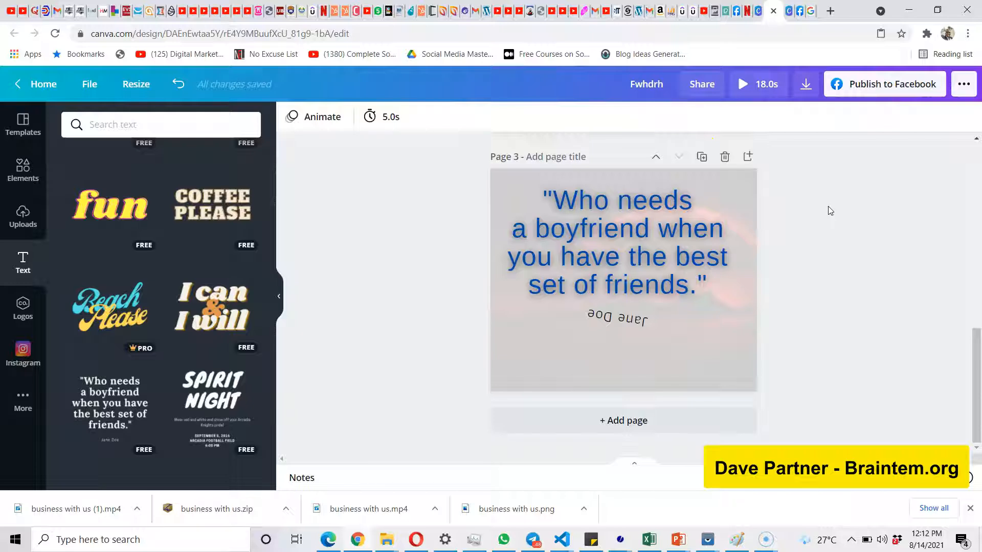
Review the pages of the design and examine the available publishing, sharing and connected-app options.
{"action": "left_click", "coordinate": [725, 158]}
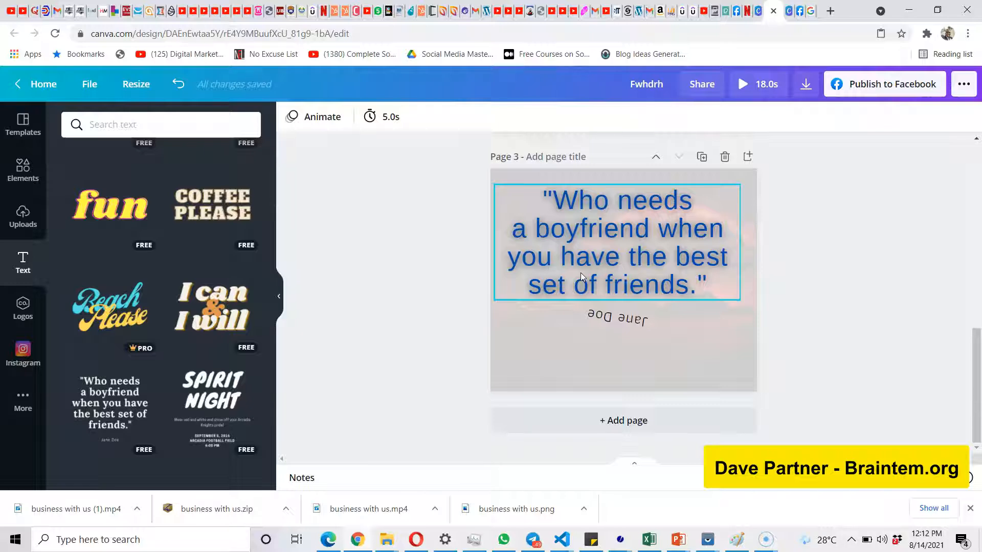
{"action": "scroll", "coordinate": [828, 260], "scroll_direction": "up", "scroll_amount": 1}
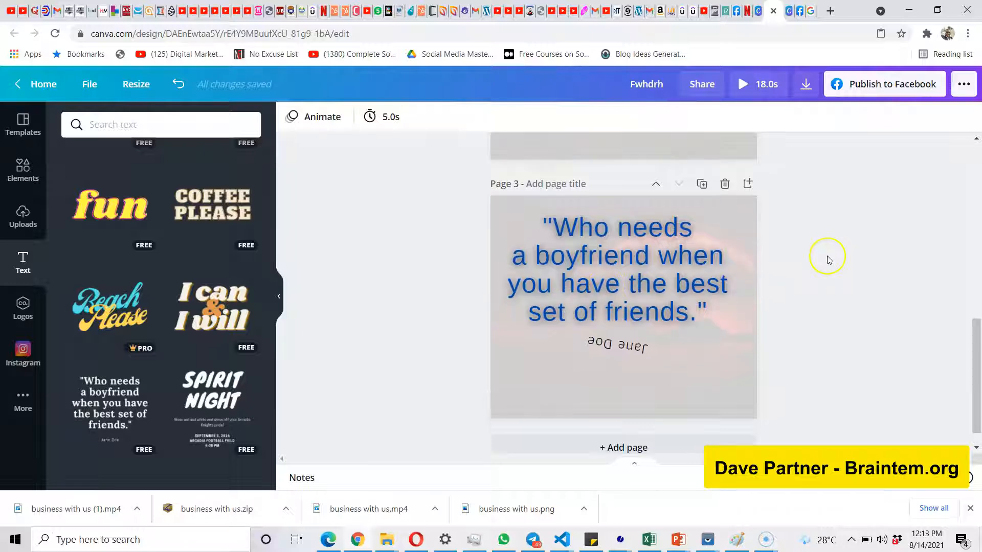
{"action": "scroll", "coordinate": [829, 260], "scroll_direction": "up", "scroll_amount": 10}
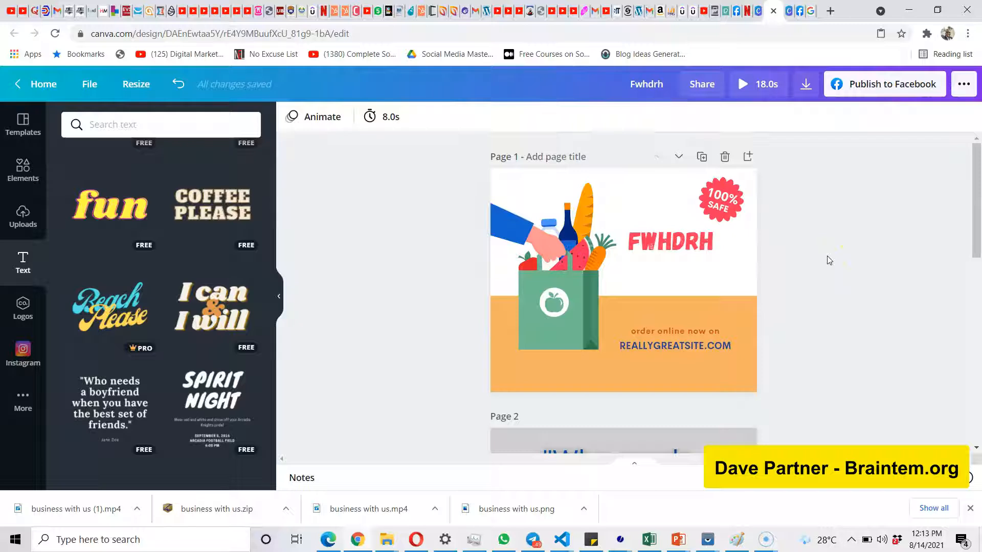
{"action": "scroll", "coordinate": [829, 260], "scroll_direction": "down", "scroll_amount": 10}
{"action": "scroll", "coordinate": [828, 260], "scroll_direction": "up", "scroll_amount": 10}
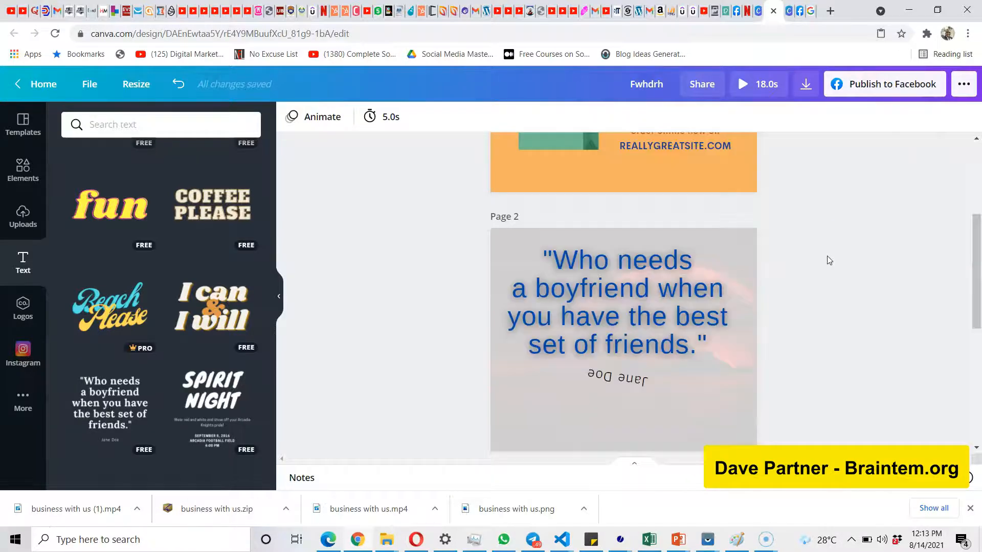
{"action": "left_click", "coordinate": [960, 86]}
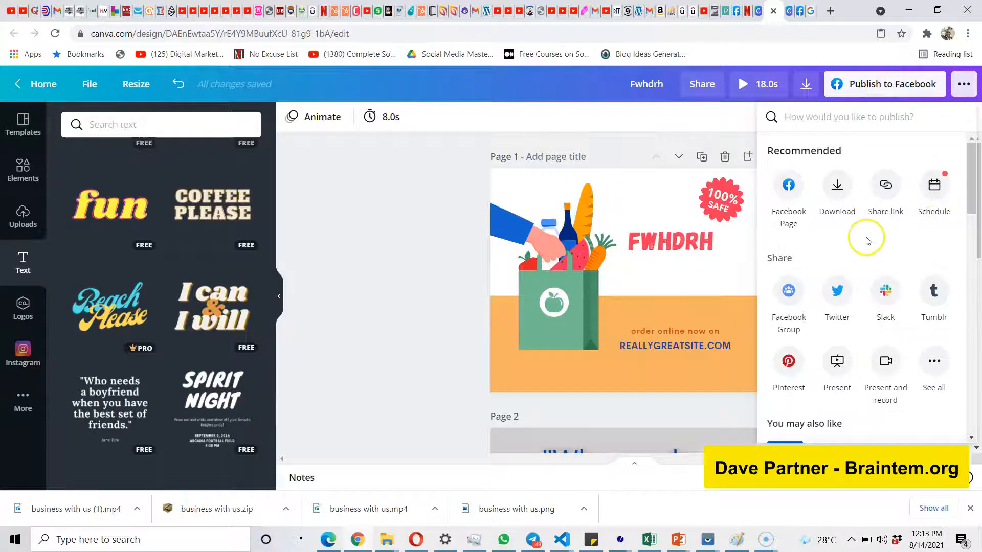
{"action": "scroll", "coordinate": [869, 240], "scroll_direction": "down", "scroll_amount": 1}
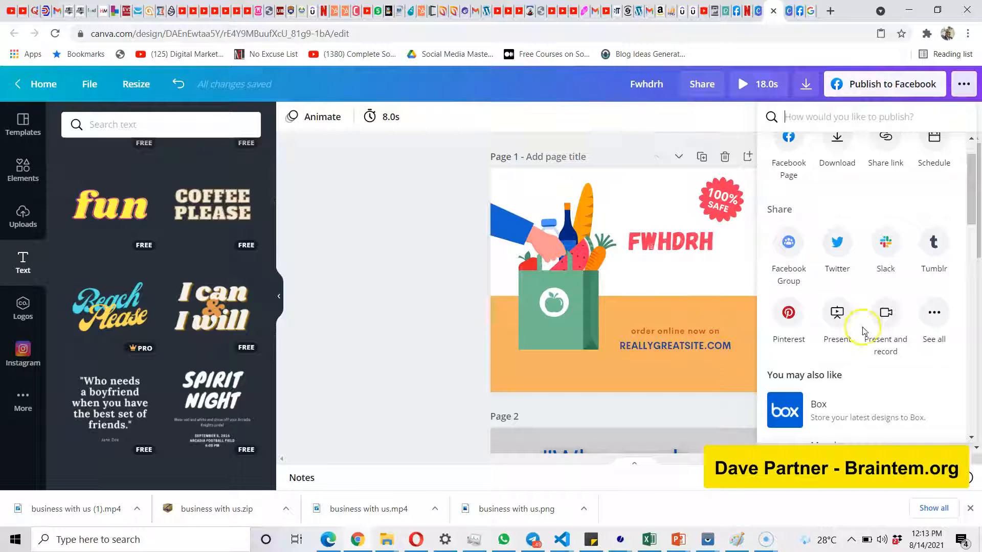
{"action": "scroll", "coordinate": [892, 342], "scroll_direction": "down", "scroll_amount": 12}
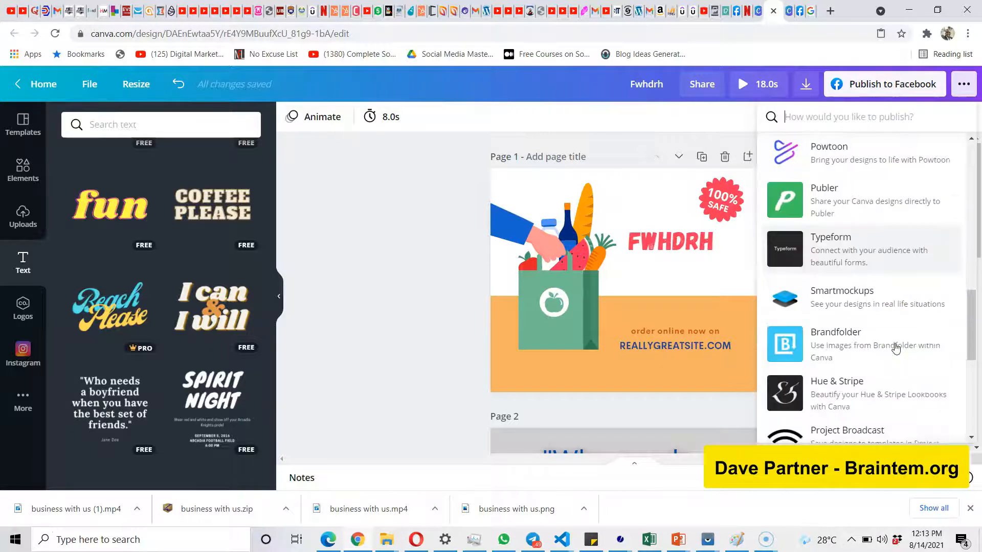
{"action": "scroll", "coordinate": [895, 347], "scroll_direction": "down", "scroll_amount": 6}
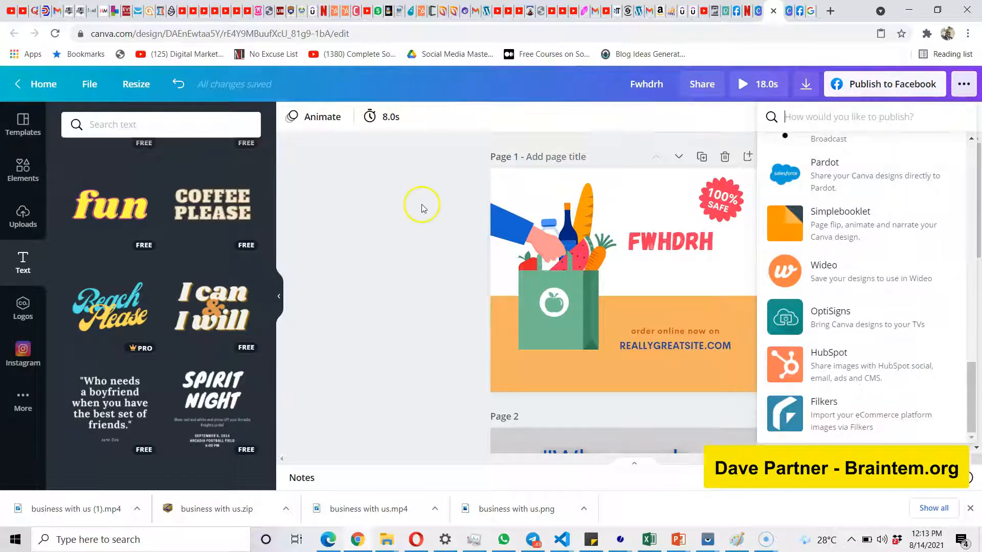
{"action": "left_click", "coordinate": [344, 277]}
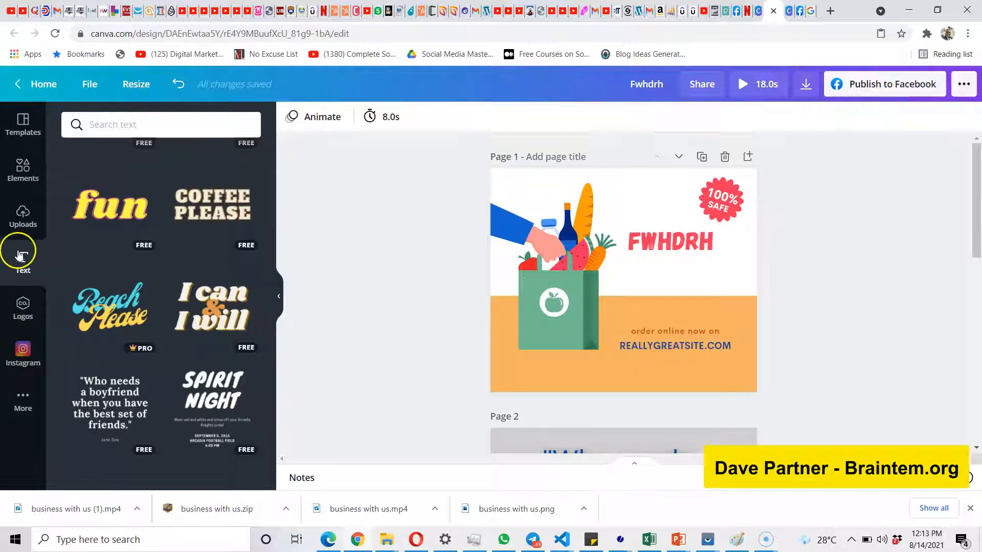
Search the elements for "youtube" and add the red YouTube logo to page 1.
{"action": "left_click", "coordinate": [23, 173]}
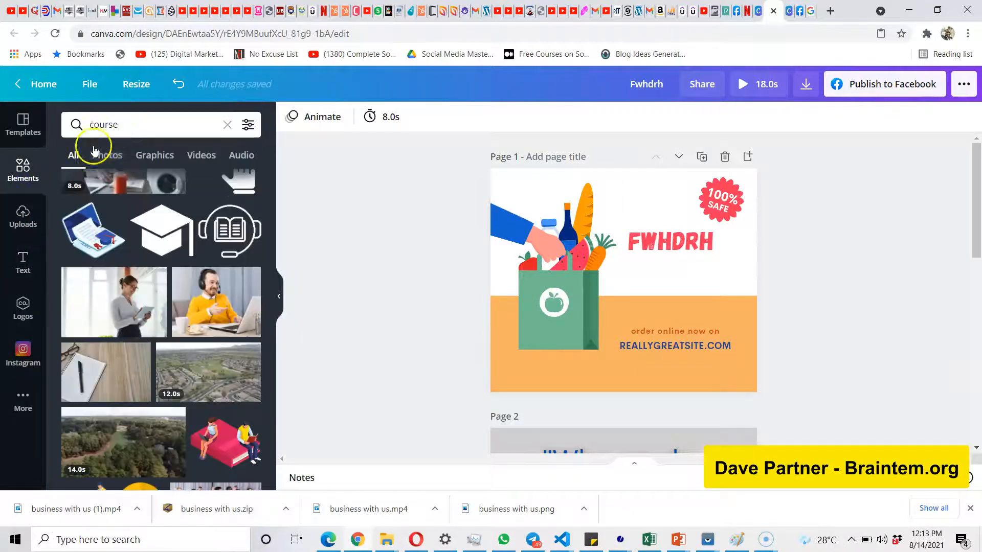
{"action": "left_click", "coordinate": [149, 125]}
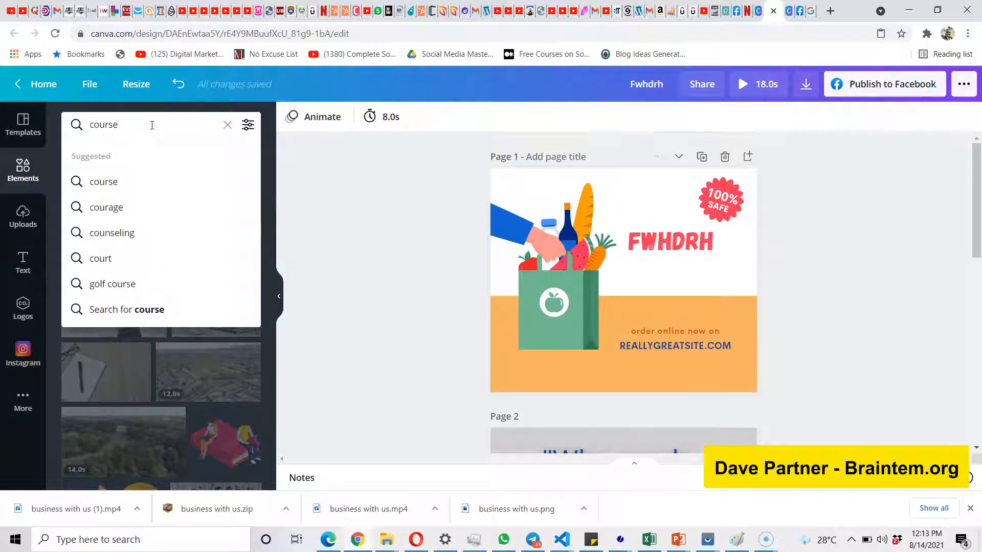
{"action": "key", "text": "BackSpace"}
{"action": "key", "text": "BackSpace"}
{"action": "key", "text": "BackSpace"}
{"action": "key", "text": "BackSpace"}
{"action": "key", "text": "BackSpace"}
{"action": "key", "text": "BackSpace"}
{"action": "type", "text": "yout"}
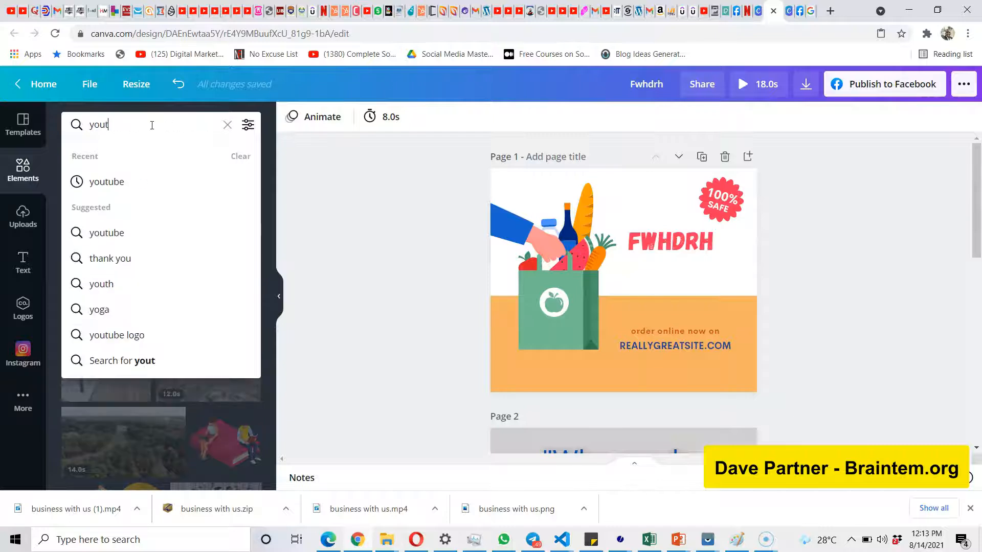
{"action": "type", "text": "br"}
{"action": "key", "text": "BackSpace"}
{"action": "key", "text": "BackSpace"}
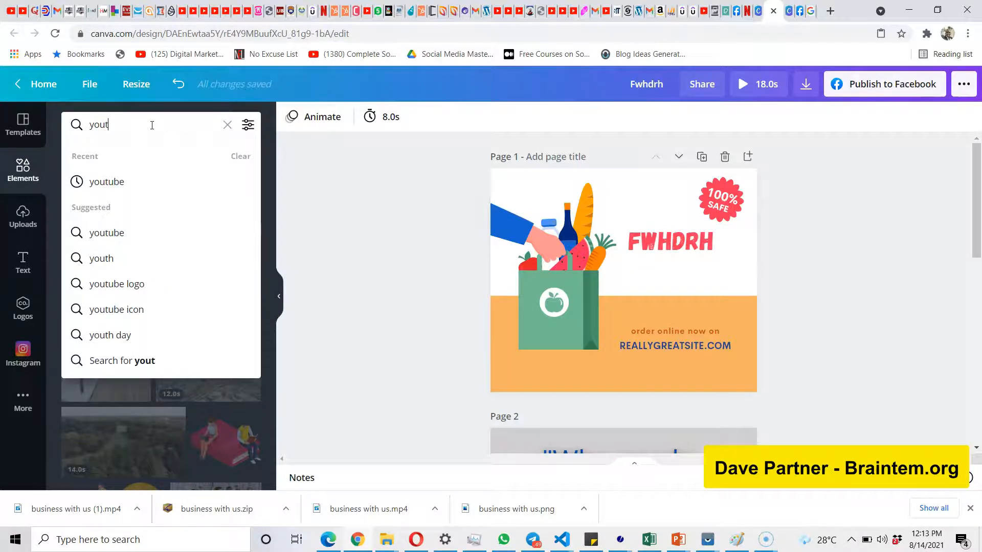
{"action": "type", "text": "ube"}
{"action": "key", "text": "Return"}
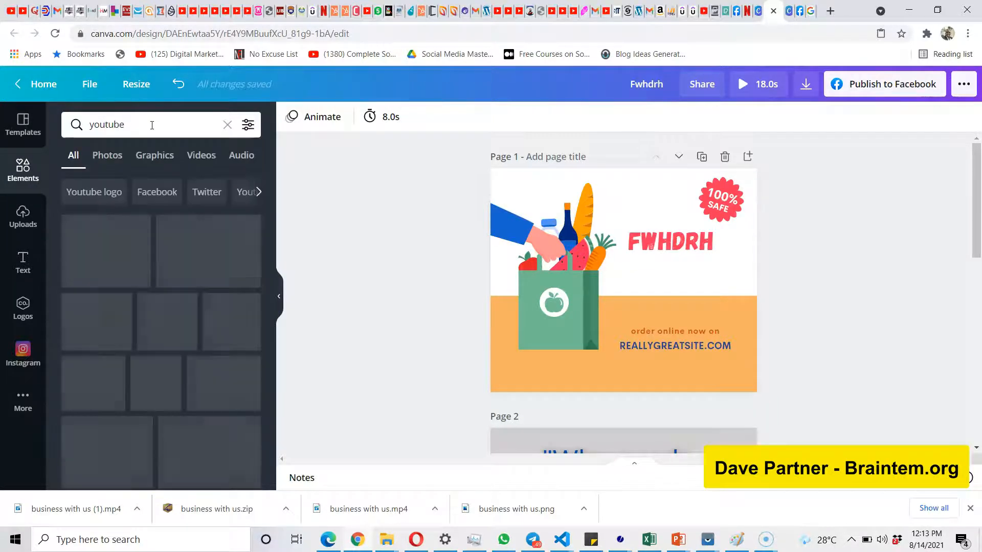
{"action": "left_click", "coordinate": [143, 230]}
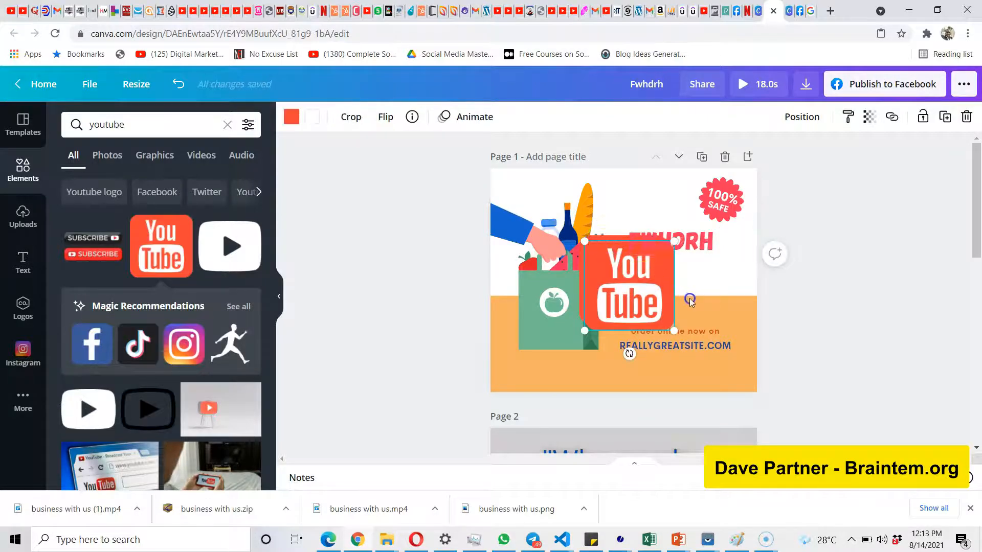
{"action": "key", "text": "ctrl+d"}
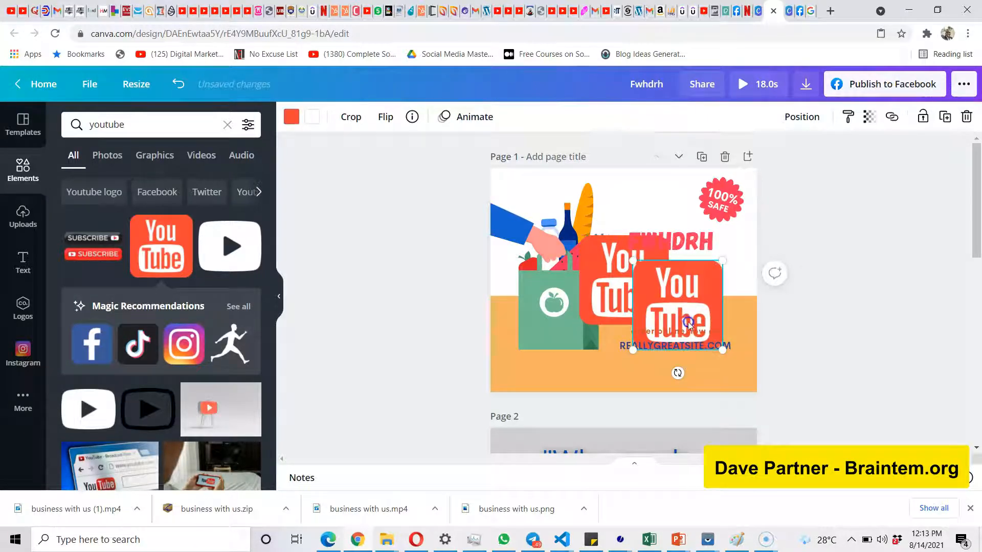
{"action": "left_click_drag", "start_coordinate": [701, 334], "coordinate": [736, 378]}
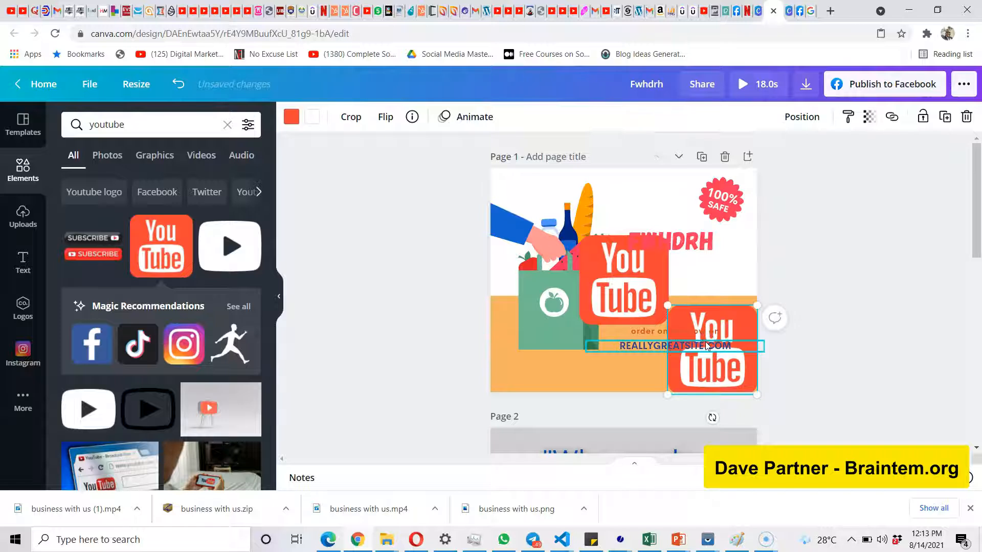
{"action": "key", "text": "Delete"}
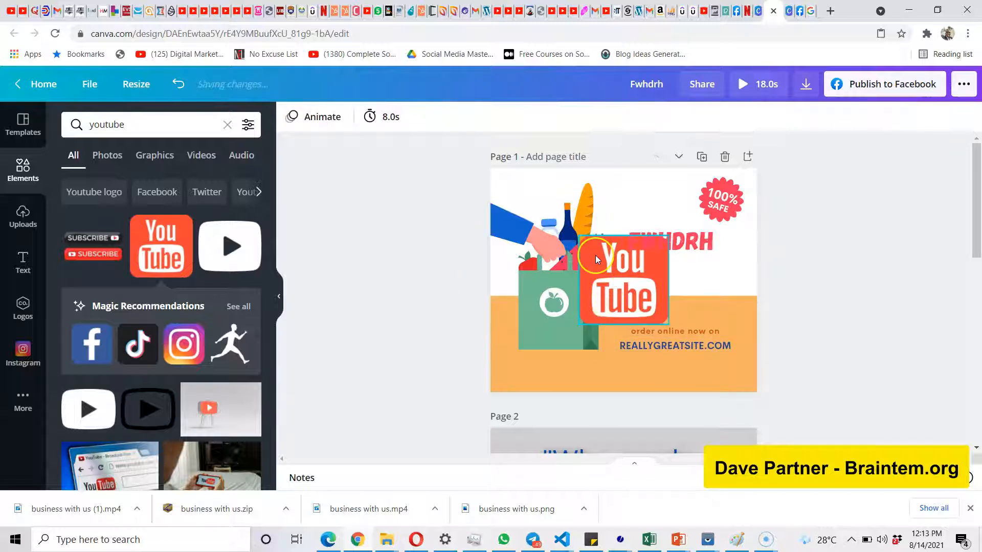
Shrink the YouTube logo to a small icon and place it below the heading, just above the orange band on page 1.
{"action": "left_click", "coordinate": [596, 257]}
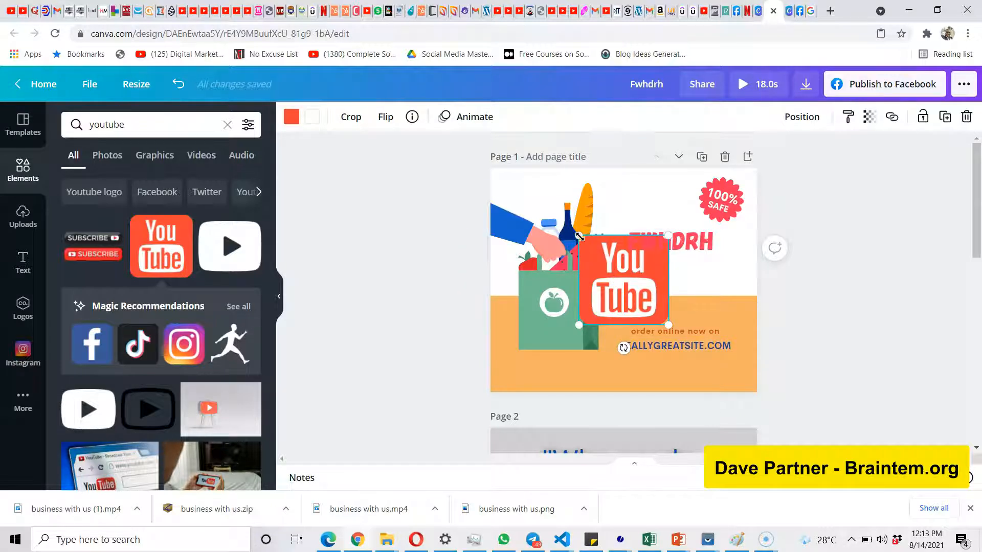
{"action": "left_click_drag", "start_coordinate": [591, 247], "coordinate": [732, 277]}
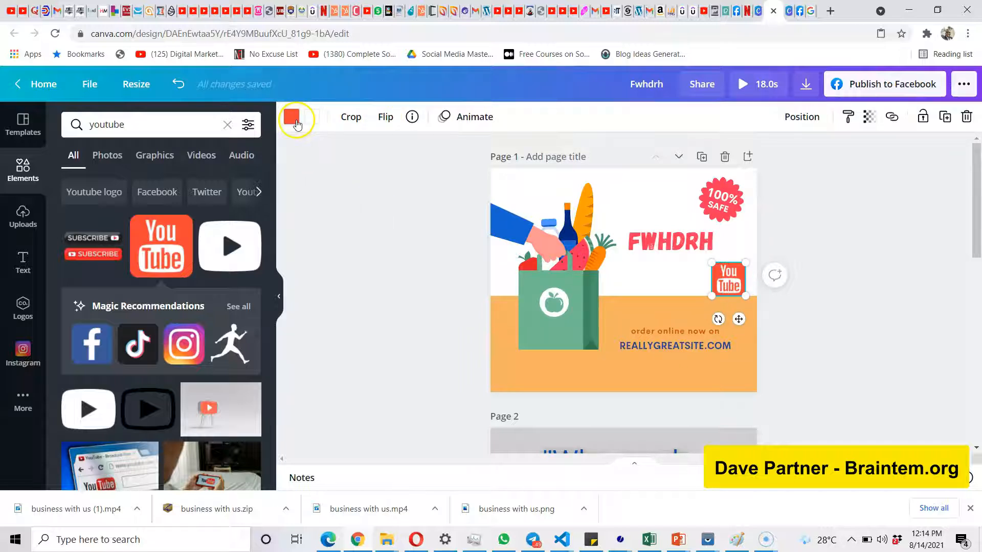
Recolor the YouTube logo on page 1 from the default colors, trying purple before settling on dark blue.
{"action": "left_click", "coordinate": [292, 118]}
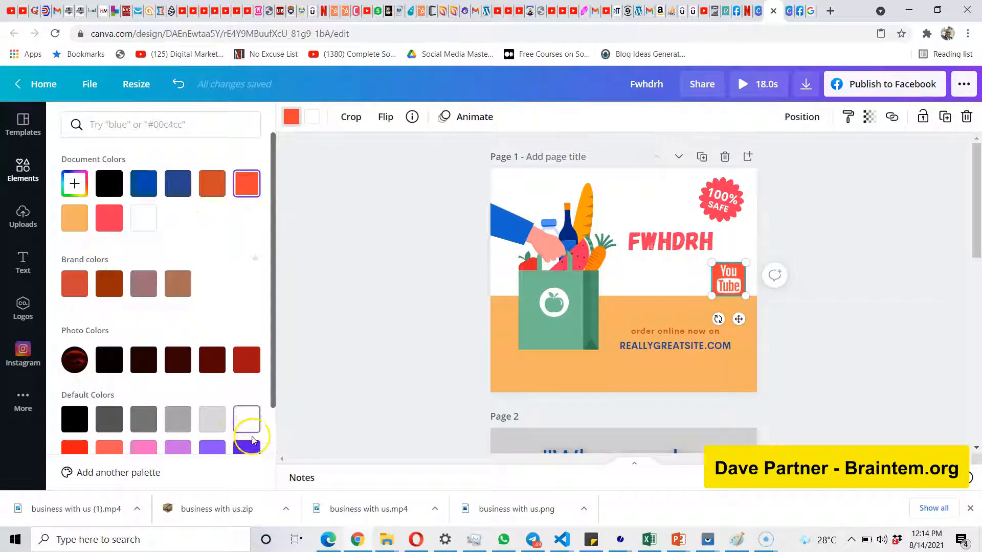
{"action": "left_click", "coordinate": [250, 449]}
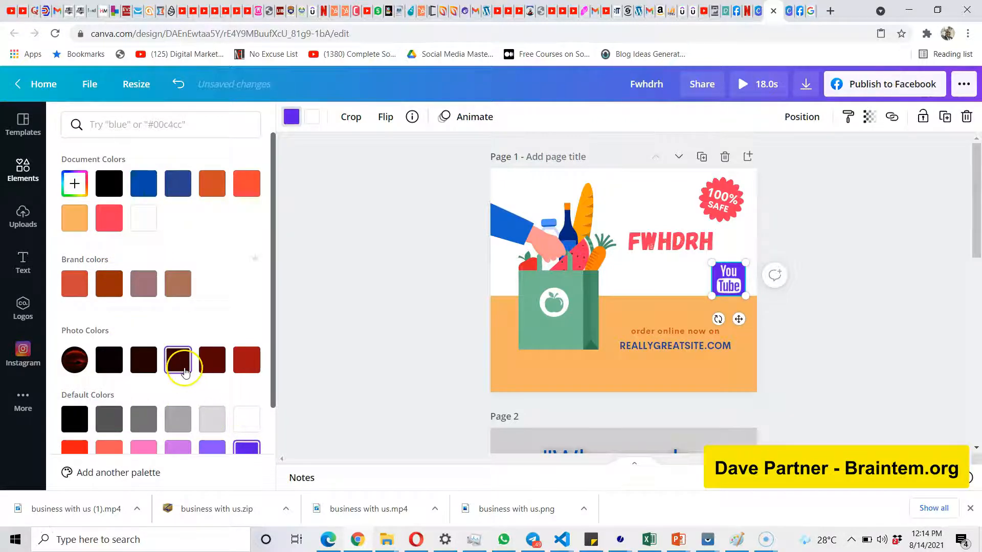
{"action": "scroll", "coordinate": [182, 363], "scroll_direction": "down", "scroll_amount": 2}
{"action": "left_click", "coordinate": [238, 388]}
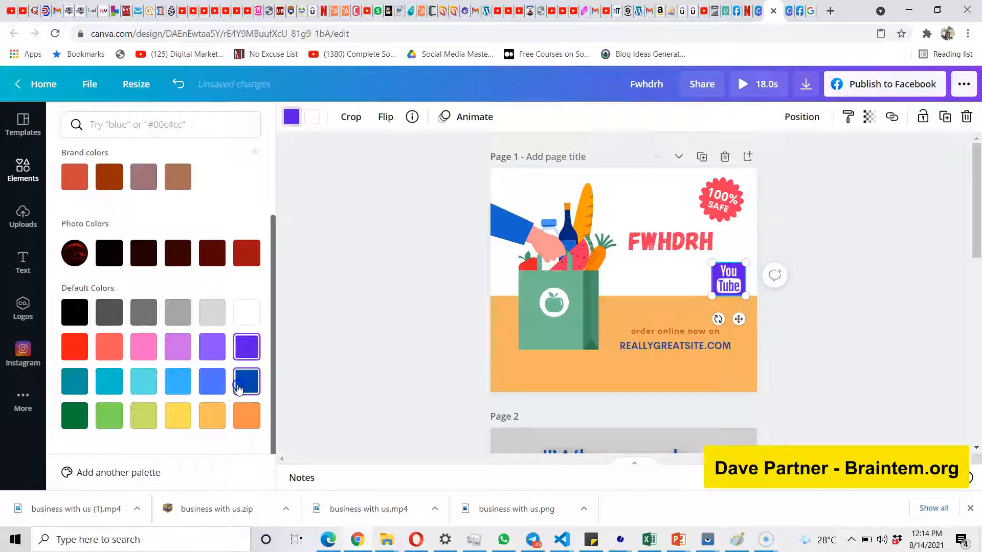
{"action": "left_click", "coordinate": [338, 327]}
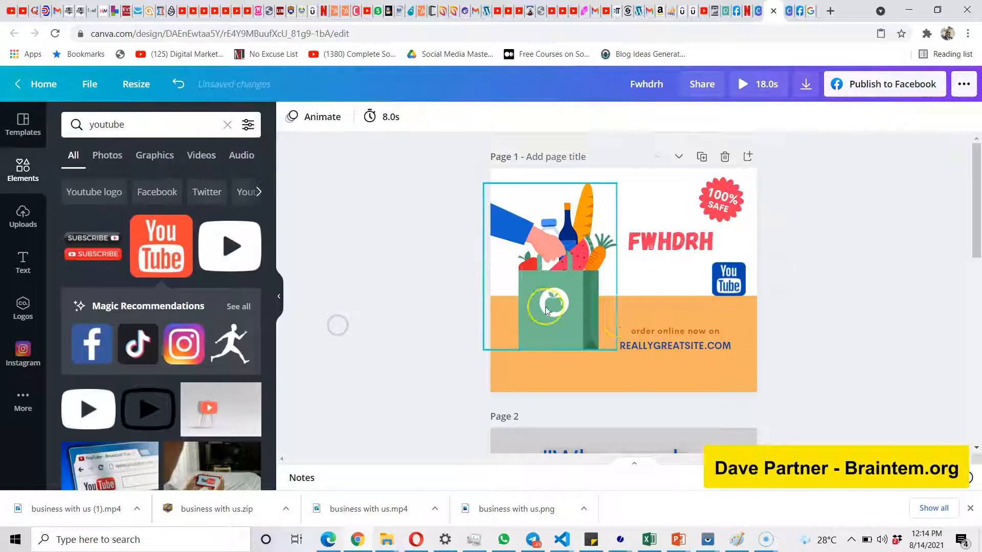
Search the elements for "man singing" and browse the photo results.
{"action": "scroll", "coordinate": [207, 301], "scroll_direction": "down", "scroll_amount": 10}
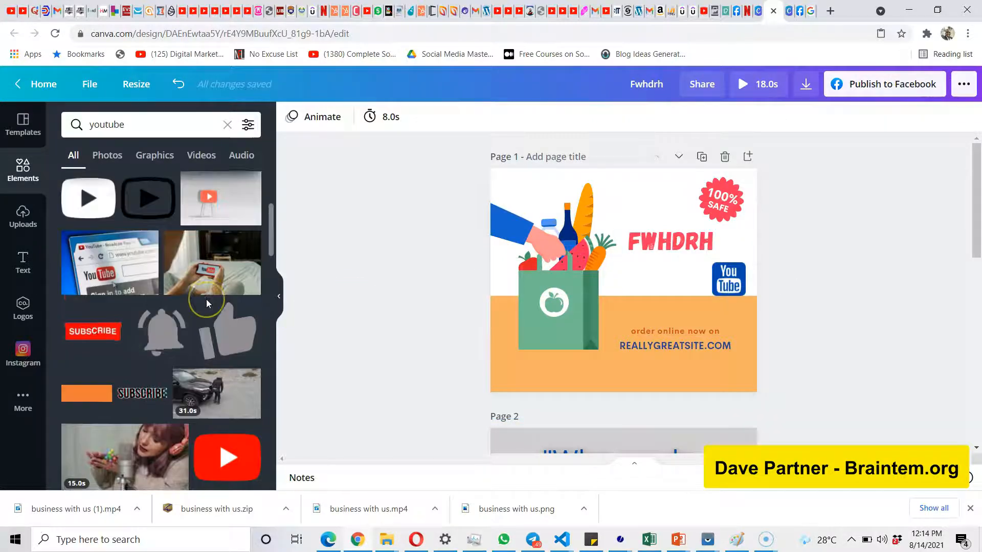
{"action": "scroll", "coordinate": [206, 302], "scroll_direction": "down", "scroll_amount": 5}
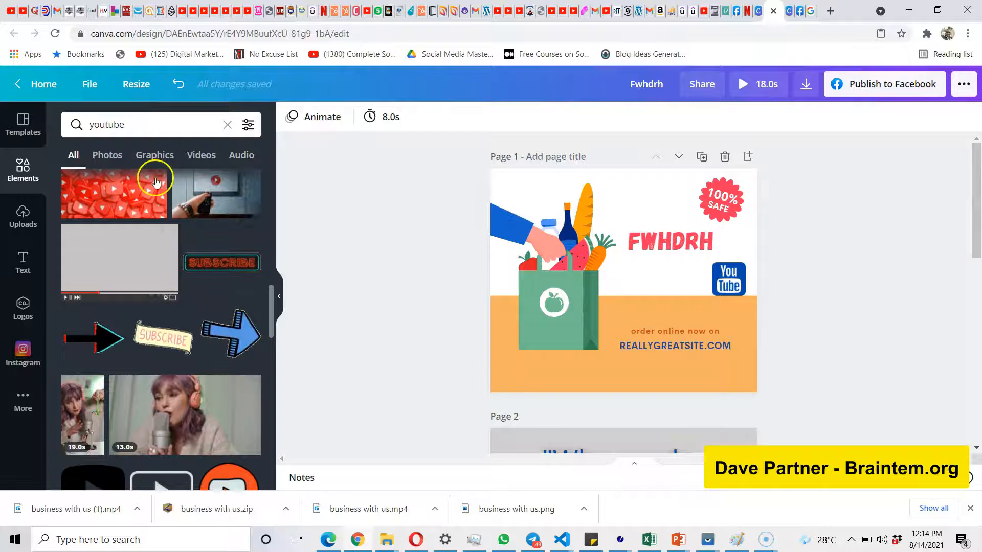
{"action": "left_click", "coordinate": [171, 128]}
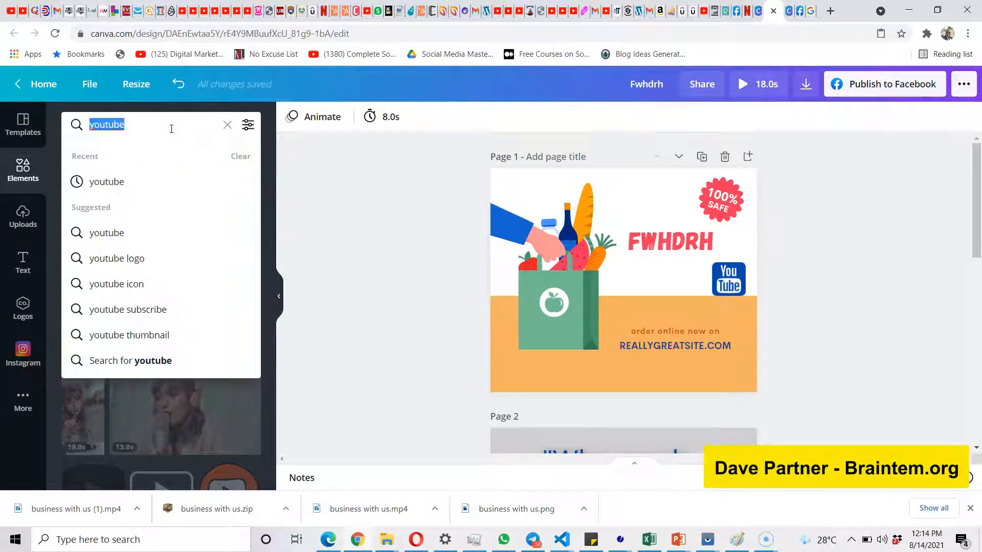
{"action": "type", "text": "man si"}
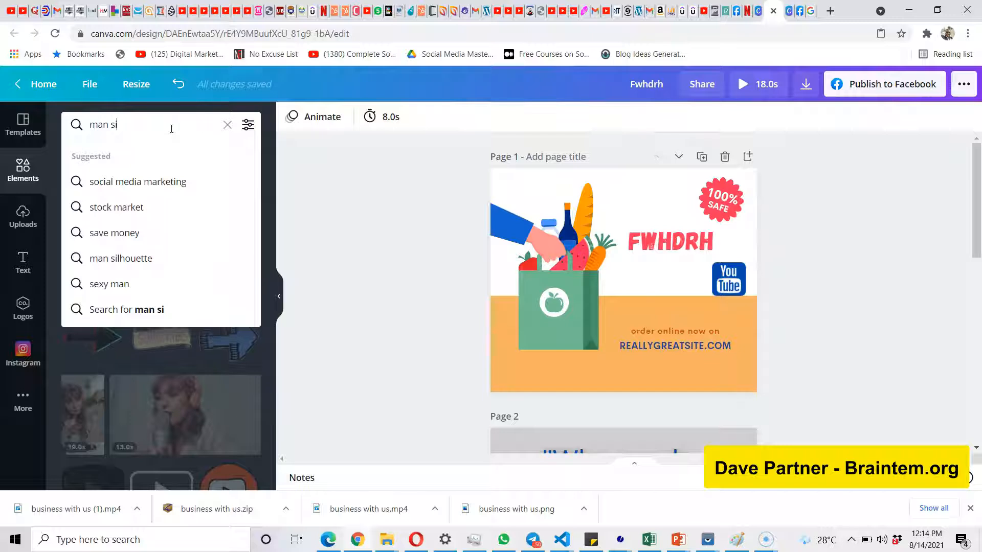
{"action": "type", "text": "nging"}
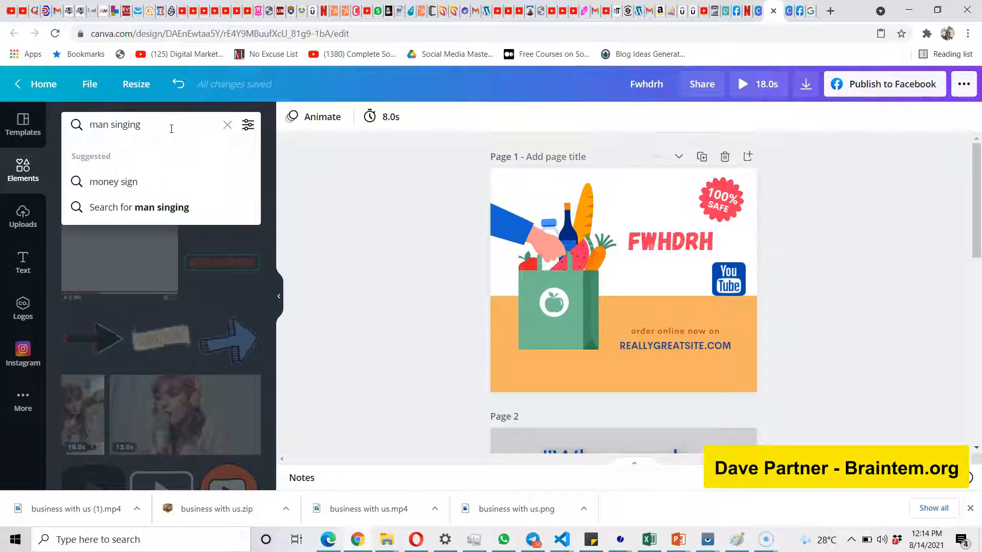
{"action": "key", "text": "Return"}
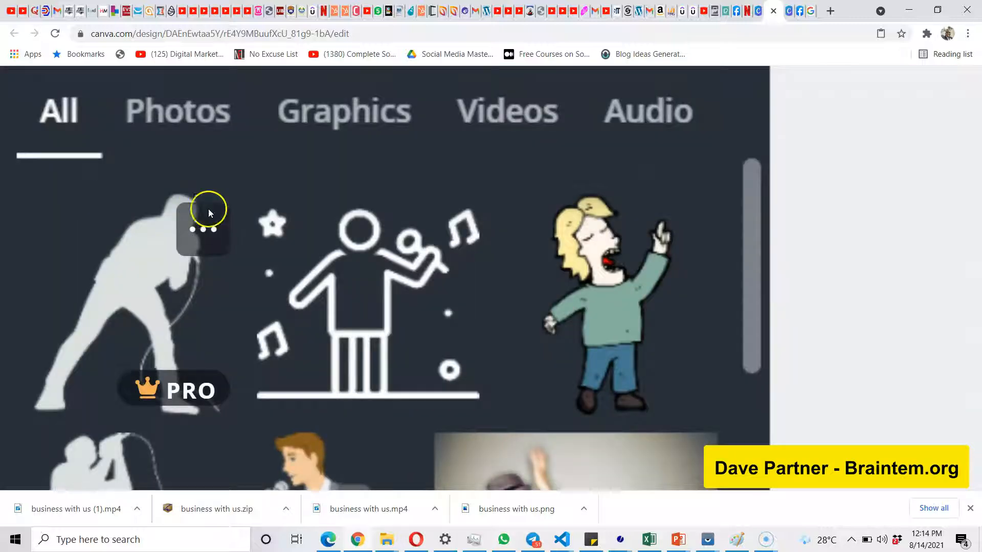
{"action": "scroll", "coordinate": [736, 259], "scroll_direction": "down", "scroll_amount": 3}
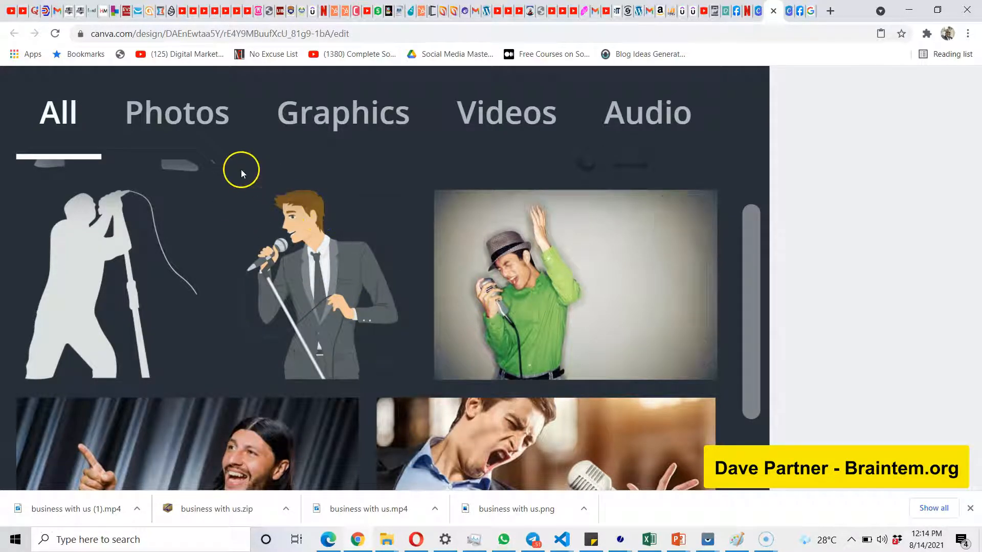
{"action": "left_click", "coordinate": [184, 130]}
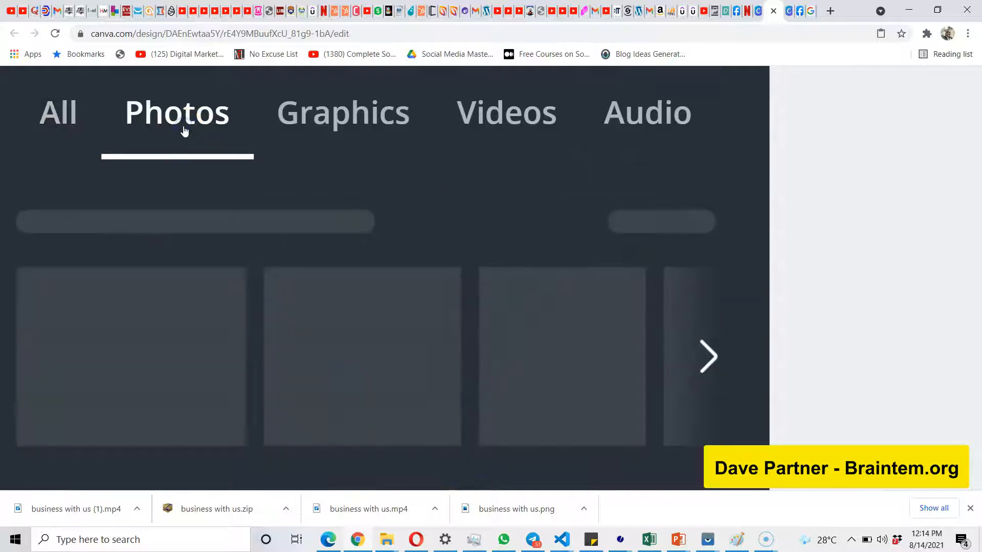
{"action": "scroll", "coordinate": [303, 313], "scroll_direction": "down", "scroll_amount": 10}
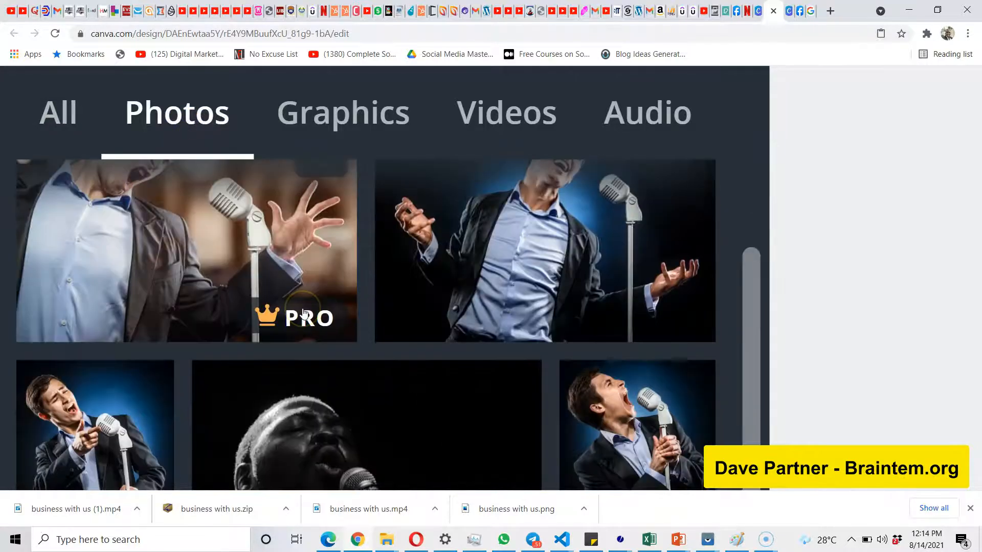
{"action": "scroll", "coordinate": [303, 313], "scroll_direction": "down", "scroll_amount": 10}
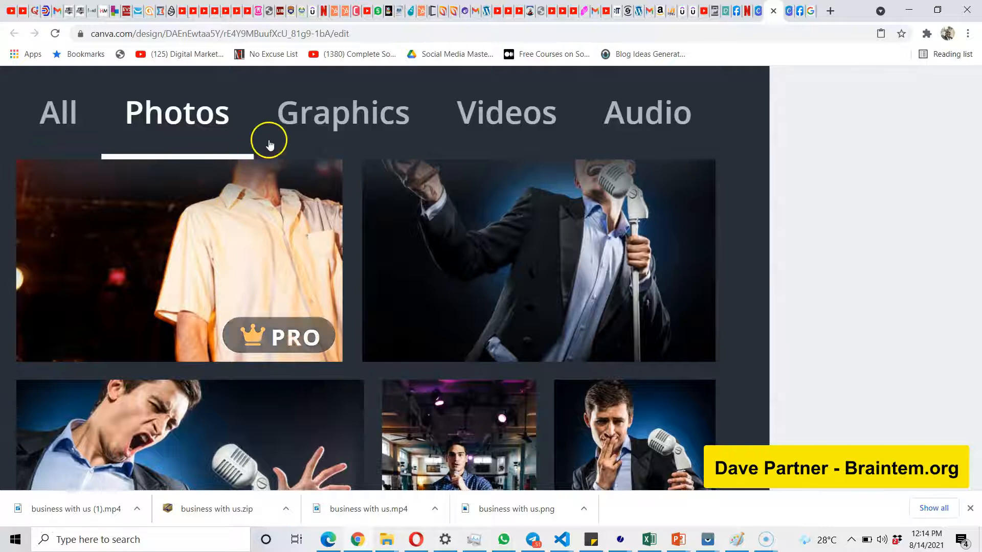
Browse the graphics for "man singing" and add the man in a gray suit singing into a microphone to page 1.
{"action": "left_click", "coordinate": [319, 131]}
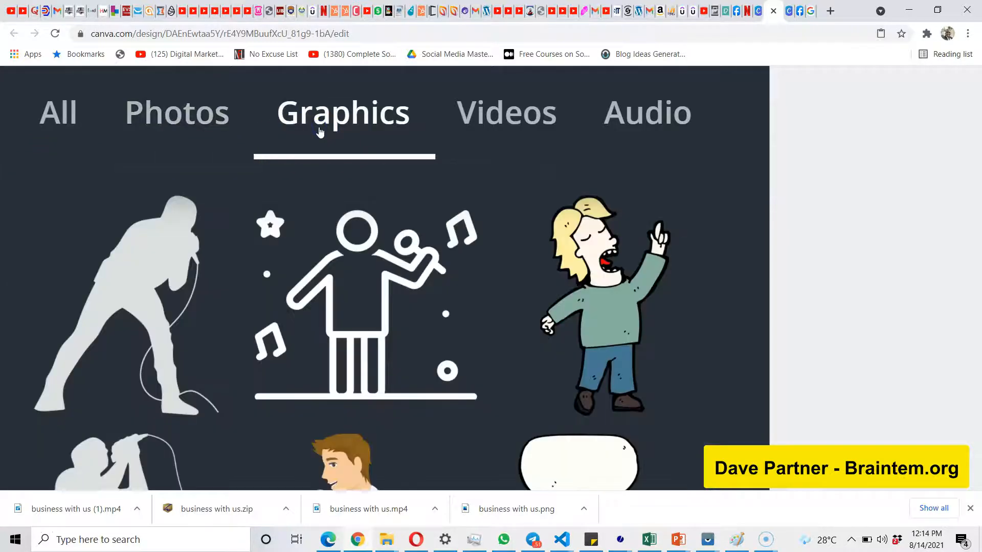
{"action": "scroll", "coordinate": [329, 307], "scroll_direction": "down", "scroll_amount": 12}
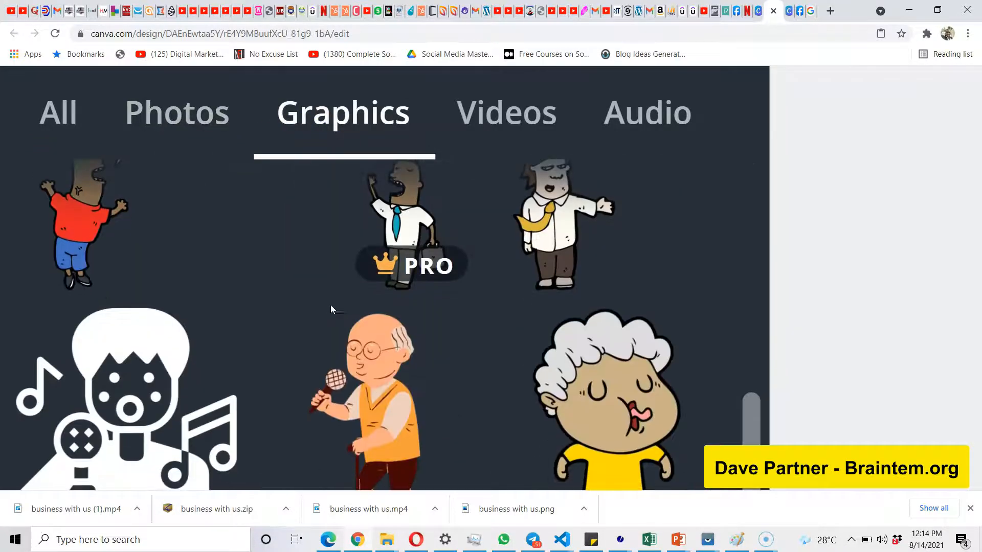
{"action": "scroll", "coordinate": [331, 305], "scroll_direction": "down", "scroll_amount": 5}
{"action": "scroll", "coordinate": [332, 310], "scroll_direction": "up", "scroll_amount": 7}
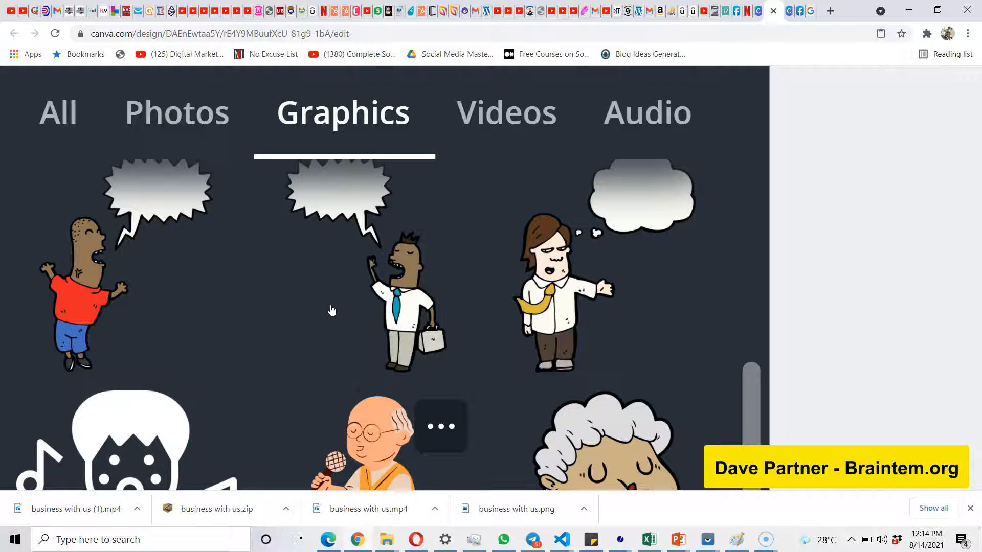
{"action": "scroll", "coordinate": [332, 310], "scroll_direction": "up", "scroll_amount": 4}
{"action": "left_click", "coordinate": [351, 274]}
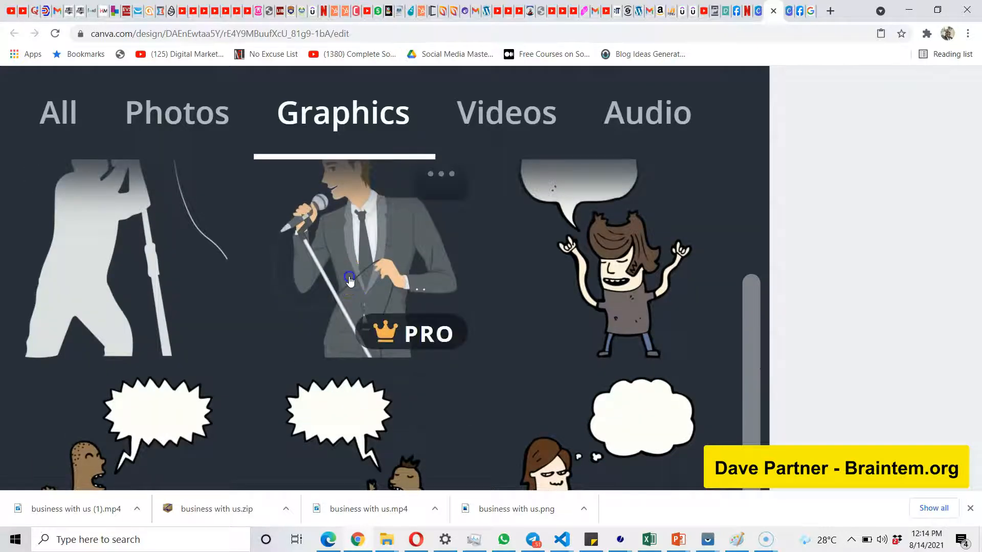
{"action": "left_click", "coordinate": [410, 182]}
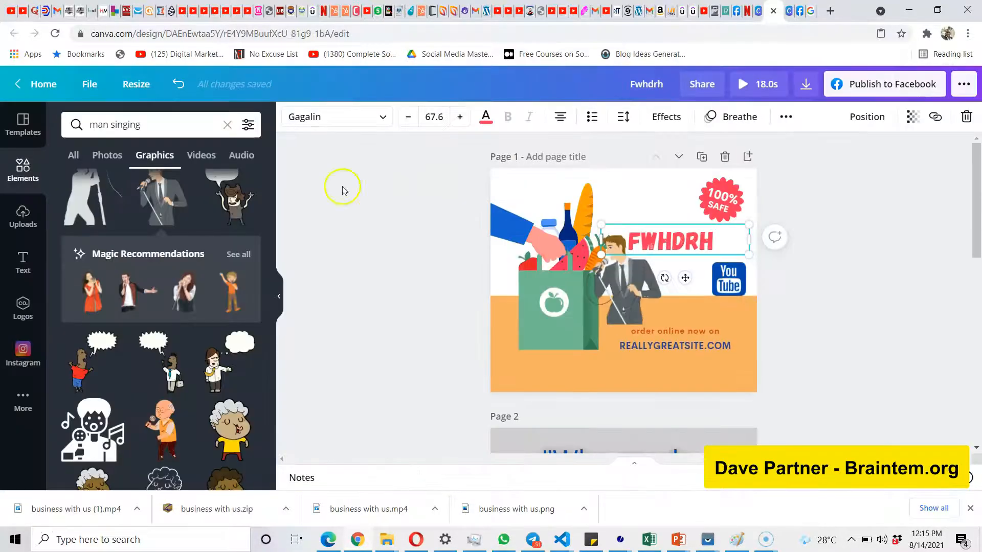
Examine the video and audio results for "man singing".
{"action": "left_click", "coordinate": [199, 156]}
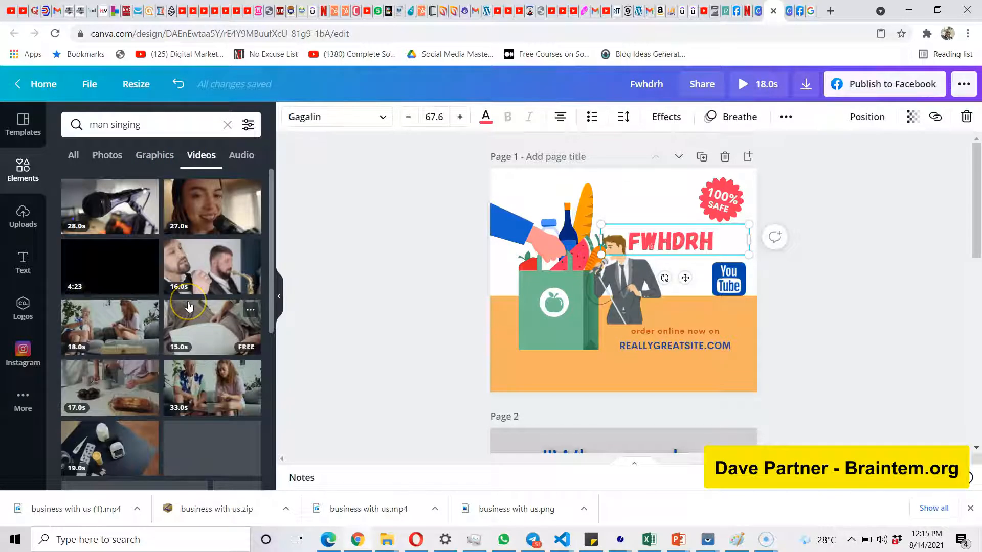
{"action": "scroll", "coordinate": [188, 305], "scroll_direction": "down", "scroll_amount": 10}
{"action": "scroll", "coordinate": [188, 304], "scroll_direction": "down", "scroll_amount": 10}
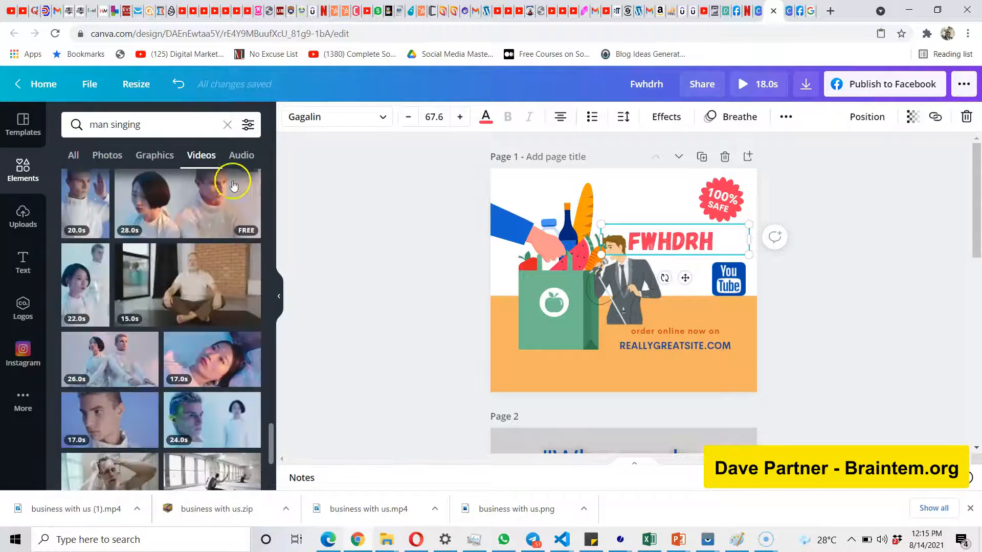
{"action": "left_click", "coordinate": [241, 156]}
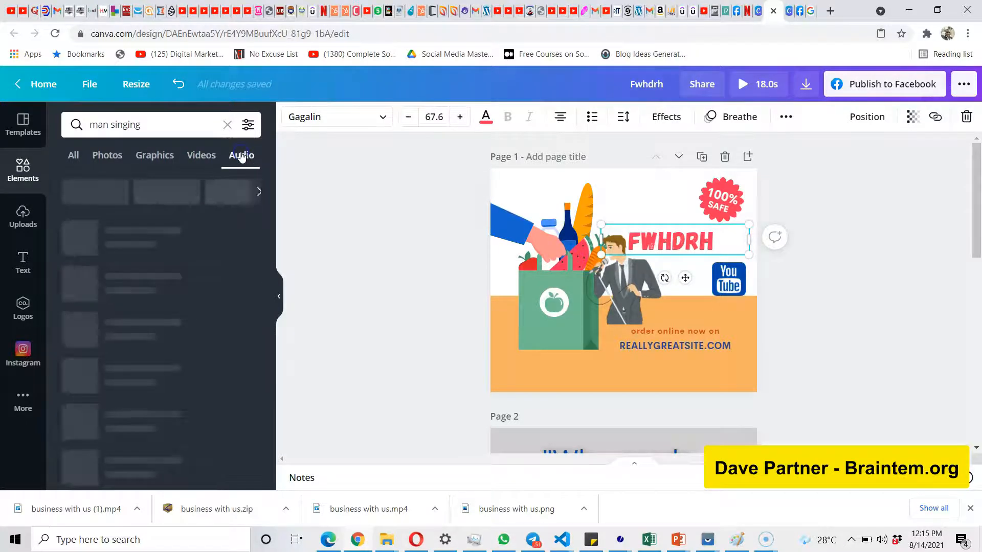
{"action": "scroll", "coordinate": [196, 373], "scroll_direction": "down", "scroll_amount": 3}
{"action": "scroll", "coordinate": [196, 374], "scroll_direction": "down", "scroll_amount": 5}
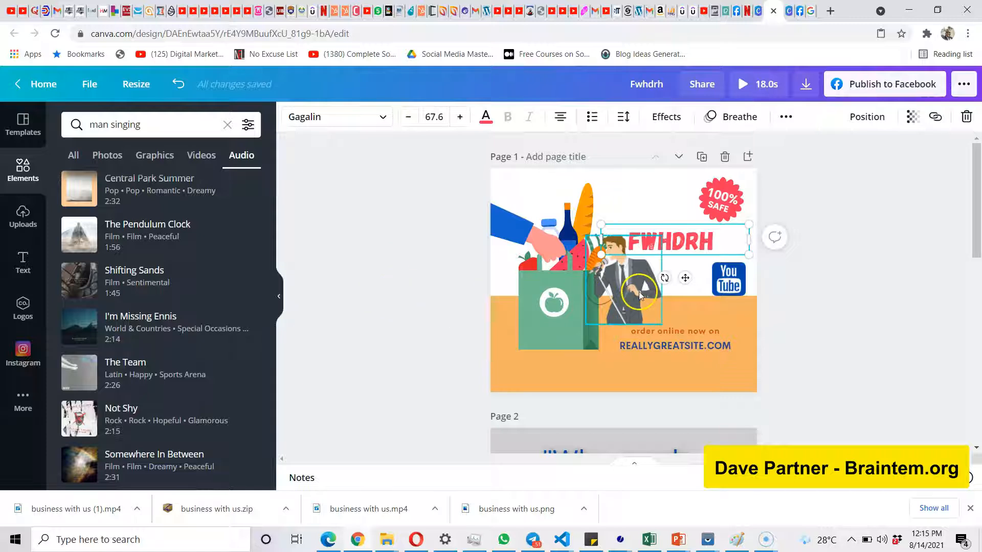
Examine the copy, delete and layer-order options for the singing man graphic on page 1.
{"action": "left_click", "coordinate": [630, 278]}
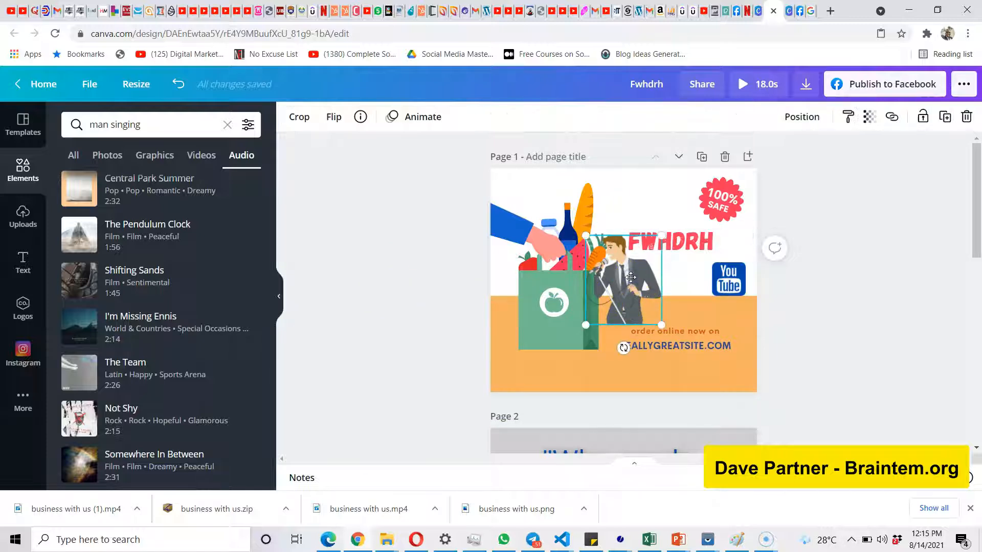
{"action": "double_click", "coordinate": [630, 277]}
{"action": "right_click", "coordinate": [632, 281]}
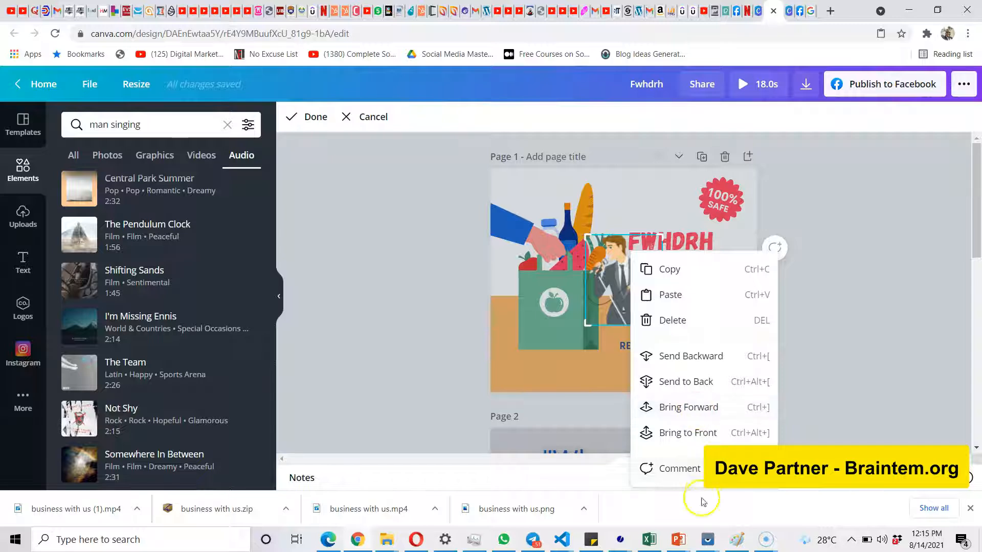
{"action": "left_click", "coordinate": [608, 294]}
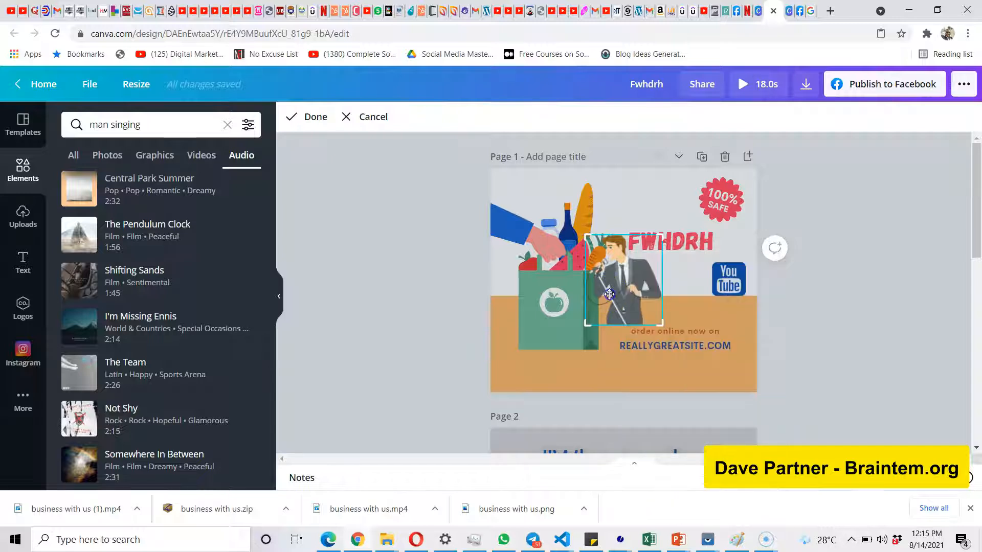
{"action": "left_click", "coordinate": [829, 215]}
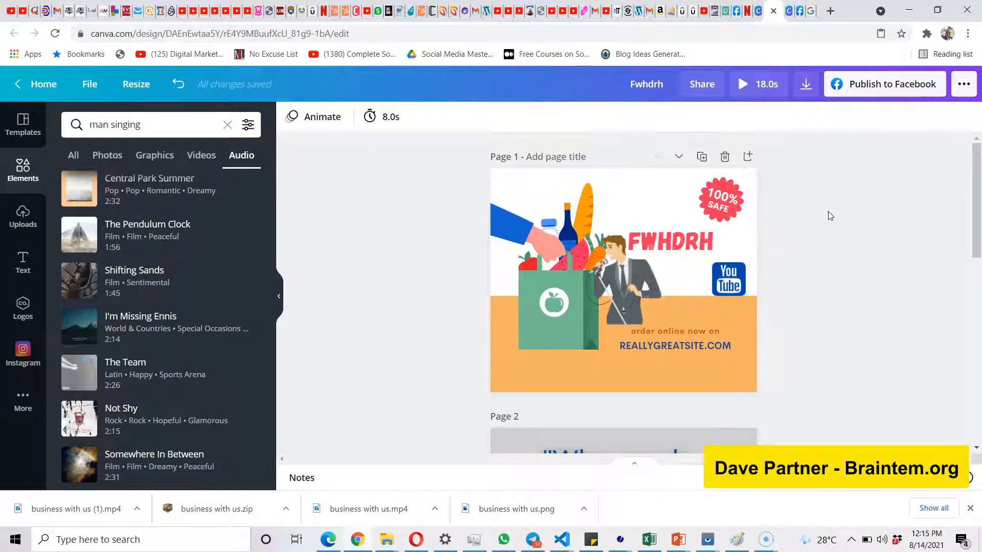
{"action": "left_click", "coordinate": [728, 260]}
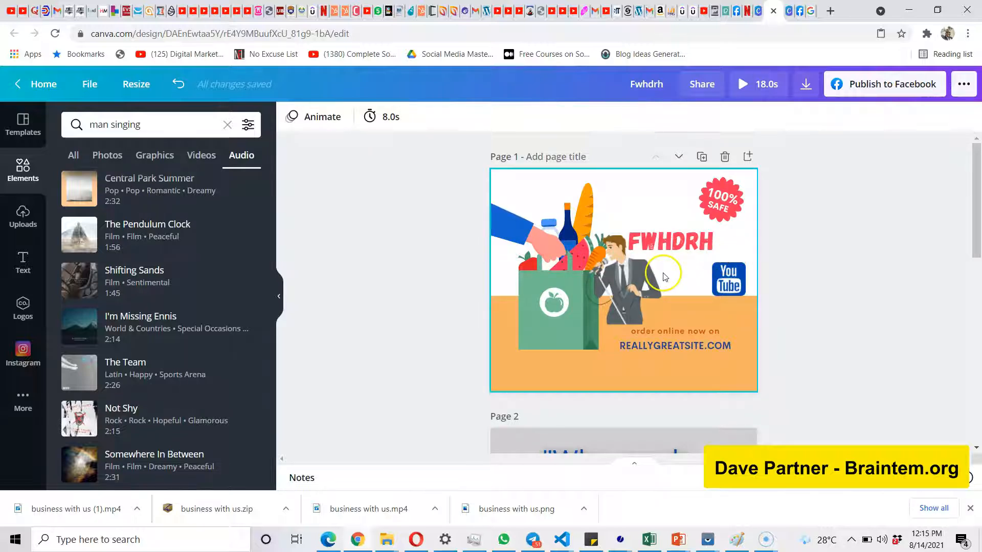
{"action": "left_click", "coordinate": [410, 241]}
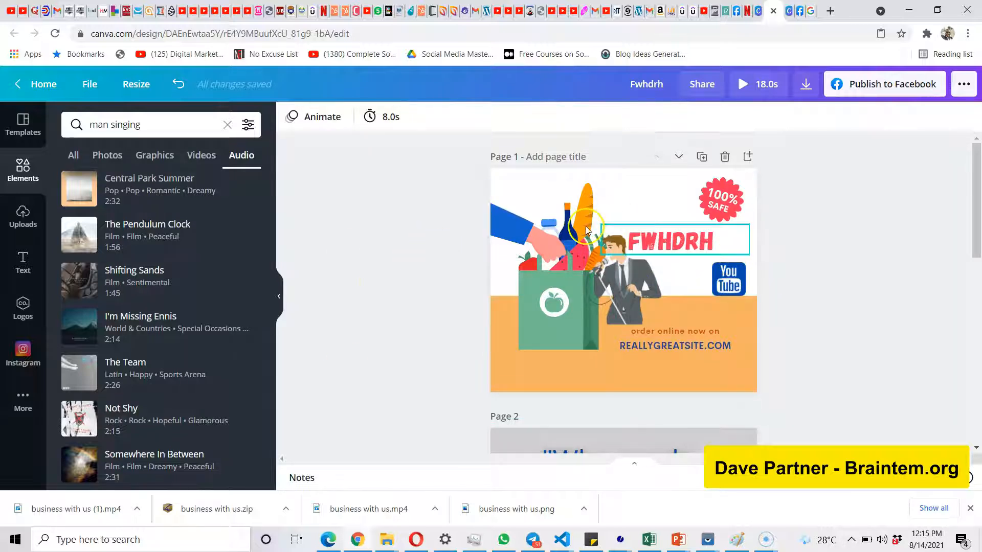
Look over the additional Canva content, apps and integrations, and go to the home page at canva.com.
{"action": "left_click", "coordinate": [28, 396]}
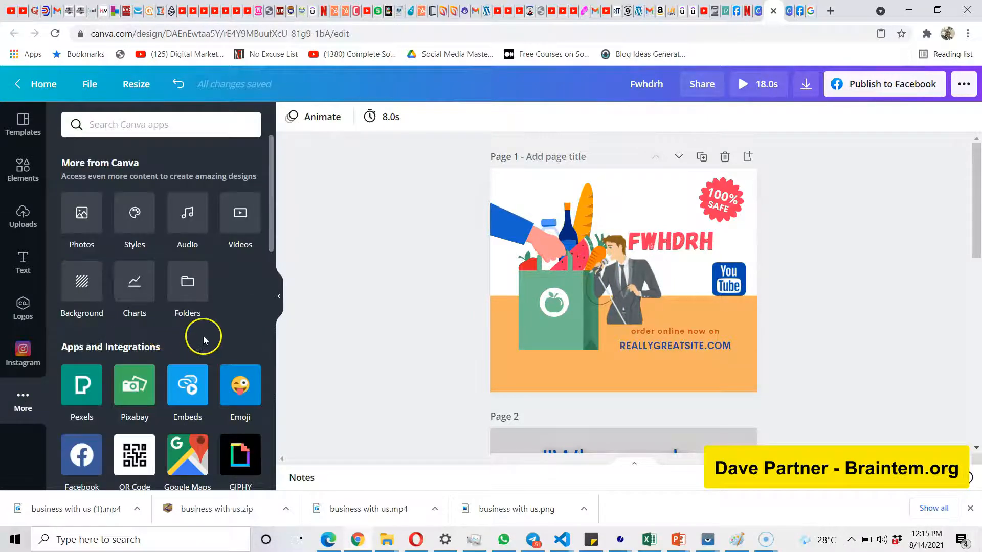
{"action": "scroll", "coordinate": [204, 336], "scroll_direction": "down", "scroll_amount": 3}
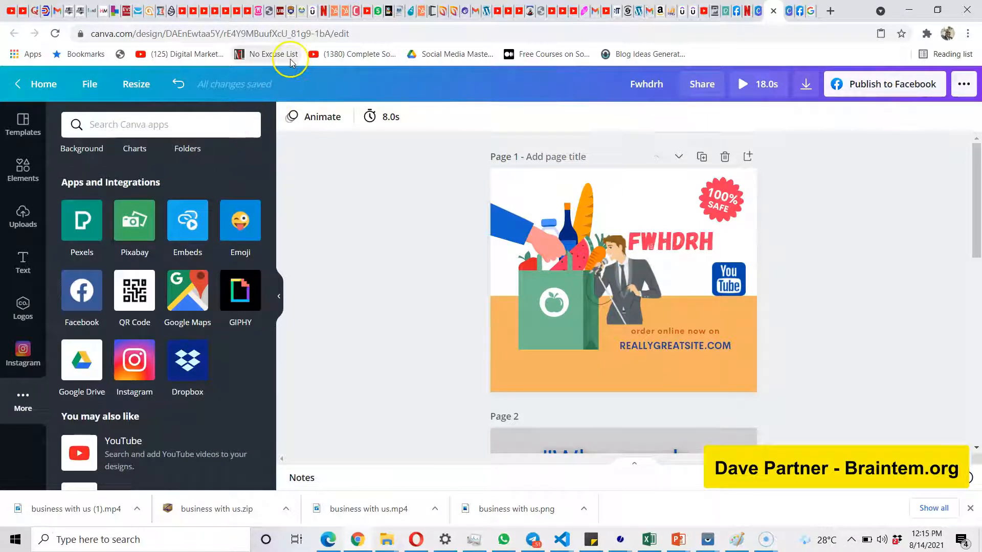
{"action": "left_click", "coordinate": [296, 35]}
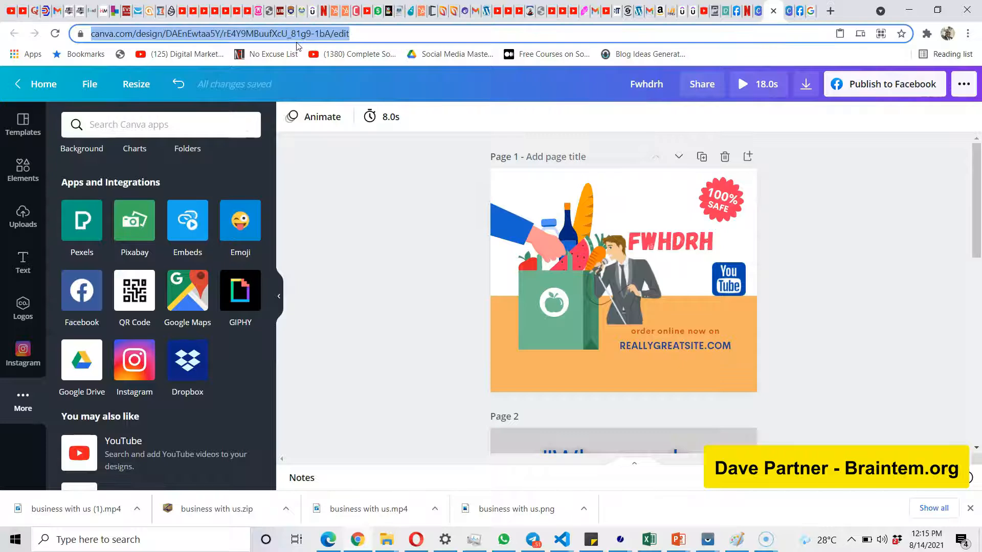
{"action": "type", "text": "canva.com"}
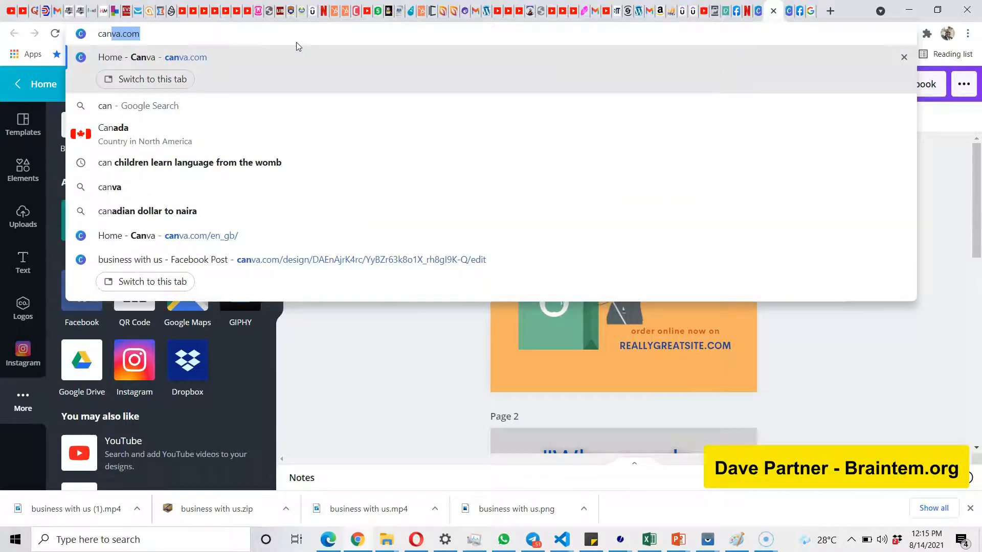
{"action": "key", "text": "Return"}
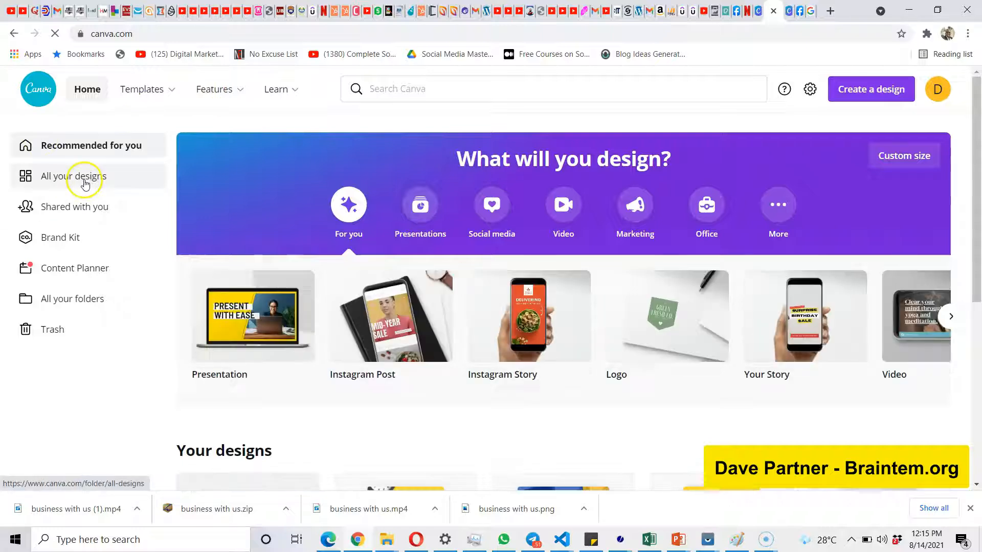
{"action": "scroll", "coordinate": [85, 183], "scroll_direction": "up", "scroll_amount": 5}
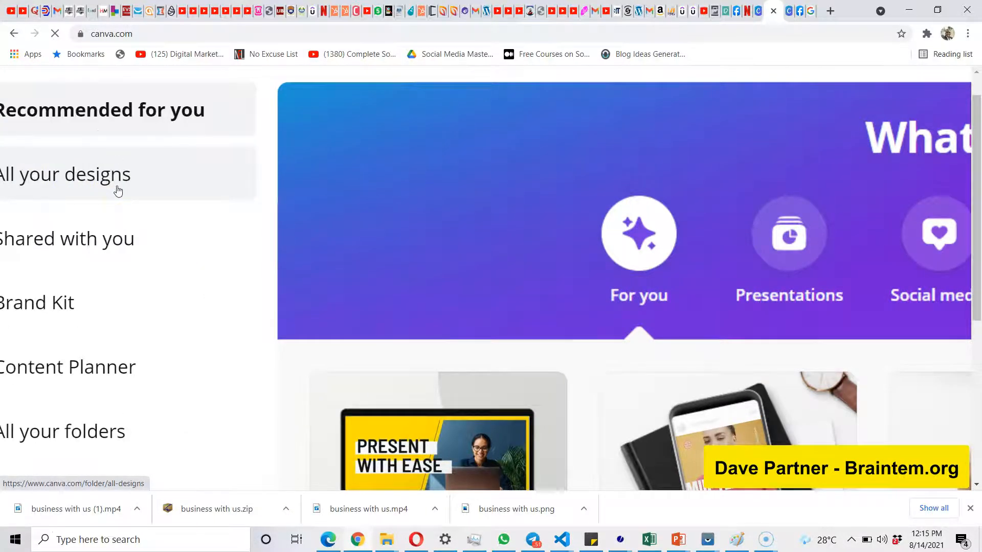
Look over the home page and switch back to the "business with us" Facebook Post design.
{"action": "scroll", "coordinate": [200, 216], "scroll_direction": "down", "scroll_amount": 5}
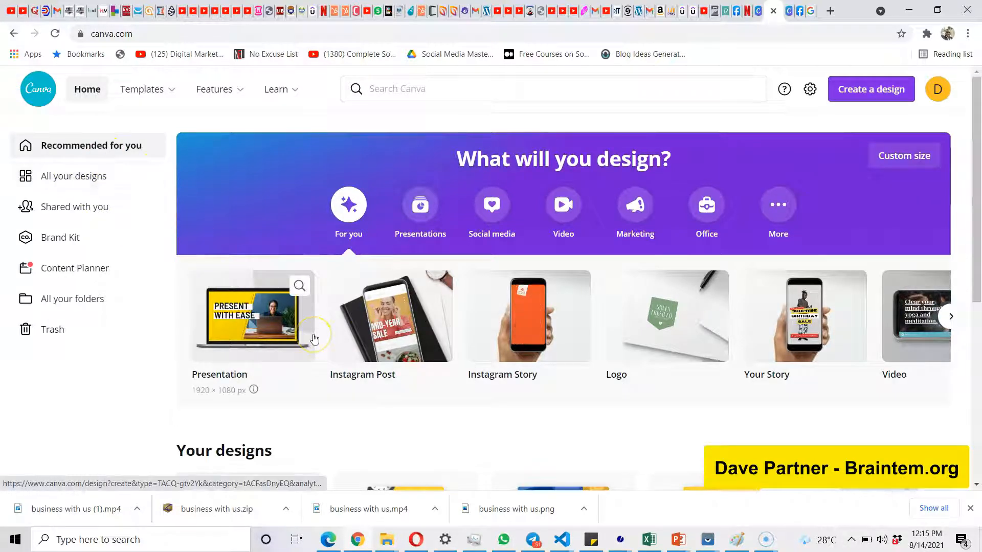
{"action": "scroll", "coordinate": [314, 339], "scroll_direction": "down", "scroll_amount": 5}
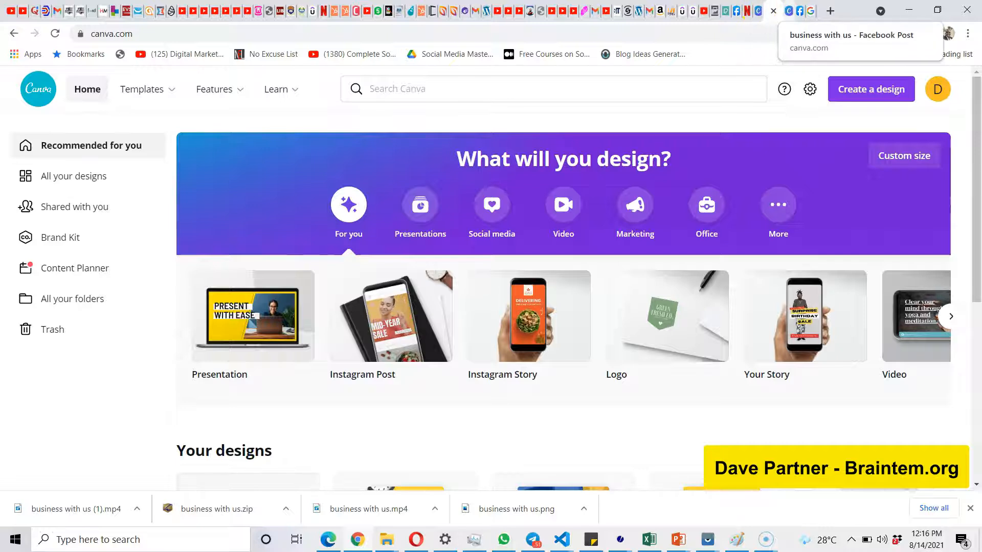
{"action": "left_click", "coordinate": [789, 10]}
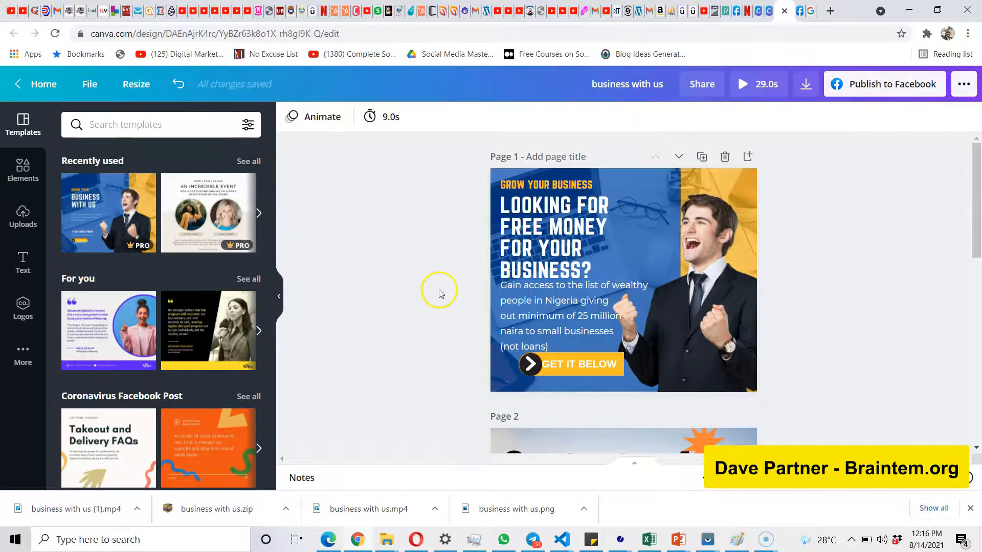
Examine the layouts of pages 1 to 3 of the "business with us" design.
{"action": "scroll", "coordinate": [439, 290], "scroll_direction": "up", "scroll_amount": 5}
{"action": "scroll", "coordinate": [439, 289], "scroll_direction": "right", "scroll_amount": 6}
{"action": "scroll", "coordinate": [439, 290], "scroll_direction": "up", "scroll_amount": 2}
{"action": "scroll", "coordinate": [438, 289], "scroll_direction": "left", "scroll_amount": 1}
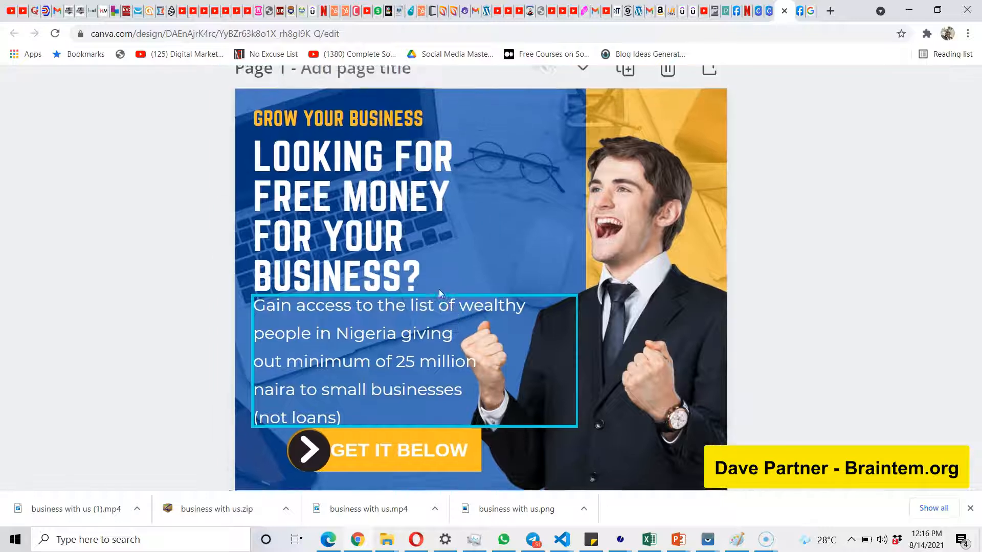
{"action": "scroll", "coordinate": [439, 289], "scroll_direction": "down", "scroll_amount": 2}
{"action": "scroll", "coordinate": [439, 292], "scroll_direction": "down", "scroll_amount": 2}
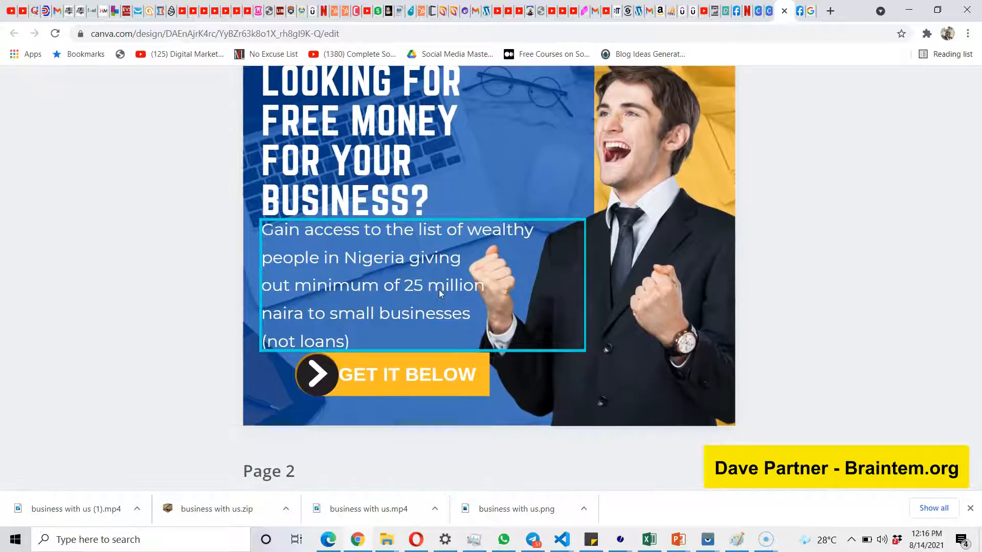
{"action": "scroll", "coordinate": [439, 293], "scroll_direction": "up", "scroll_amount": 1}
{"action": "scroll", "coordinate": [666, 294], "scroll_direction": "down", "scroll_amount": 2}
{"action": "scroll", "coordinate": [666, 290], "scroll_direction": "down", "scroll_amount": 3}
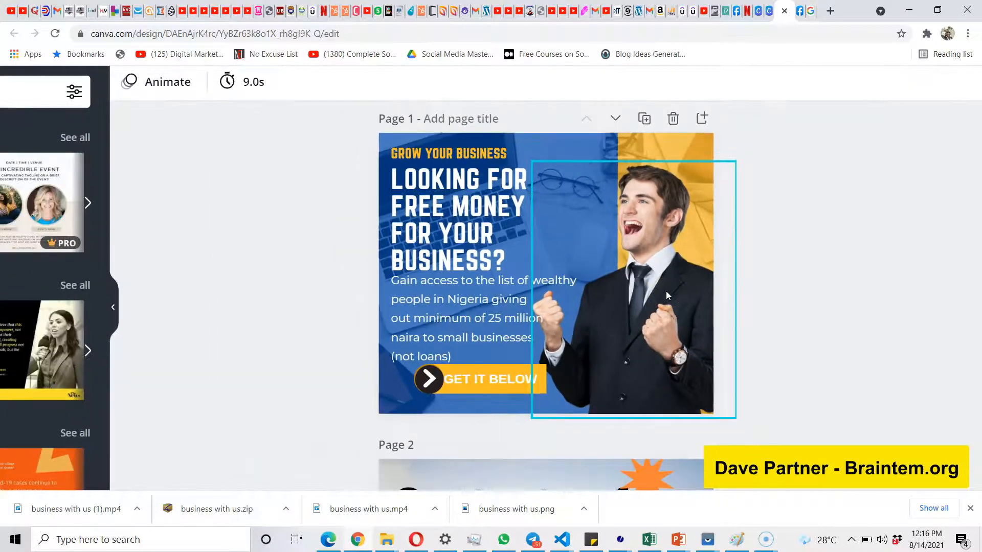
{"action": "scroll", "coordinate": [666, 290], "scroll_direction": "down", "scroll_amount": 6}
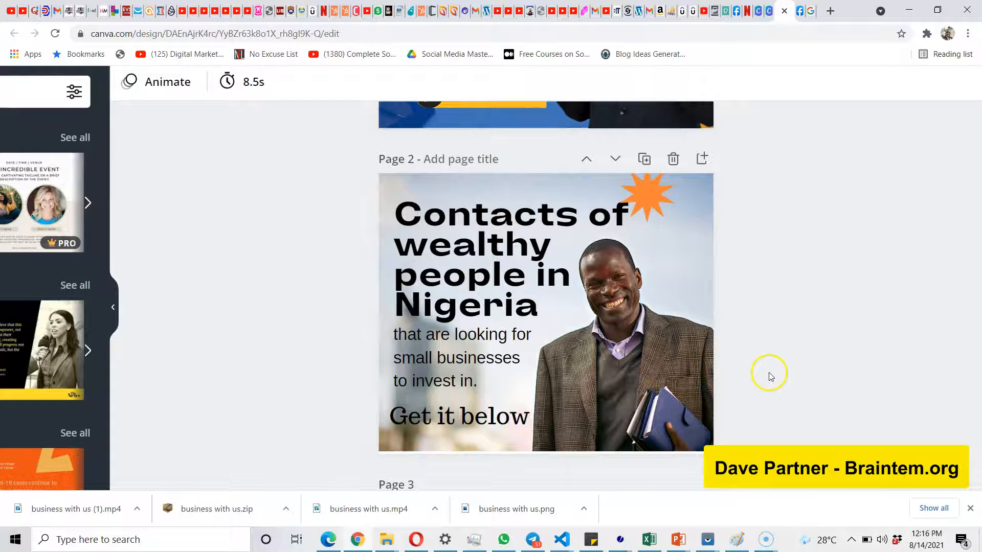
{"action": "scroll", "coordinate": [769, 375], "scroll_direction": "down", "scroll_amount": 7}
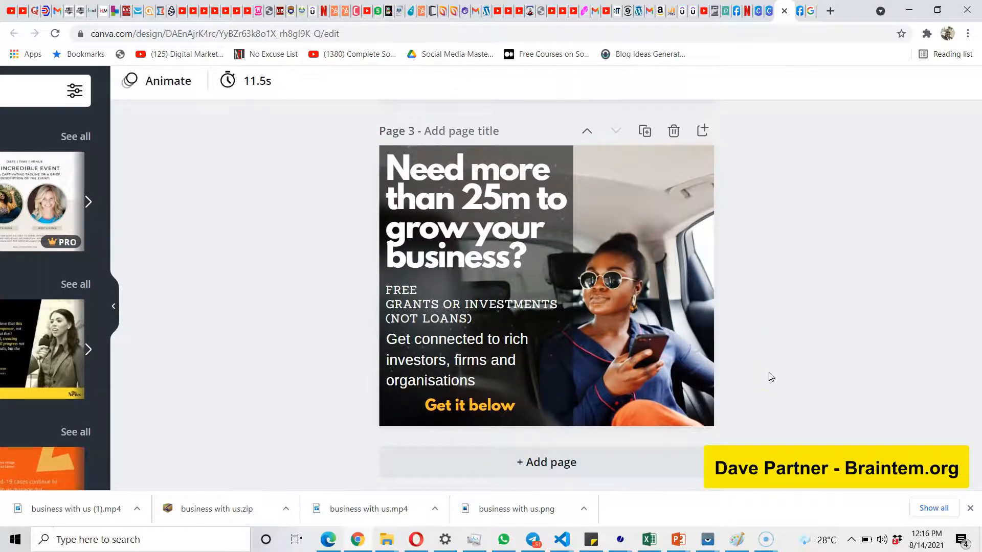
{"action": "scroll", "coordinate": [771, 377], "scroll_direction": "down", "scroll_amount": 2}
{"action": "scroll", "coordinate": [770, 376], "scroll_direction": "down", "scroll_amount": 5}
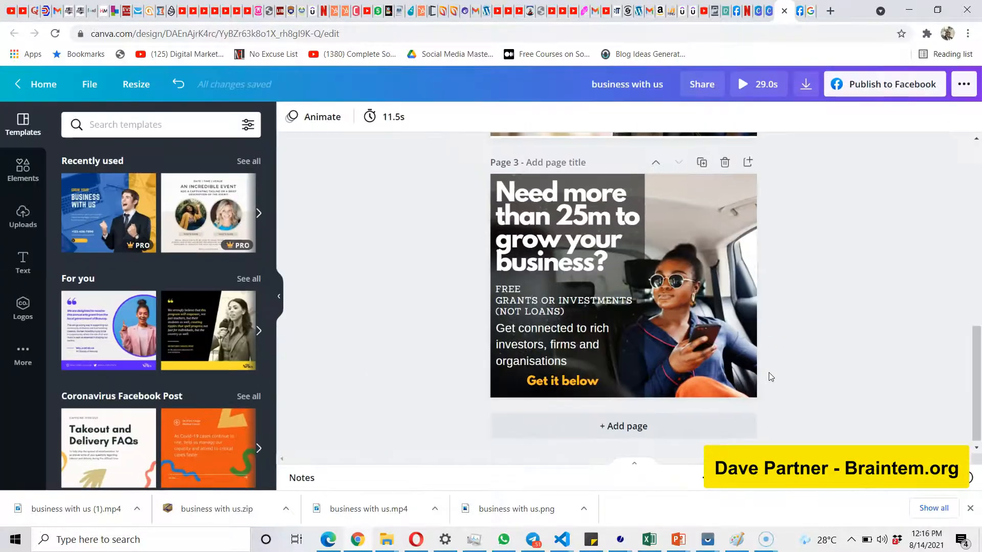
Search the templates for "flier".
{"action": "left_click", "coordinate": [151, 125]}
{"action": "type", "text": "f"}
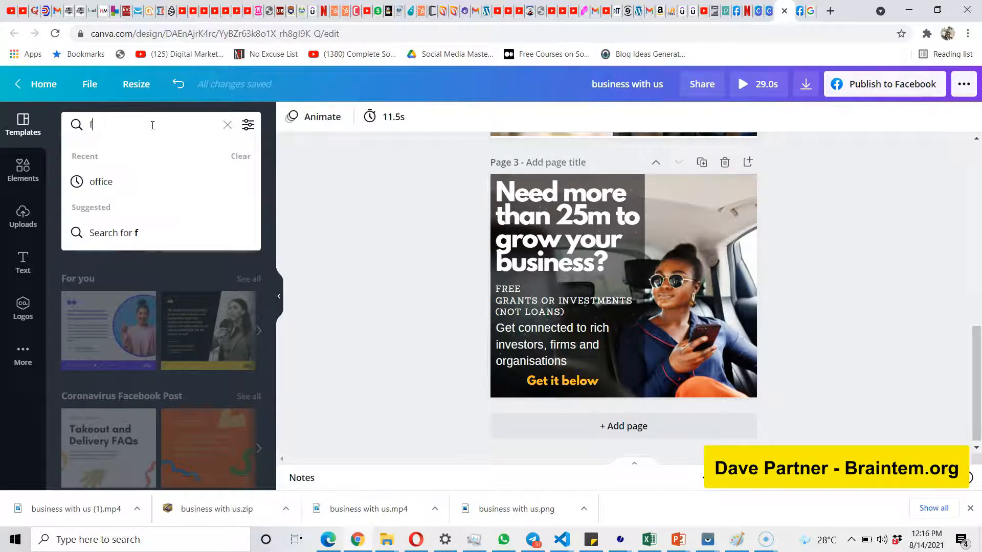
{"action": "type", "text": "ly=ie"}
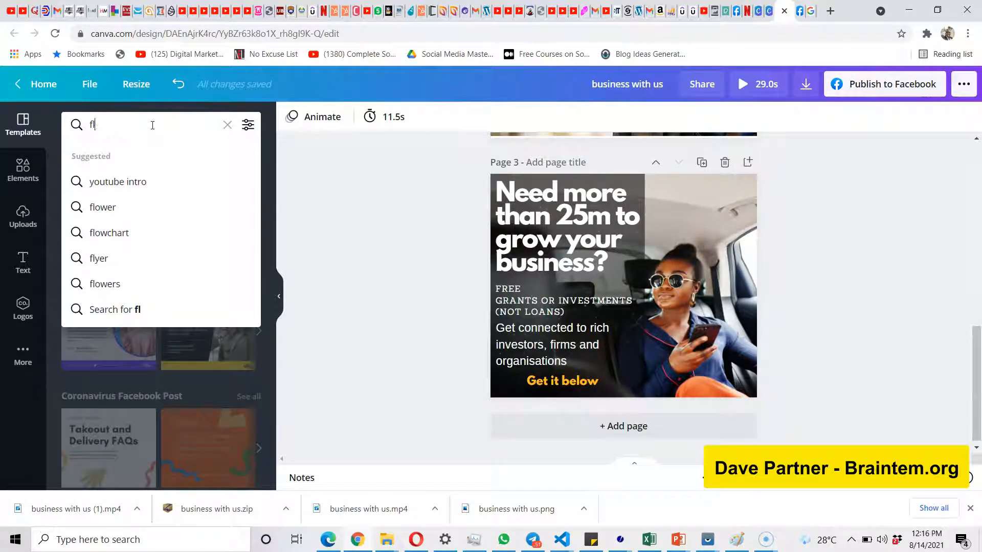
{"action": "type", "text": "ier"}
{"action": "key", "text": "Return"}
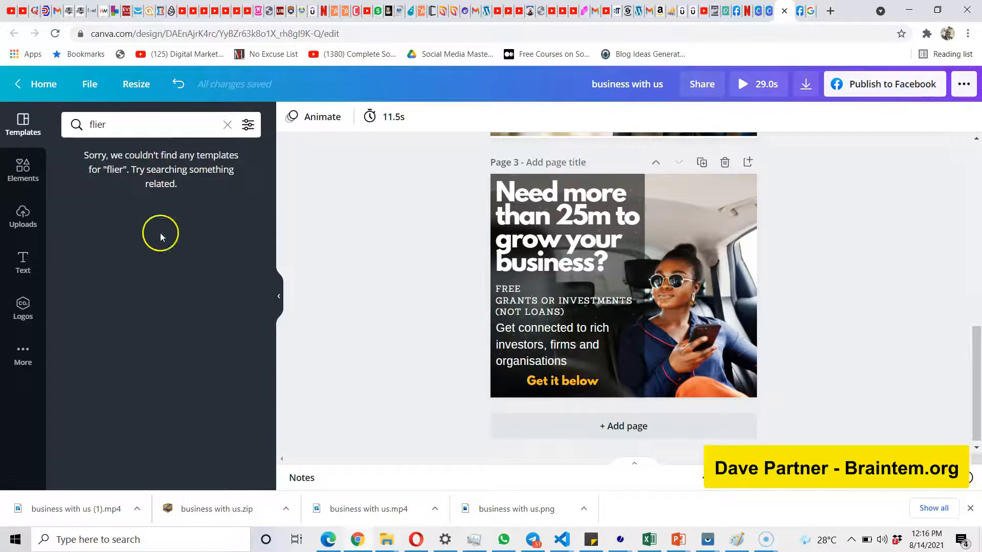
Search the templates for "flyer" and browse through the resulting designs.
{"action": "left_click", "coordinate": [150, 131]}
{"action": "key", "text": "BackSpace"}
{"action": "key", "text": "BackSpace"}
{"action": "key", "text": "BackSpace"}
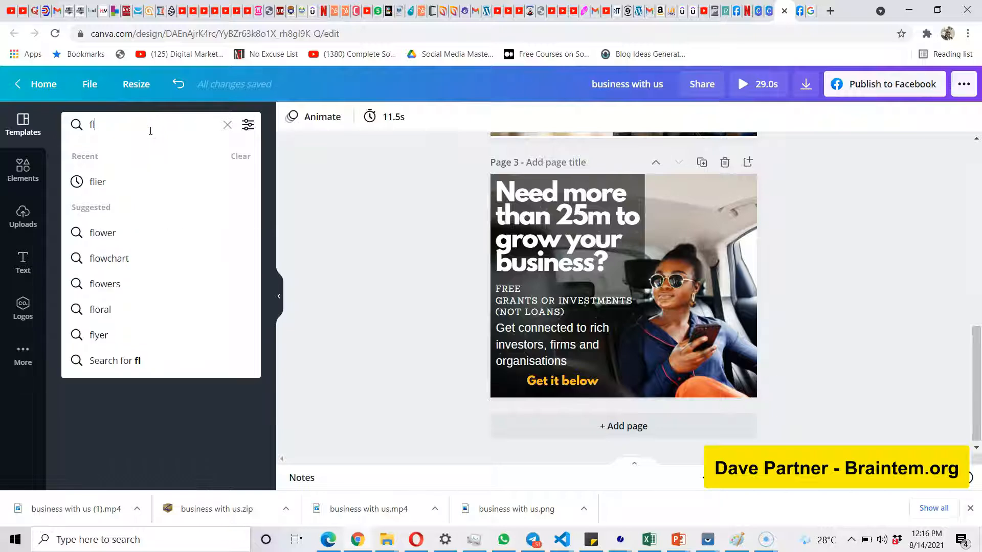
{"action": "key", "text": "BackSpace"}
{"action": "type", "text": "lyer"}
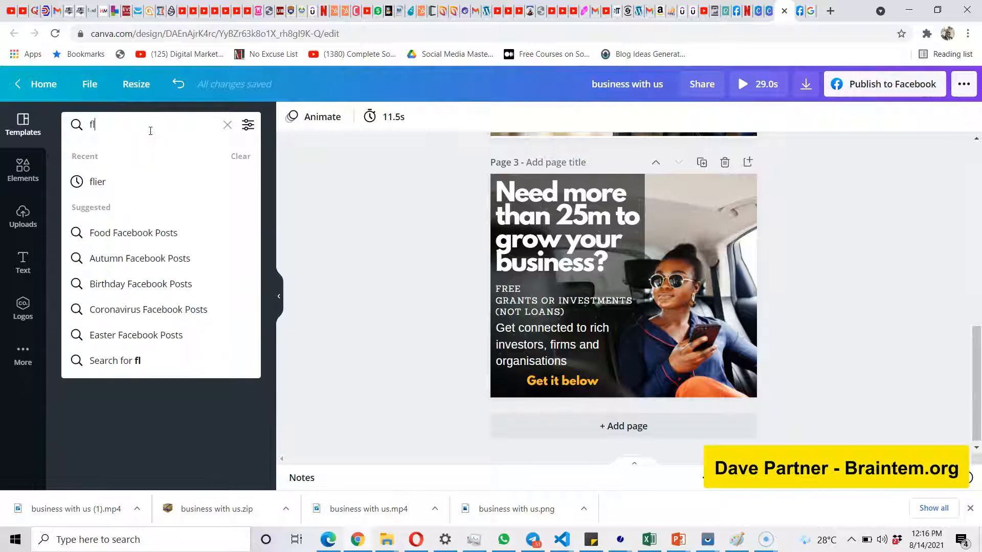
{"action": "key", "text": "Return"}
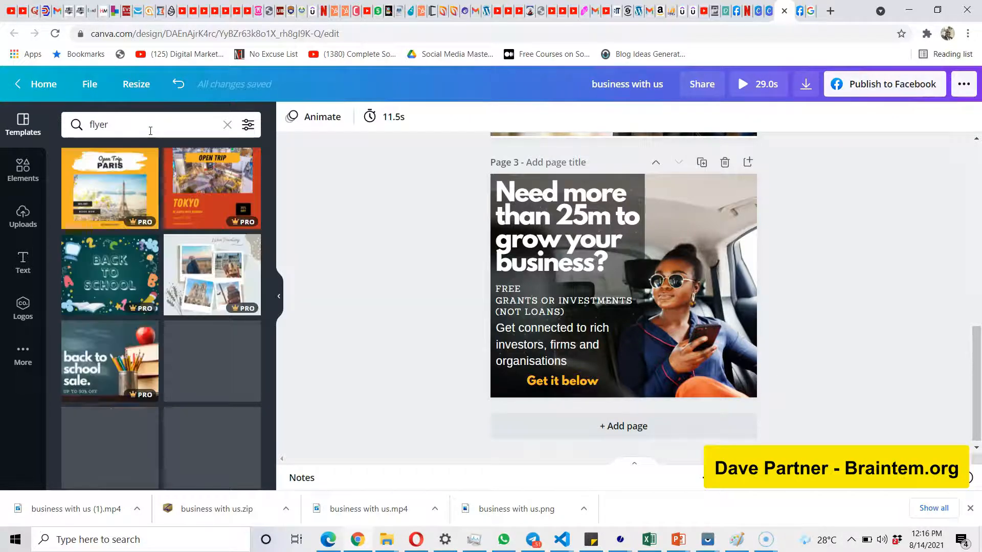
{"action": "scroll", "coordinate": [180, 314], "scroll_direction": "down", "scroll_amount": 5}
{"action": "scroll", "coordinate": [180, 313], "scroll_direction": "down", "scroll_amount": 1}
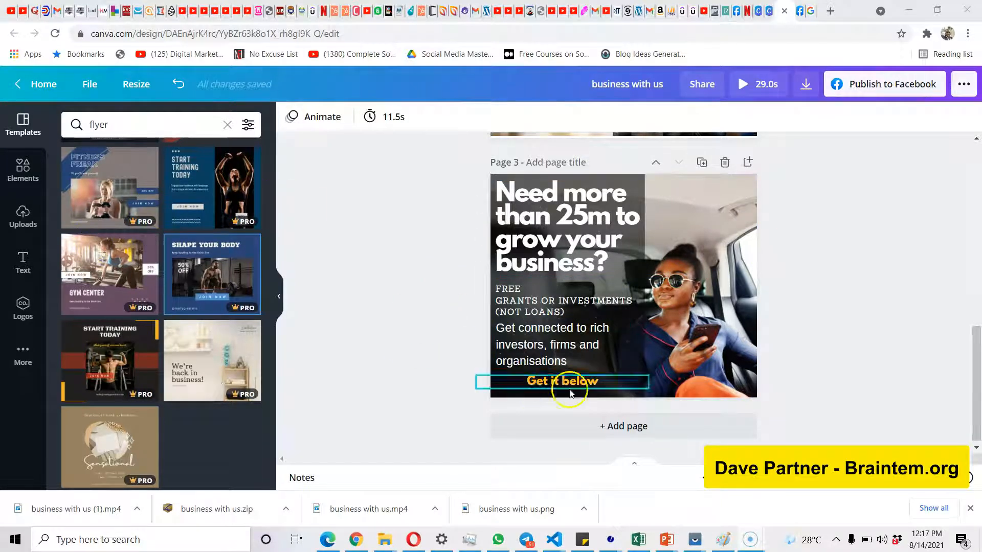
Add a blank page after page 3 and go to the uploads to start uploading media from the computer.
{"action": "left_click", "coordinate": [605, 426]}
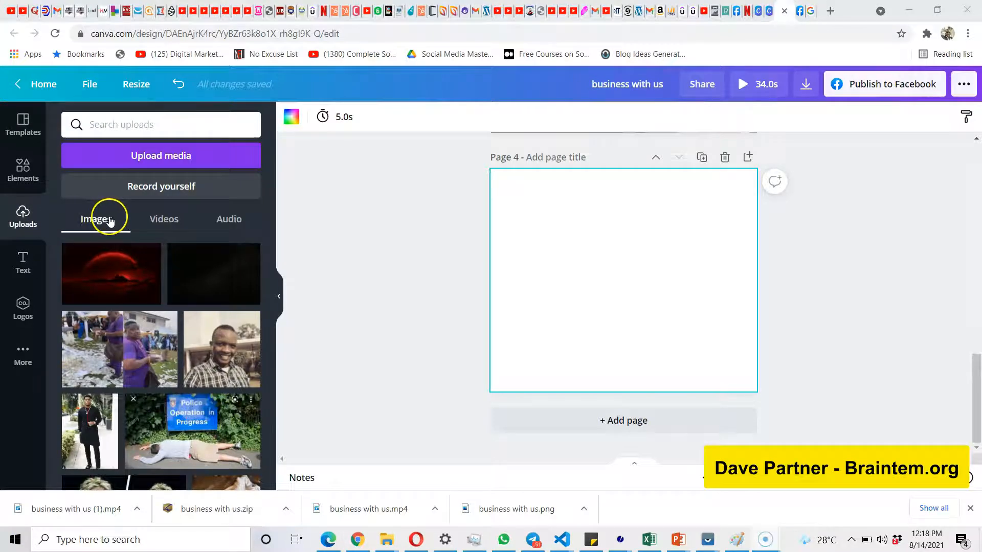
{"action": "left_click", "coordinate": [172, 162]}
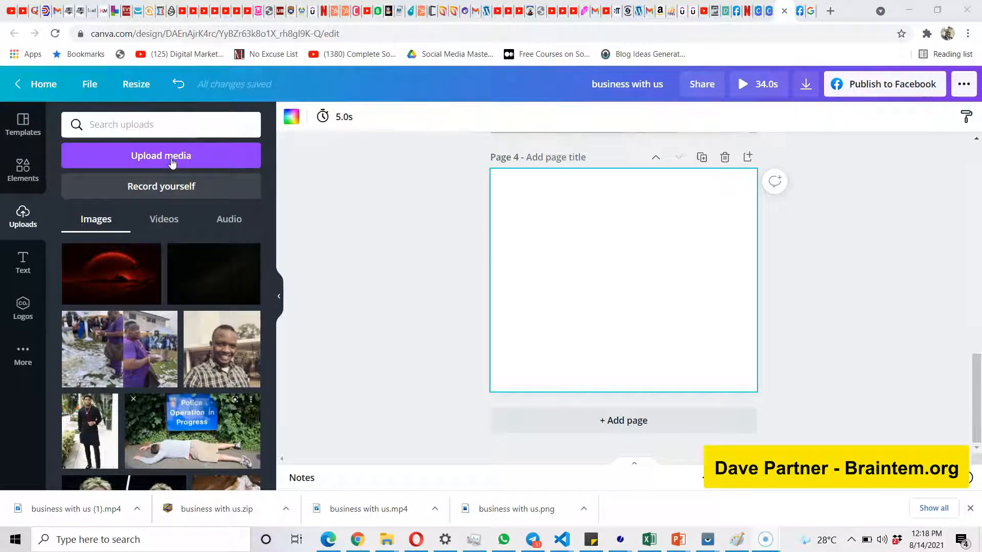
{"action": "left_click", "coordinate": [188, 190]}
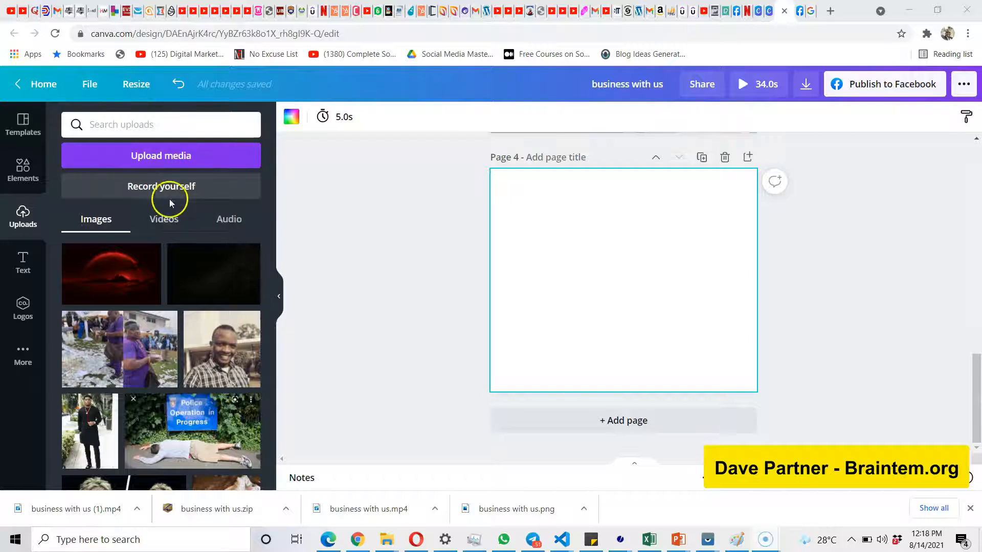